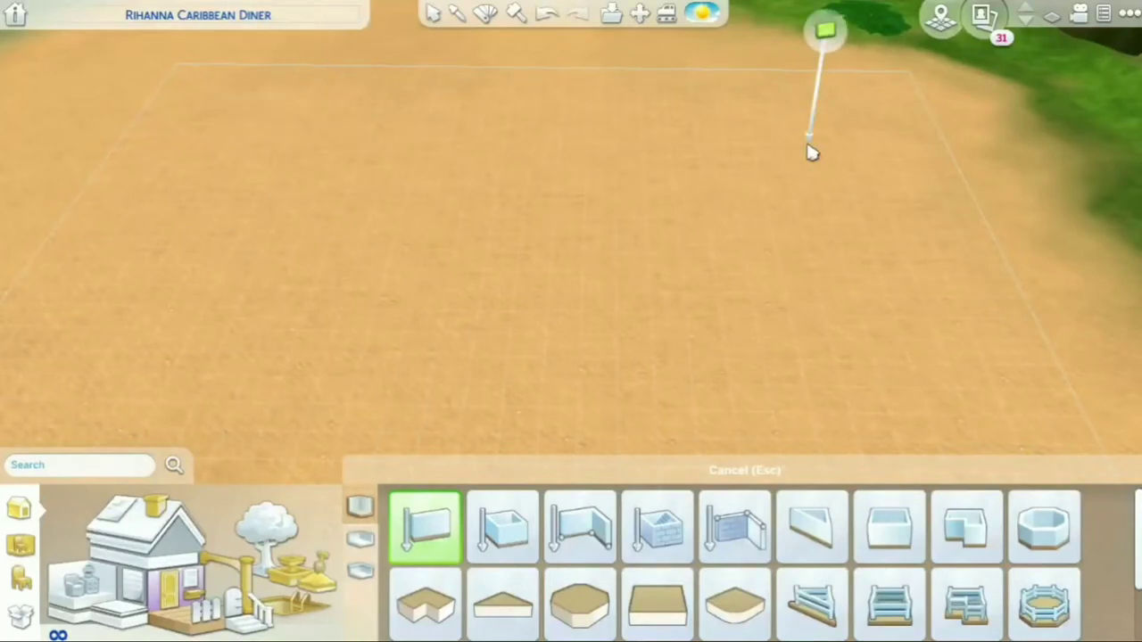
# Step: Wall in a large rectangular room with partitions on the sandy lot
pyautogui.scroll(3, 684, 263)
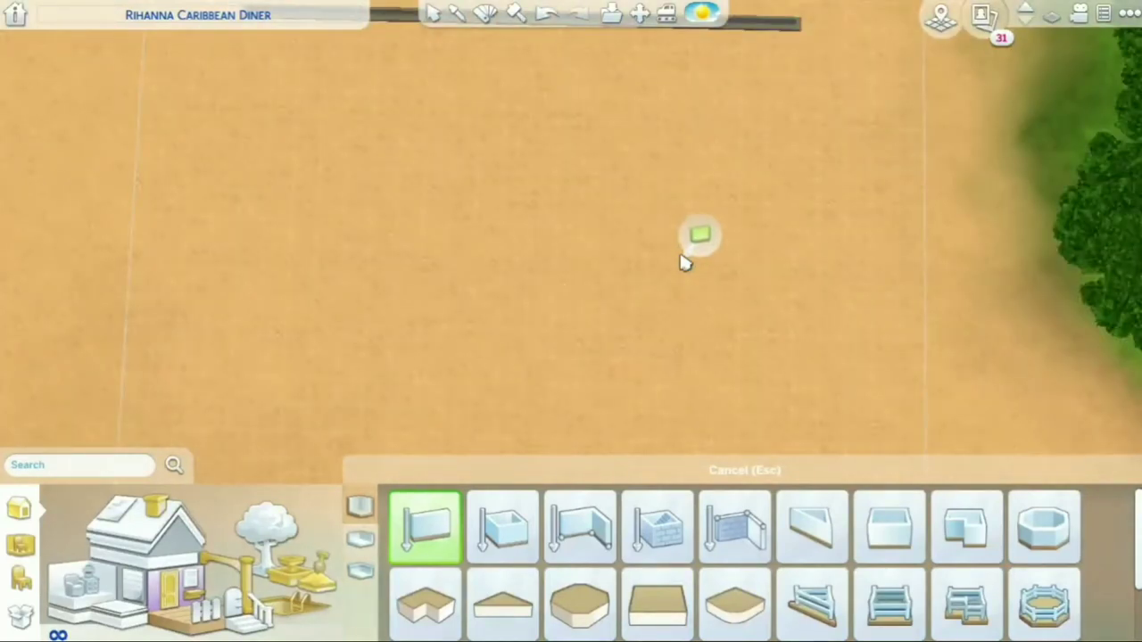
pyautogui.moveTo(263, 43)
pyautogui.mouseDown()
pyautogui.moveTo(237, 306)
pyautogui.moveTo(265, 473)
pyautogui.mouseUp()
pyautogui.moveTo(758, 98); pyautogui.dragTo(757, 427)
pyautogui.moveTo(756, 426); pyautogui.dragTo(290, 419)
pyautogui.click(434, 13)
# Step: Push the room's top wall outward to enlarge the room
pyautogui.click(535, 84)
pyautogui.moveTo(543, 84)
pyautogui.mouseDown()
pyautogui.moveTo(541, 407)
pyautogui.moveTo(541, 395)
pyautogui.mouseUp()
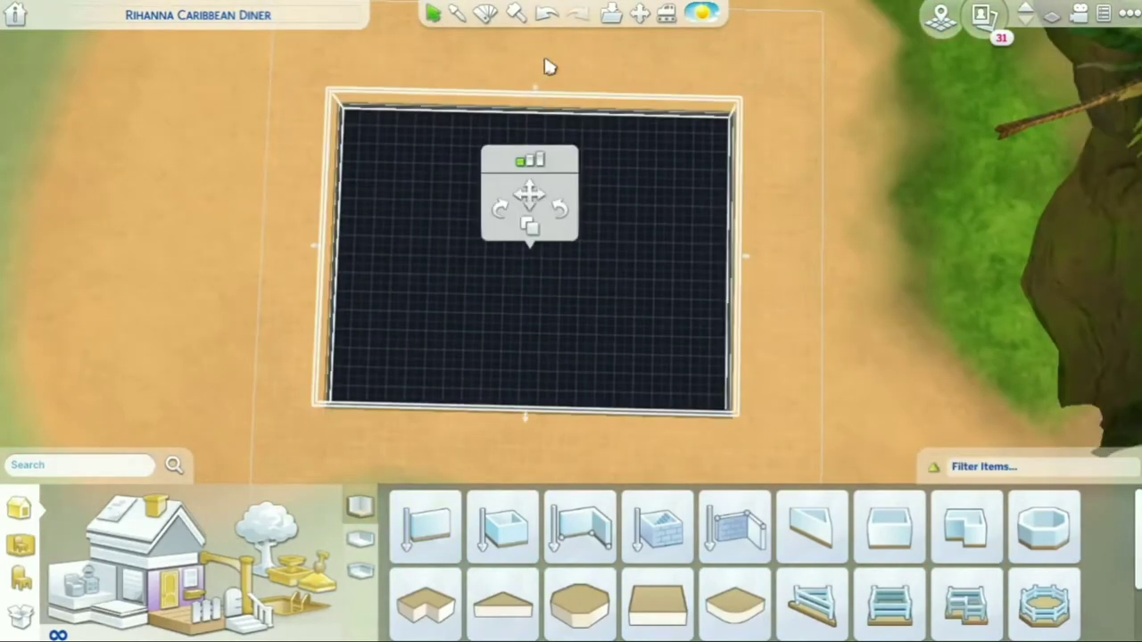
pyautogui.press('b')
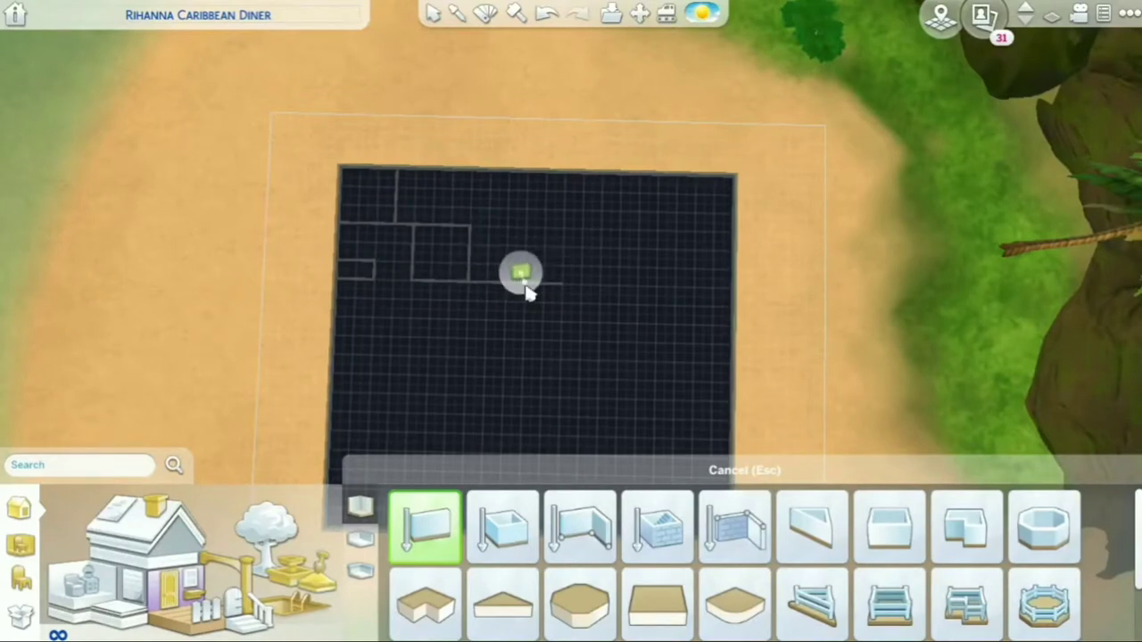
# Step: Place doors in the interior partition walls at the building's top-left corner
pyautogui.press('s')
pyautogui.press('Escape')
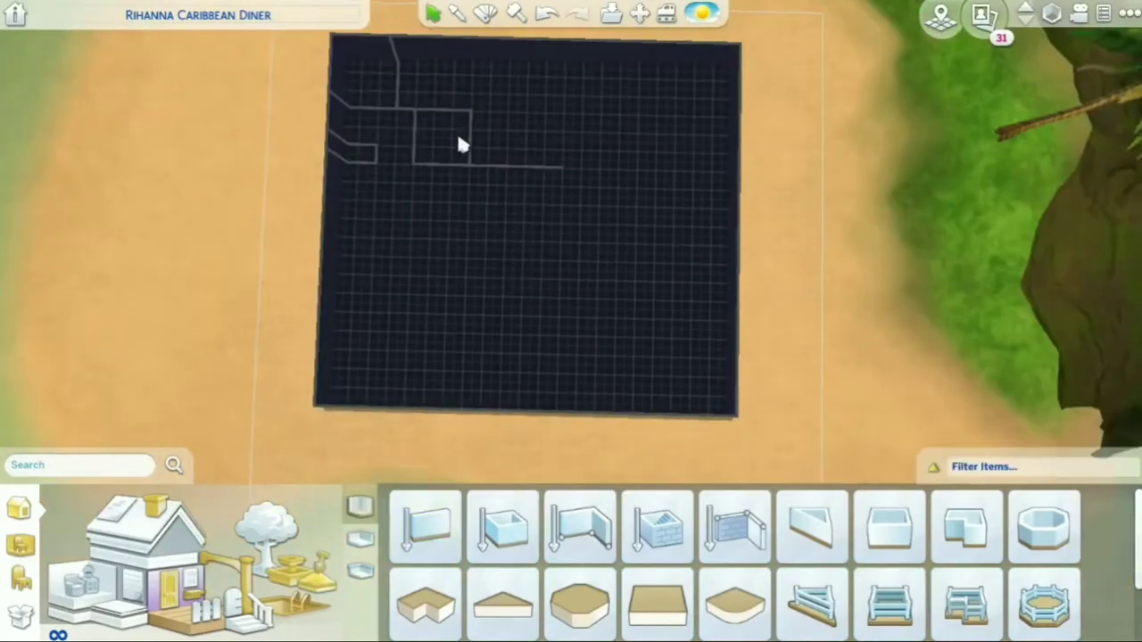
pyautogui.scroll(5, 706, 186)
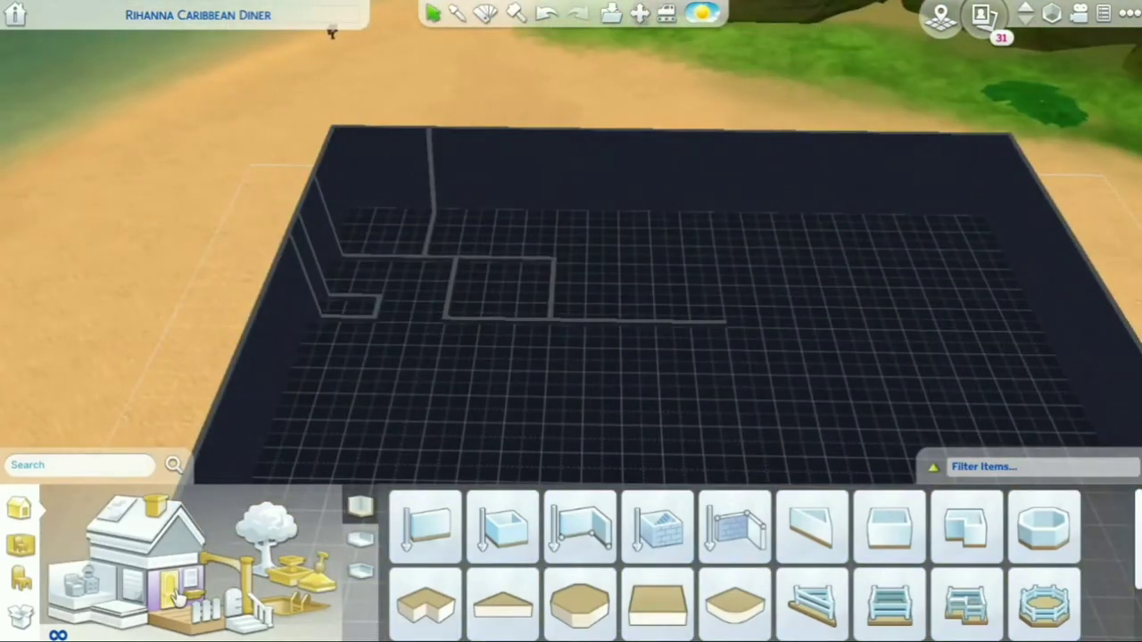
pyautogui.click(174, 596)
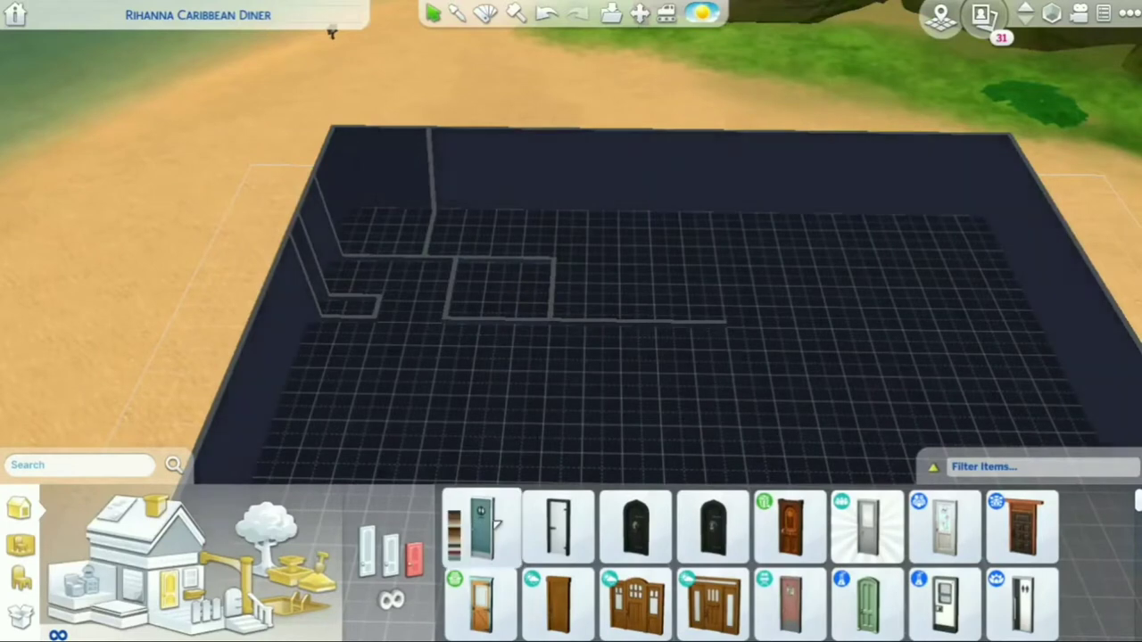
pyautogui.click(486, 527)
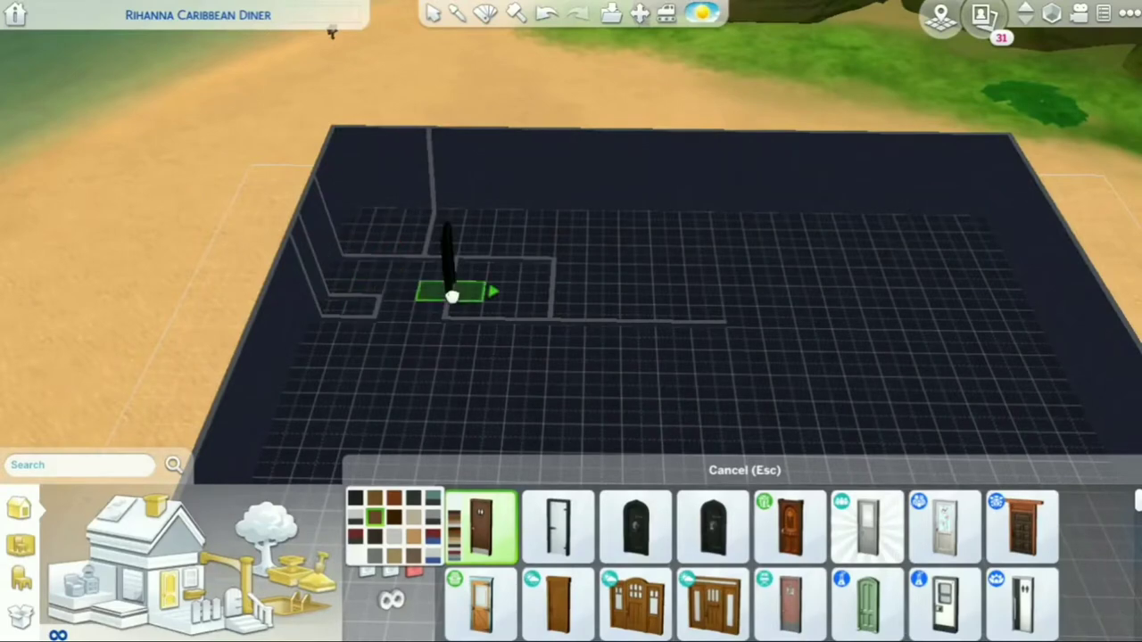
pyautogui.press('Escape')
# Step: Shift a placed door right and change it to a dark Slats All, Folks! door
pyautogui.click(403, 278)
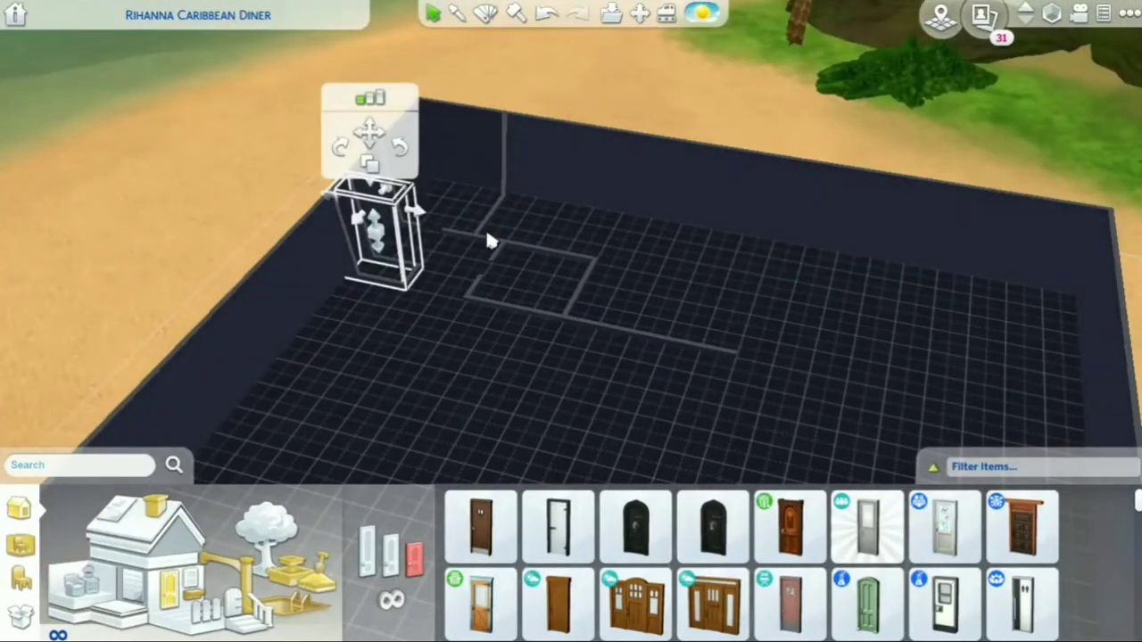
pyautogui.click(400, 170)
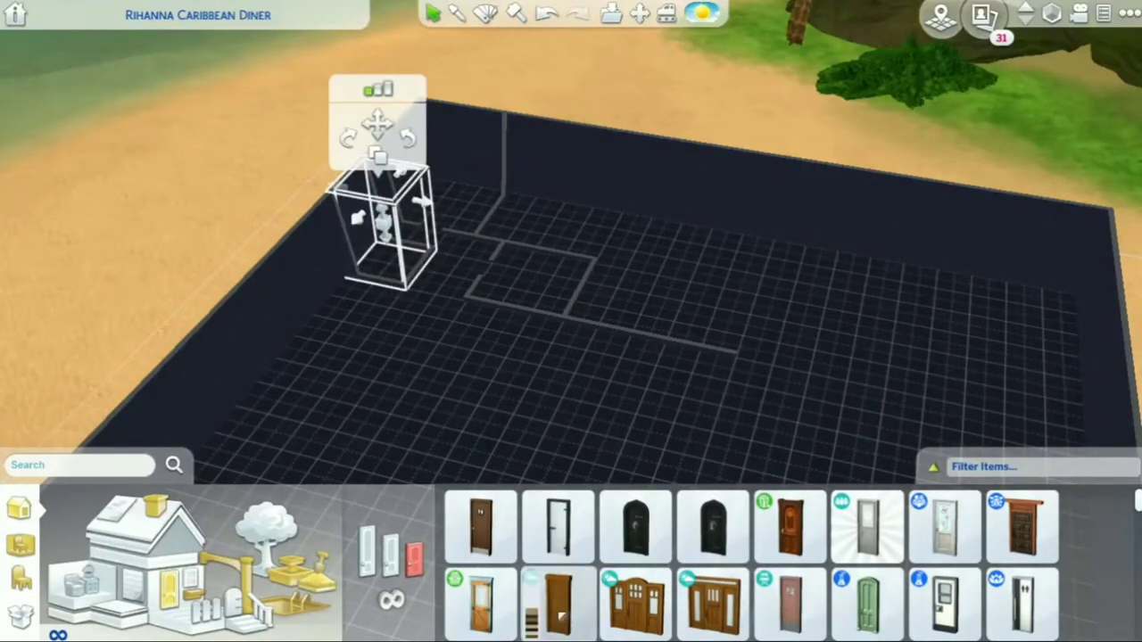
pyautogui.click(560, 615)
pyautogui.click(490, 614)
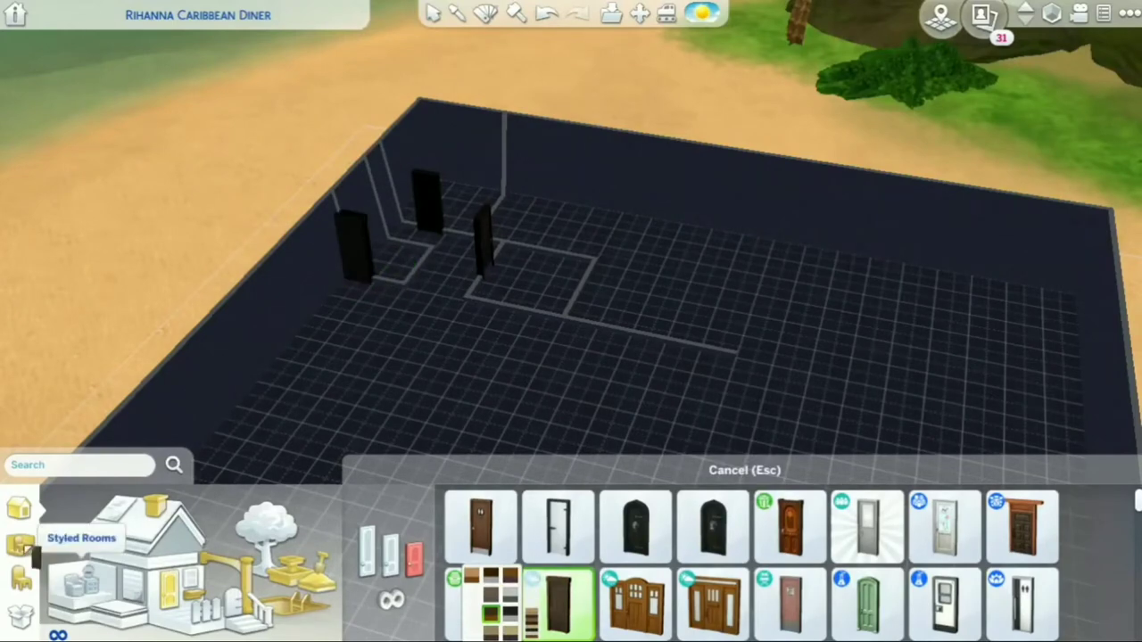
# Step: Place a toilet in each of the two small rooms
pyautogui.click(21, 546)
pyautogui.click(116, 591)
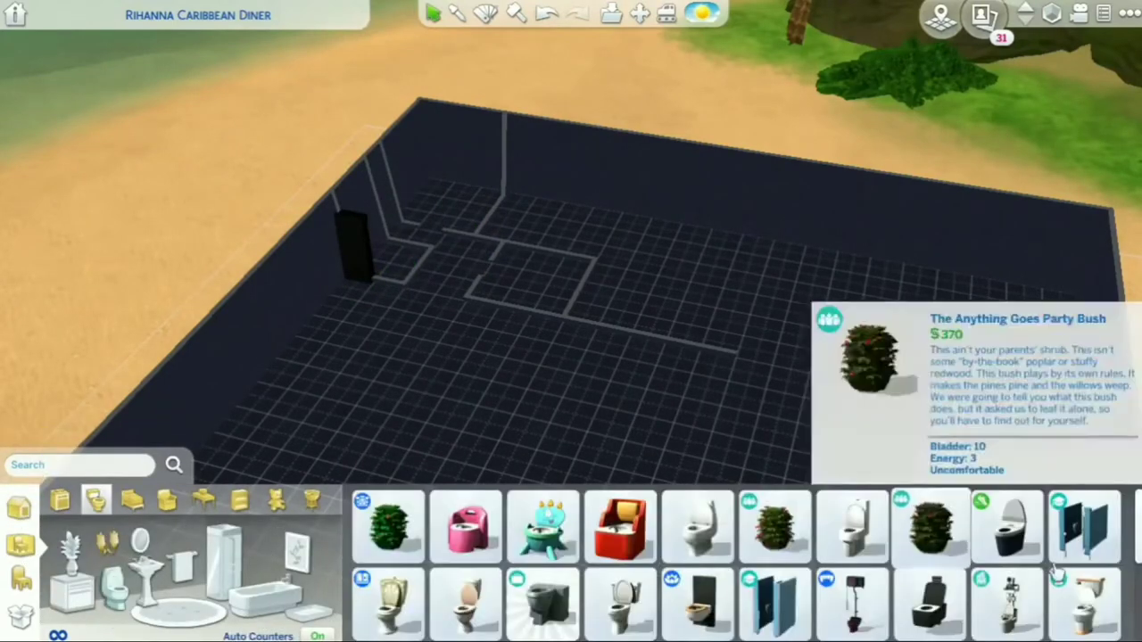
pyautogui.click(465, 526)
pyautogui.click(568, 272)
pyautogui.click(464, 527)
pyautogui.click(484, 207)
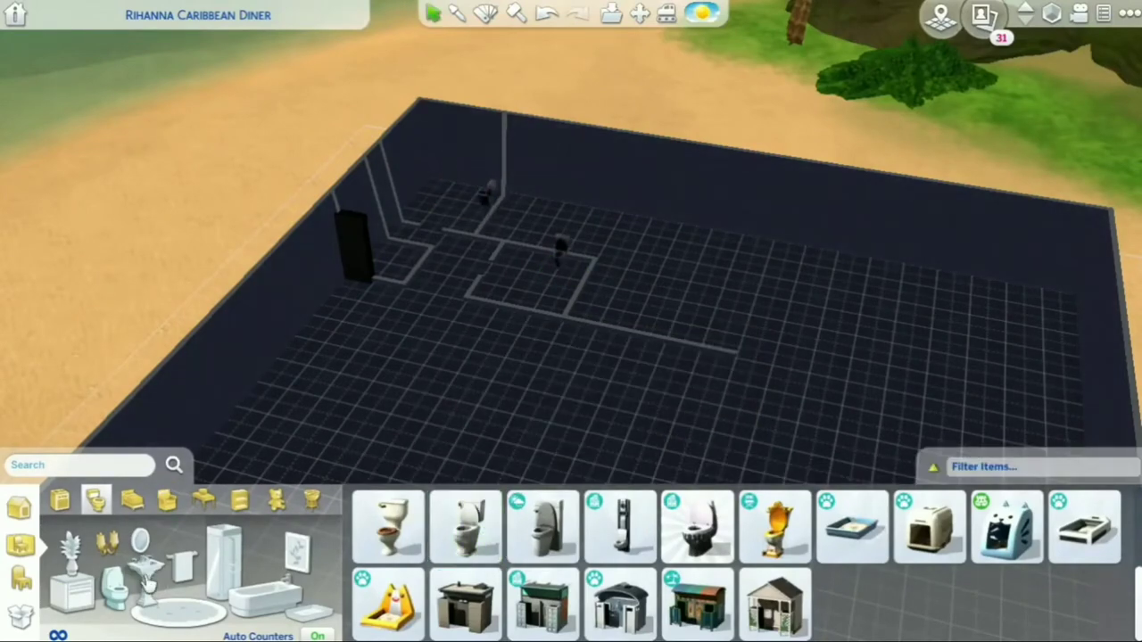
# Step: Add DIY Sinks to the small rooms
pyautogui.click(147, 579)
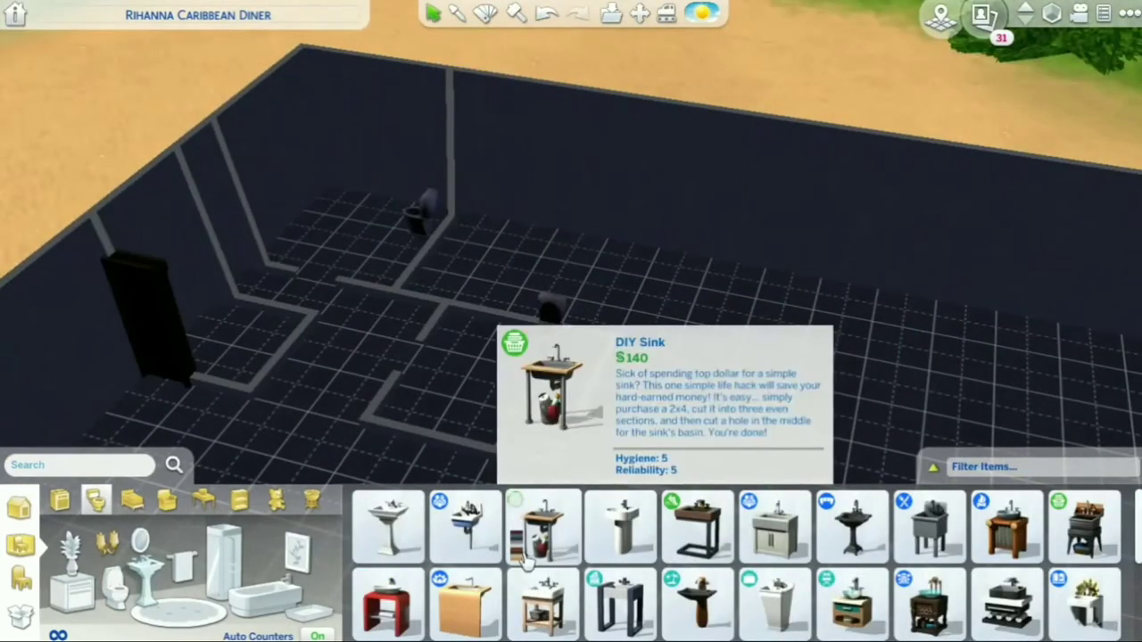
pyautogui.click(524, 549)
pyautogui.click(458, 319)
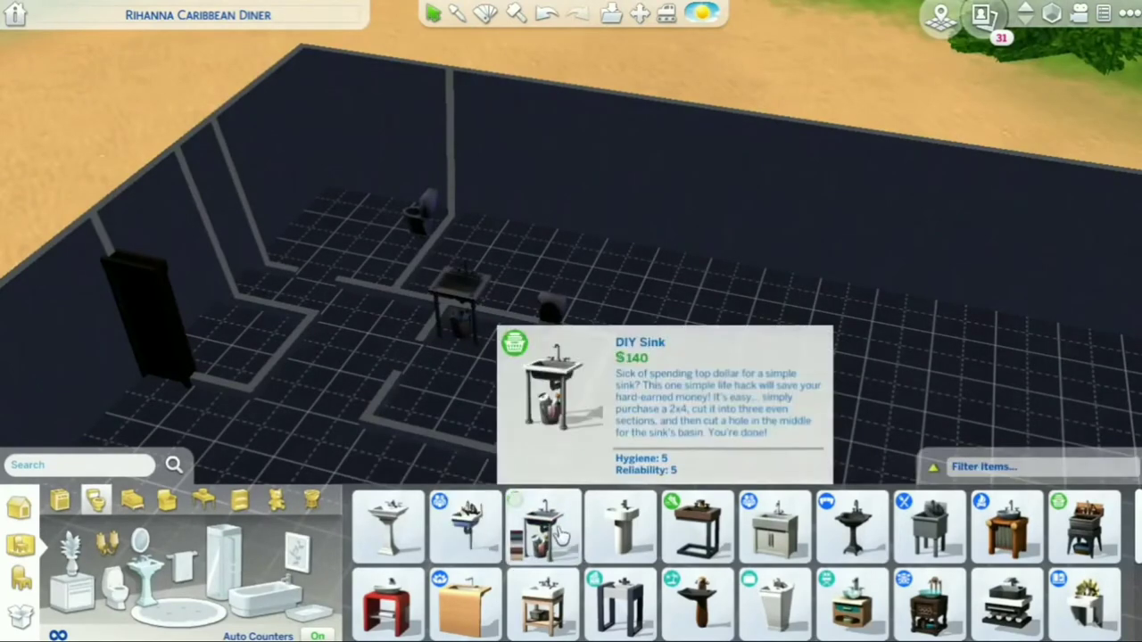
pyautogui.click(560, 533)
# Step: Add Captain Chaz MacFreeling mirrors, one standing and one on the back wall
pyautogui.click(142, 543)
pyautogui.scroll(-5, 951, 541)
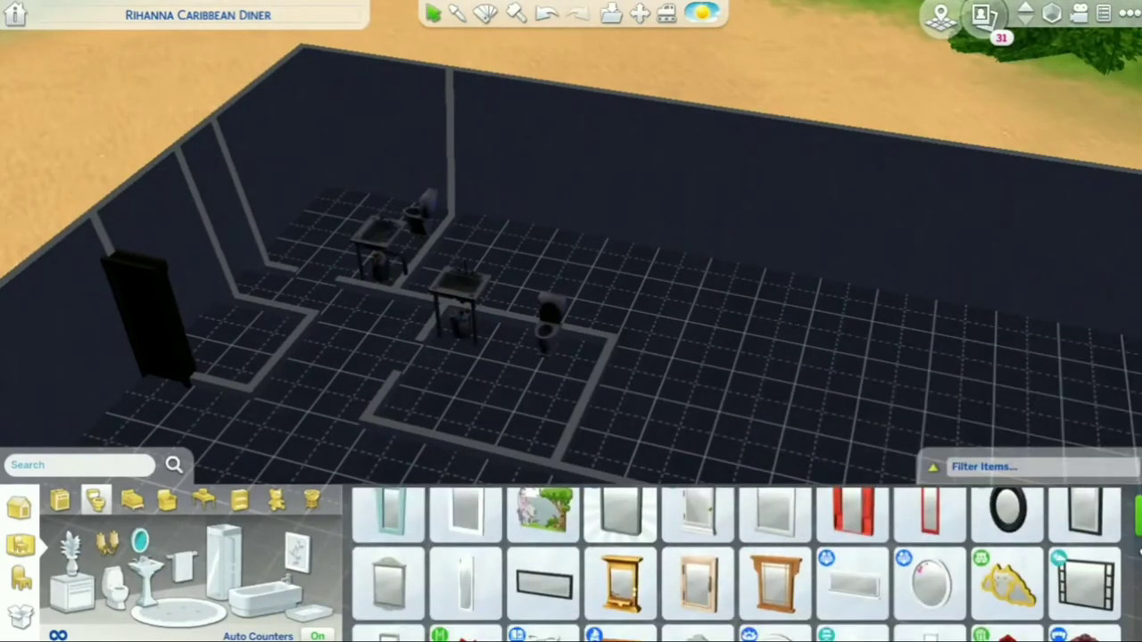
pyautogui.scroll(-1, 856, 597)
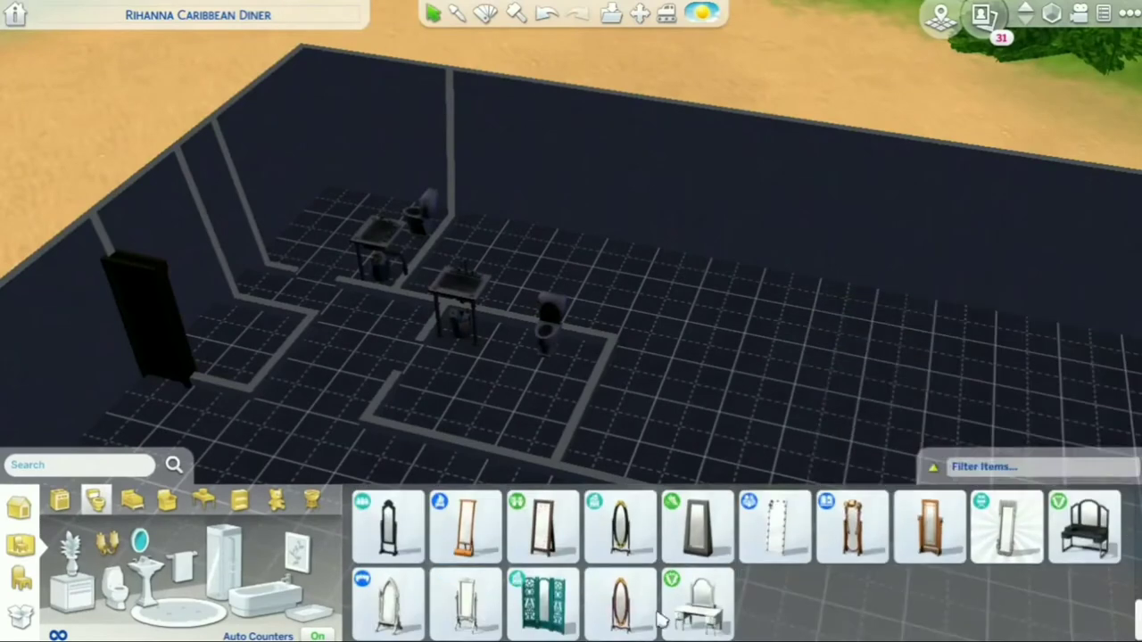
pyautogui.click(620, 600)
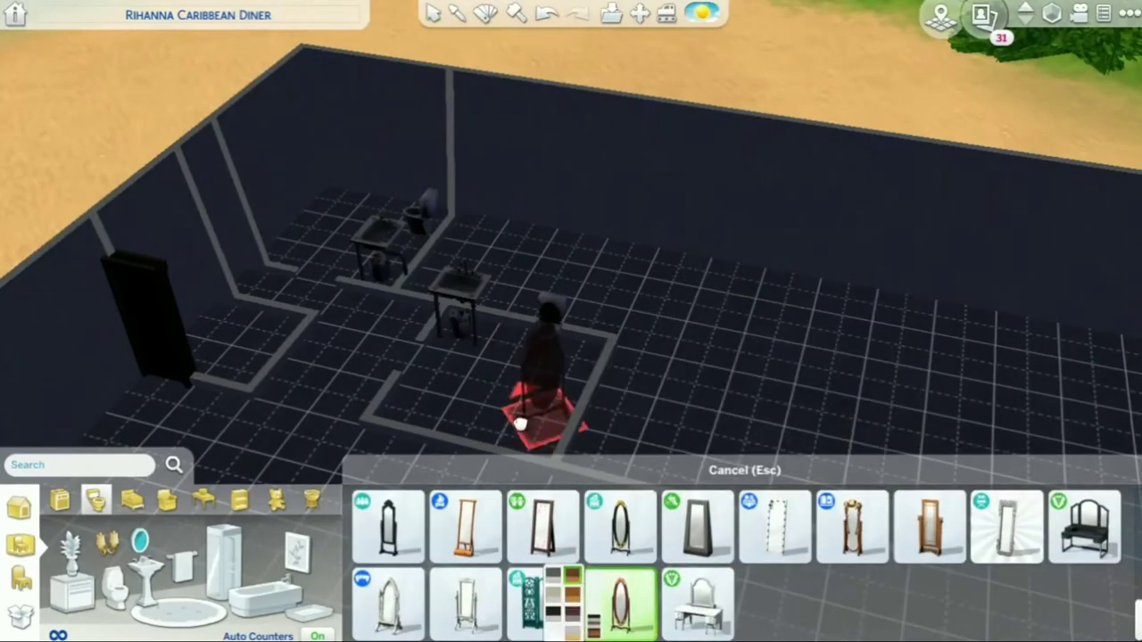
pyautogui.click(513, 417)
pyautogui.click(342, 221)
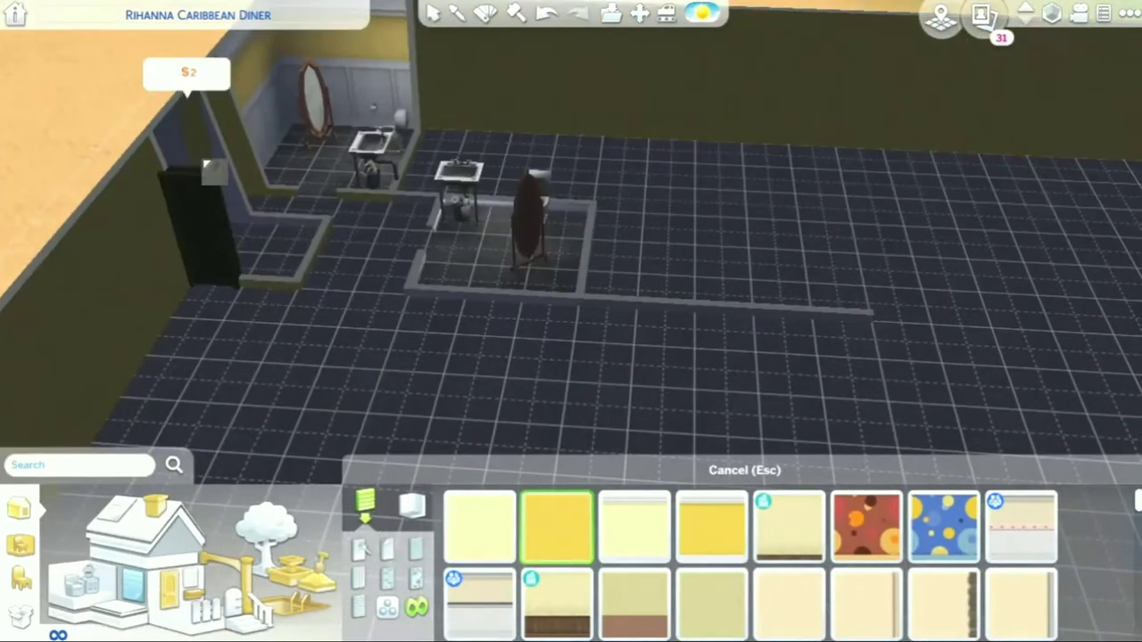
# Step: Paint the walls light yellow and place a desk against the left wall
pyautogui.click(479, 526)
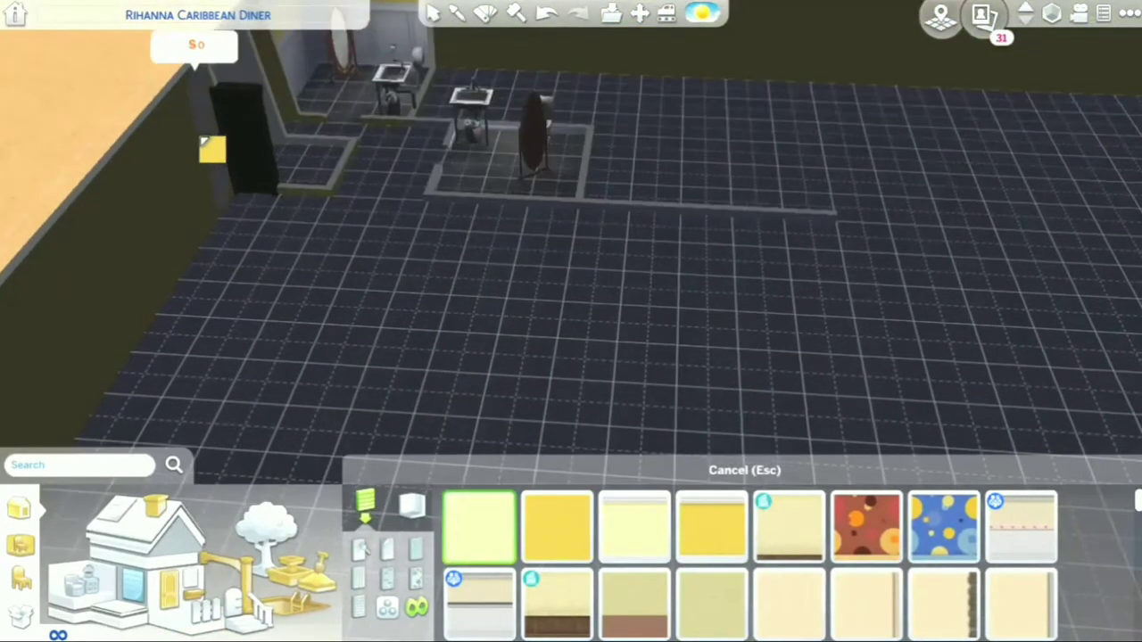
pyautogui.press('Escape')
pyautogui.press('Escape')
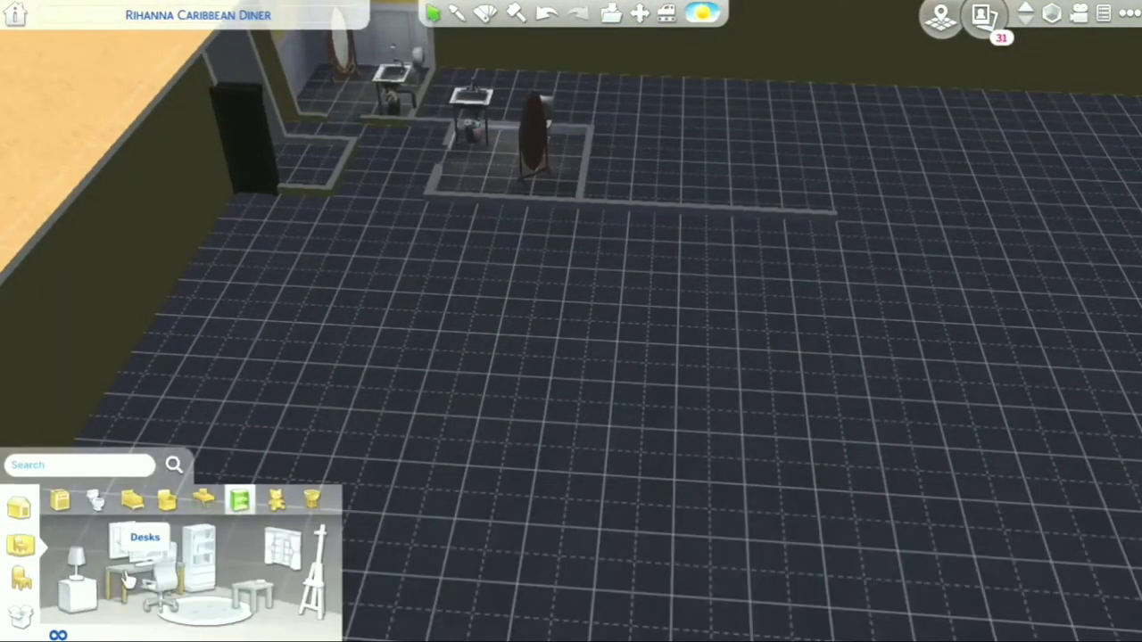
pyautogui.click(128, 580)
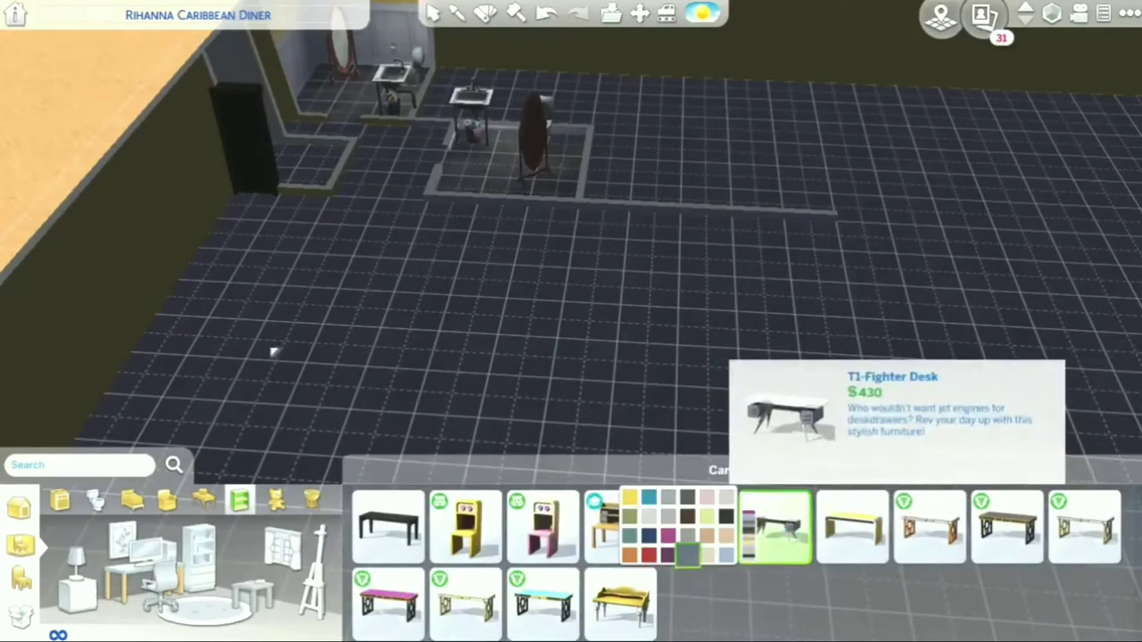
pyautogui.click(179, 277)
# Step: Clear the Yellow filter and put a computer on the desk
pyautogui.click(163, 557)
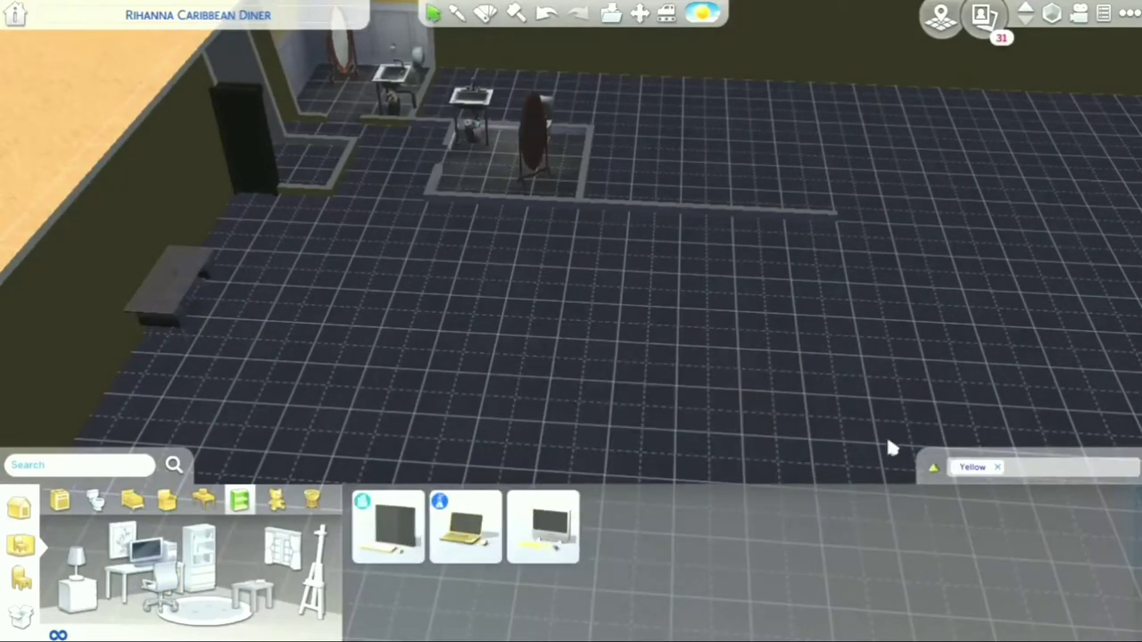
pyautogui.click(997, 466)
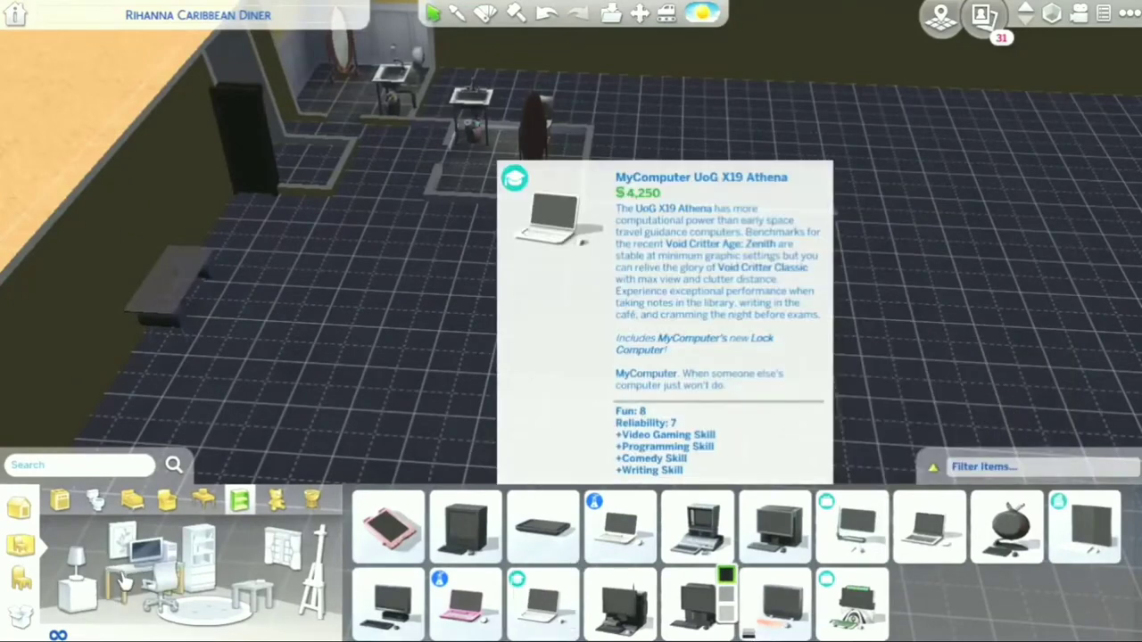
pyautogui.click(125, 582)
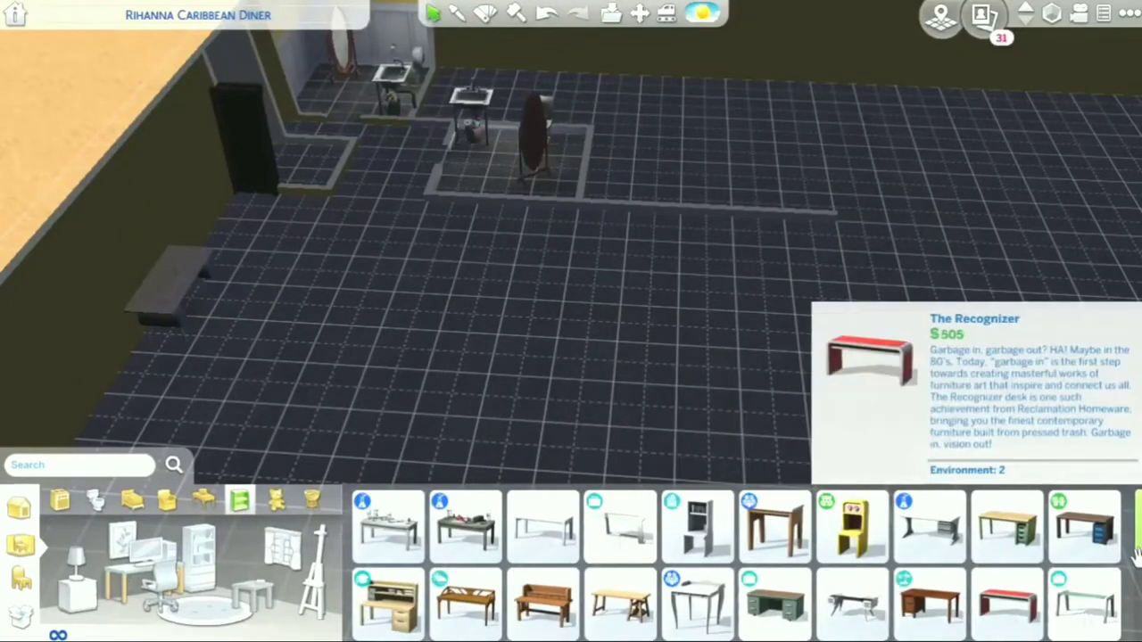
pyautogui.click(160, 560)
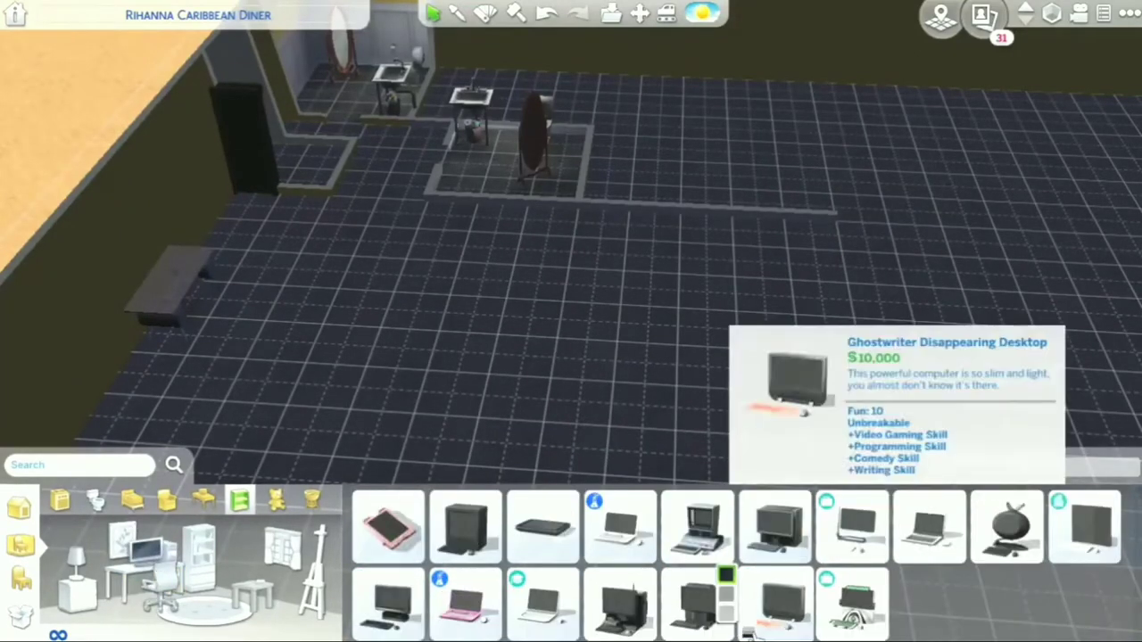
pyautogui.click(775, 599)
pyautogui.click(168, 305)
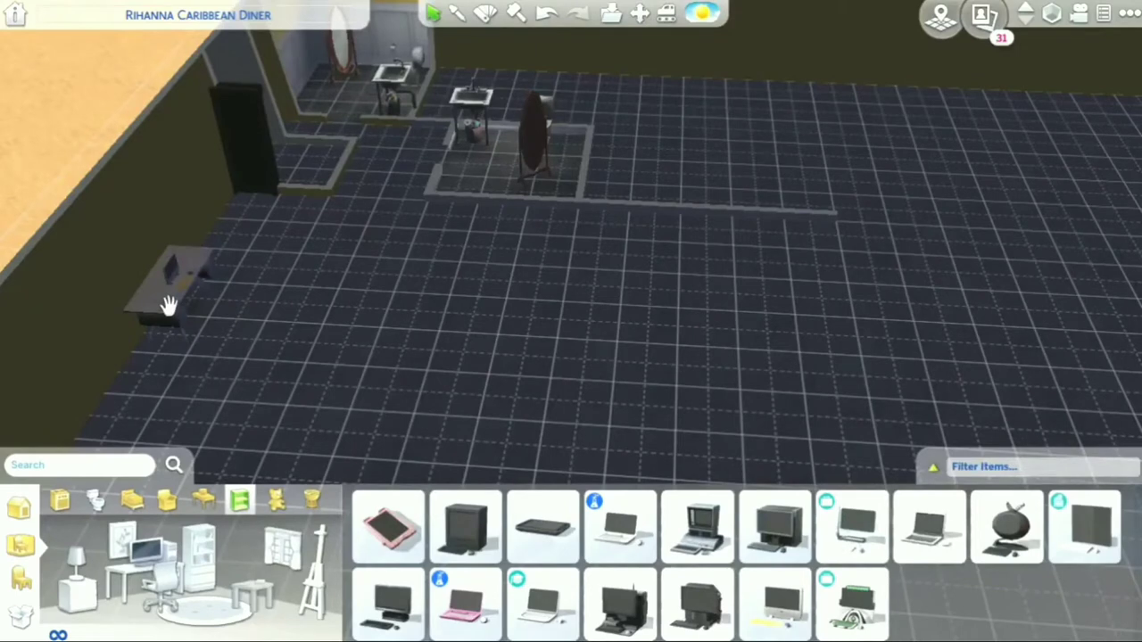
# Step: Pull a dark dining chair up to the desk
pyautogui.click(169, 585)
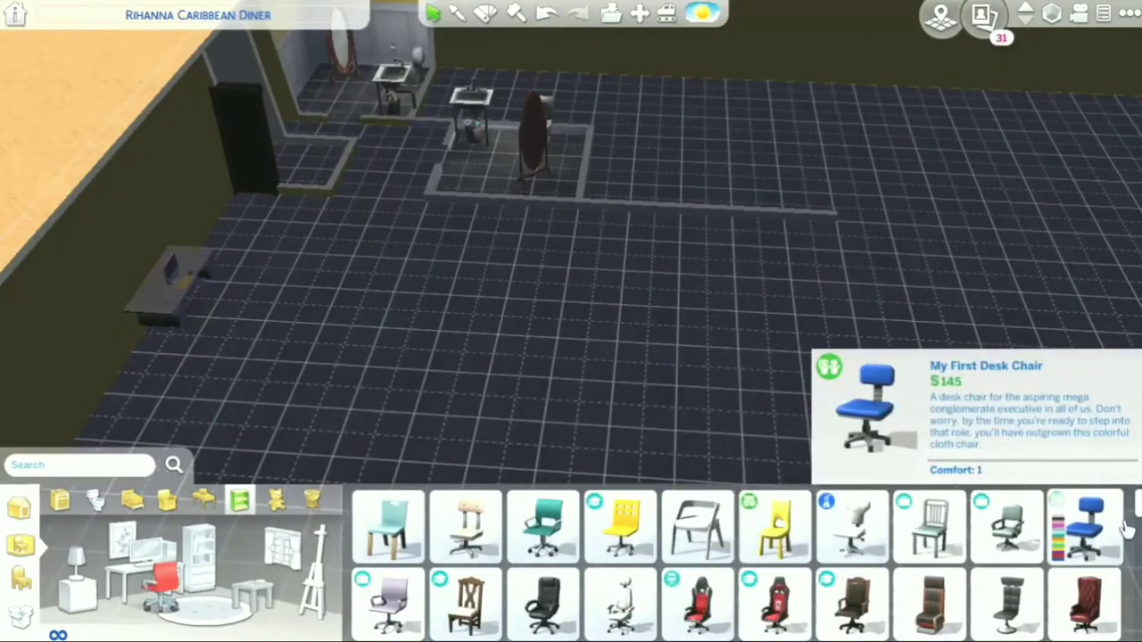
pyautogui.scroll(-5, 981, 562)
pyautogui.click(620, 544)
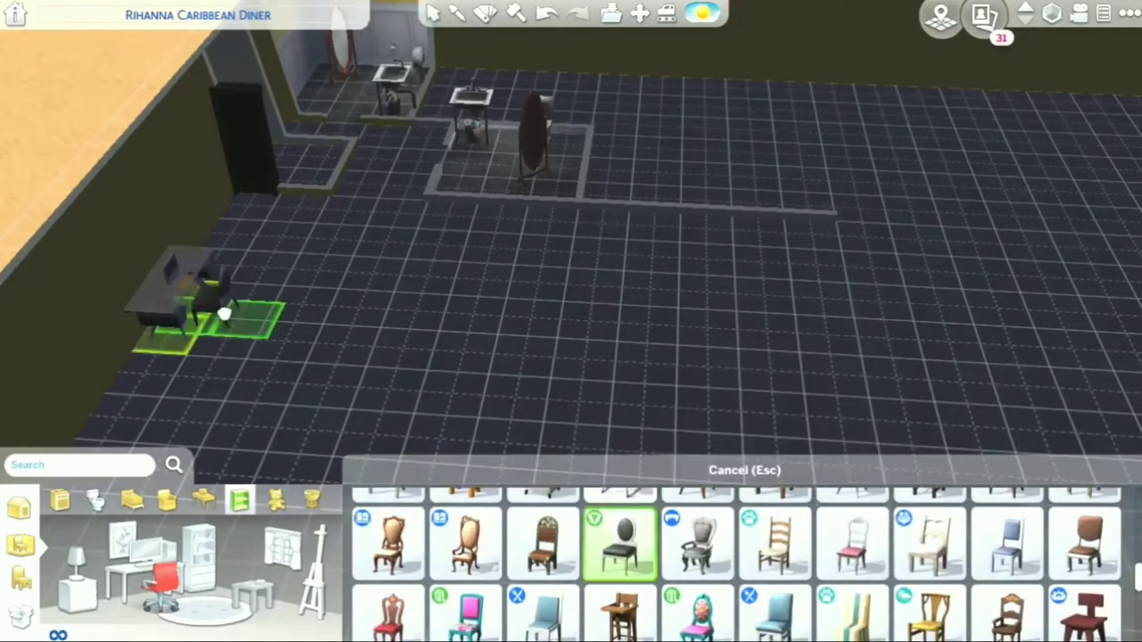
pyautogui.click(123, 546)
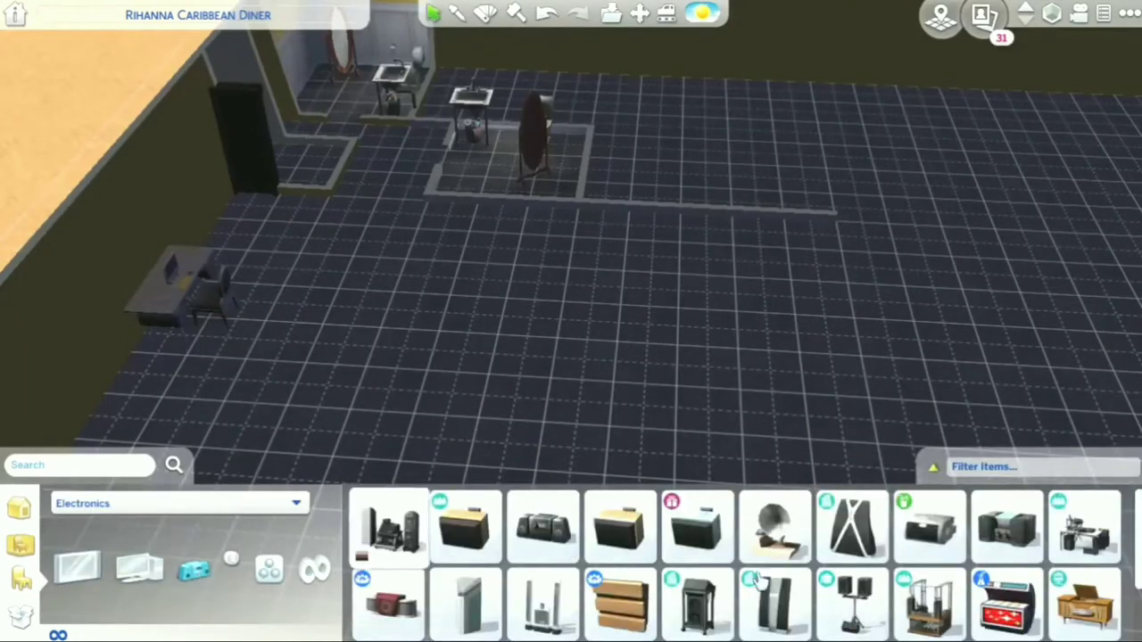
# Step: Place the DJ booth beside the desk and two speaker stands on the floor
pyautogui.click(1084, 528)
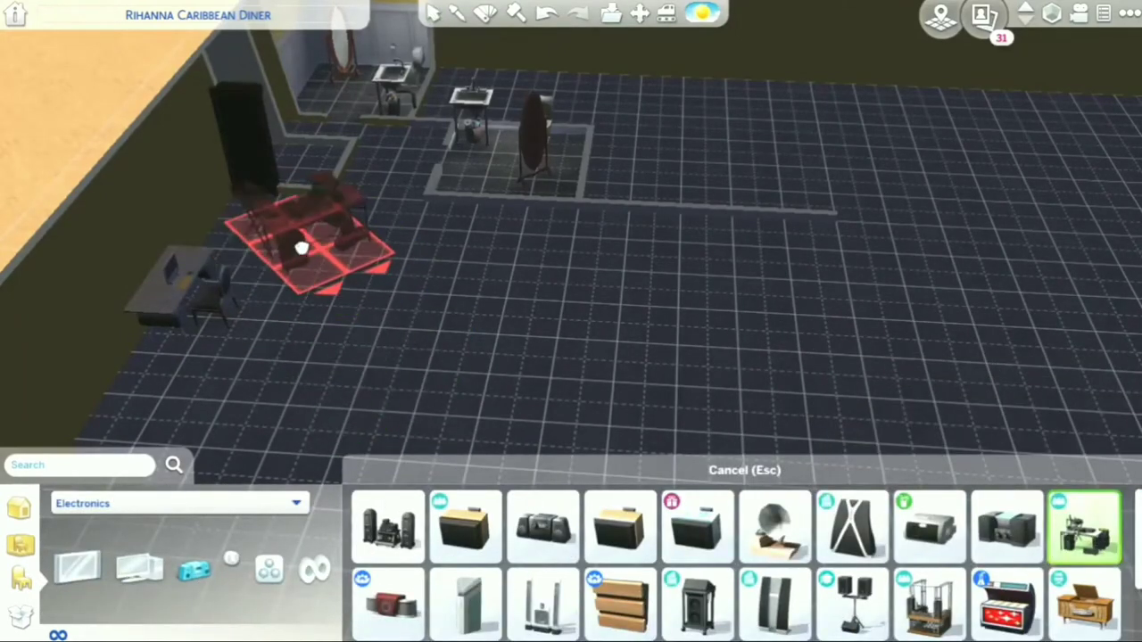
pyautogui.click(297, 256)
pyautogui.scroll(-2, 1071, 535)
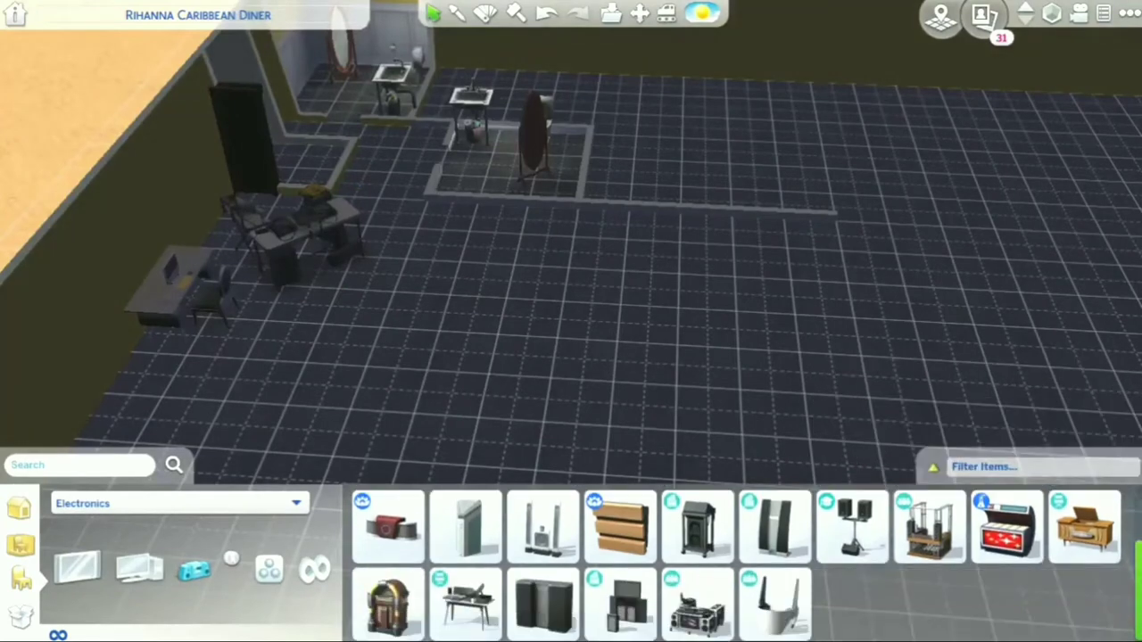
pyautogui.click(852, 526)
pyautogui.click(497, 218)
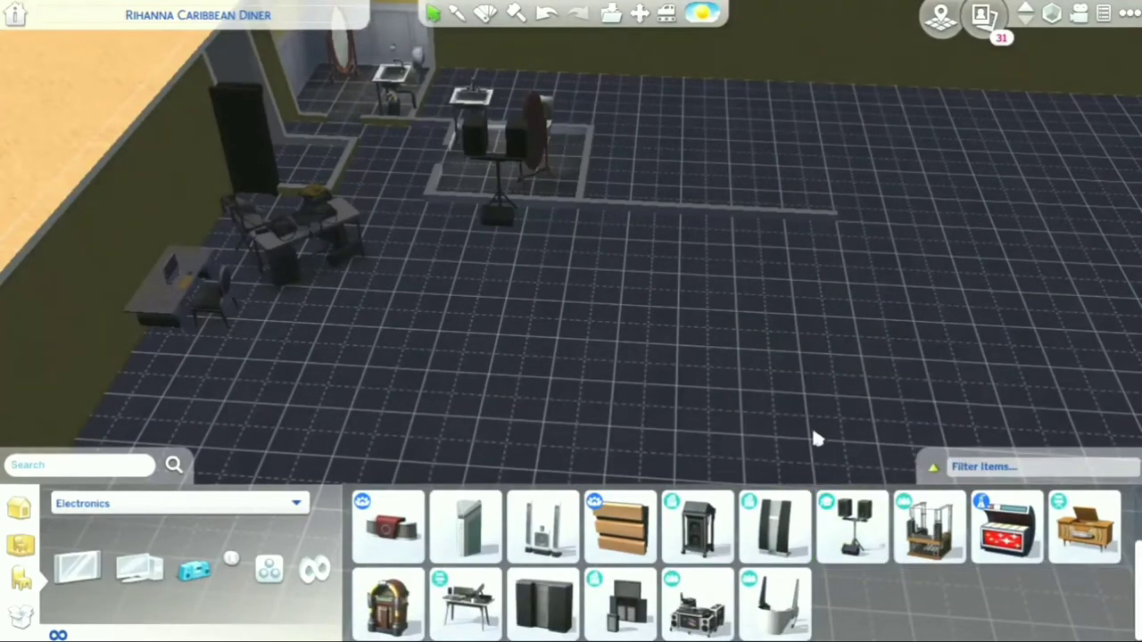
pyautogui.click(852, 526)
pyautogui.click(575, 221)
# Step: Pick up a television, cancel it, and select the middle room for editing
pyautogui.scroll(1, 928, 535)
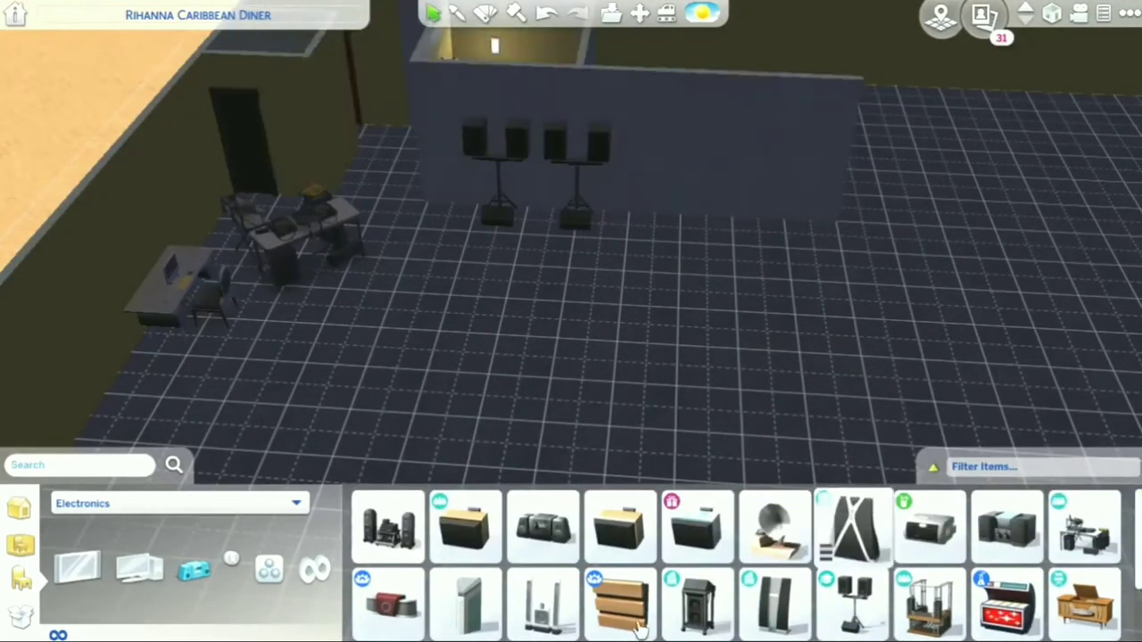
pyautogui.click(78, 568)
pyautogui.click(927, 533)
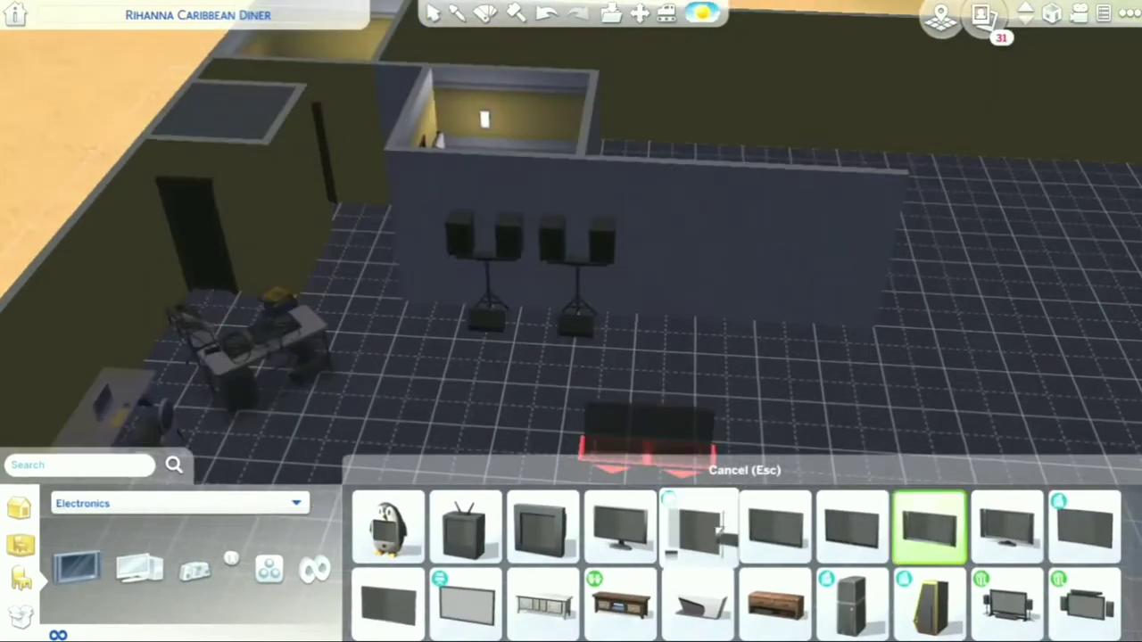
pyautogui.press('Escape')
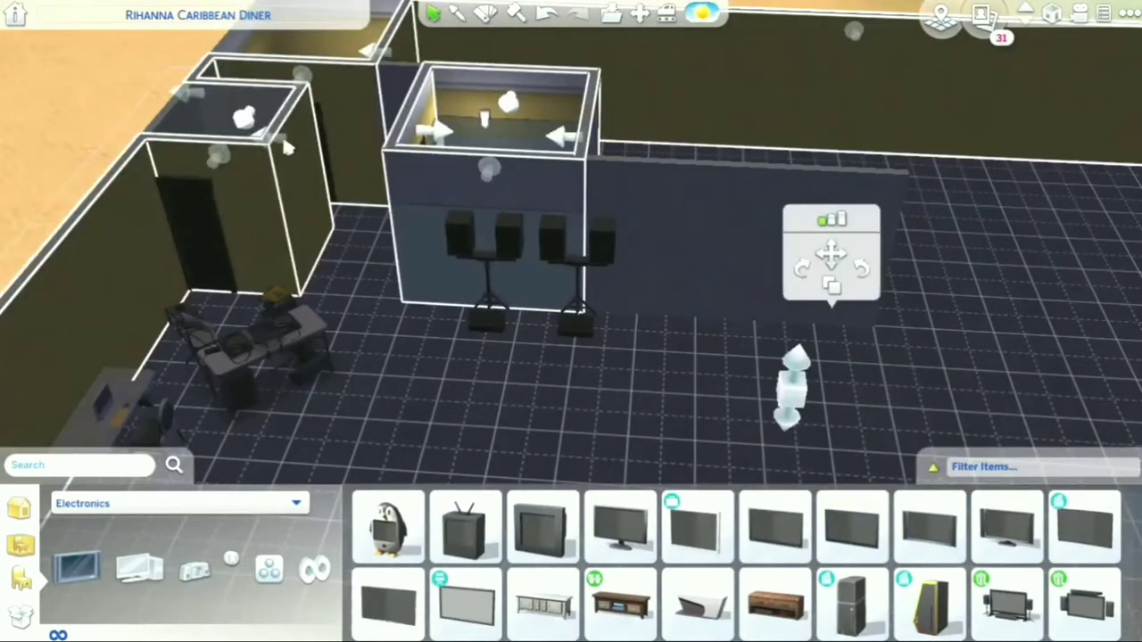
pyautogui.click(322, 146)
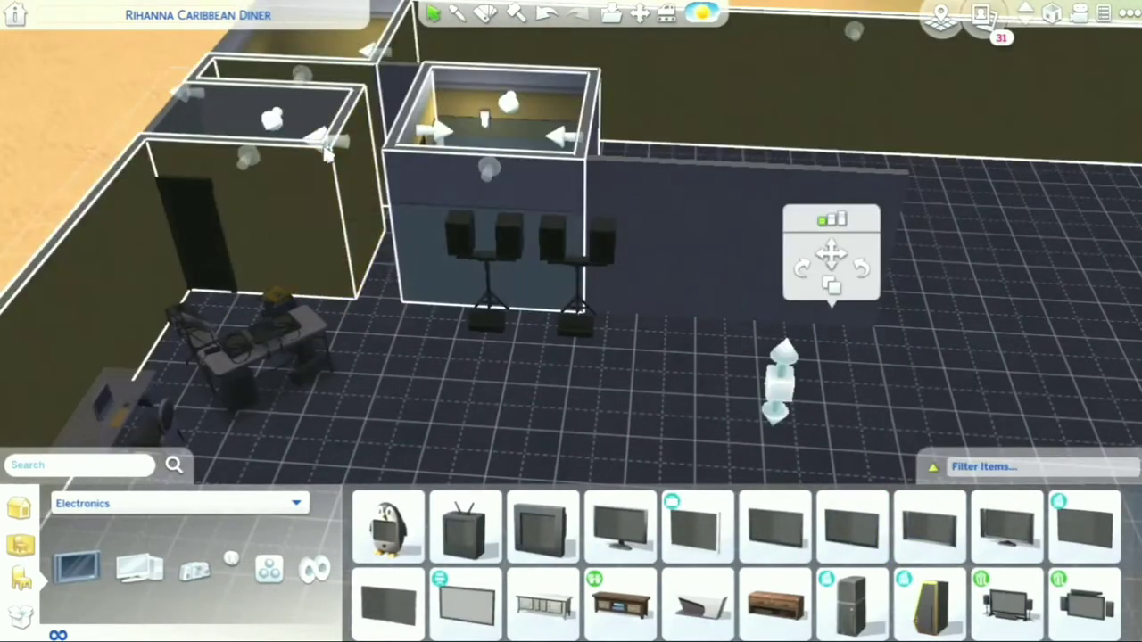
# Step: Widen the middle room by pushing its wall, then undo the change
pyautogui.moveTo(432, 132); pyautogui.dragTo(492, 133)
pyautogui.press('.')
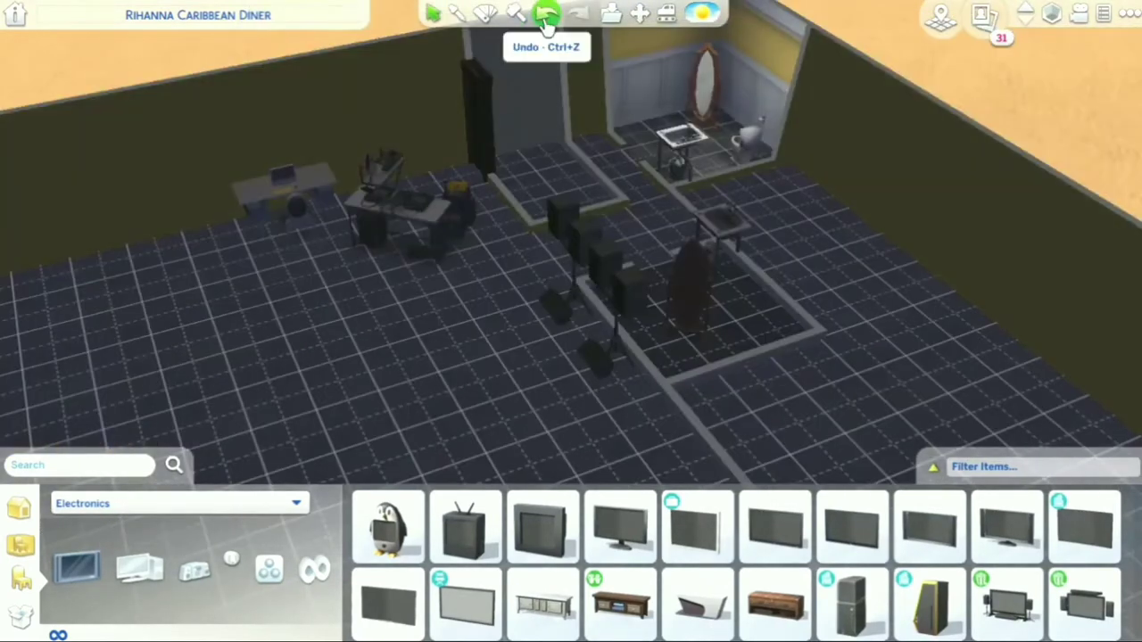
pyautogui.click(545, 22)
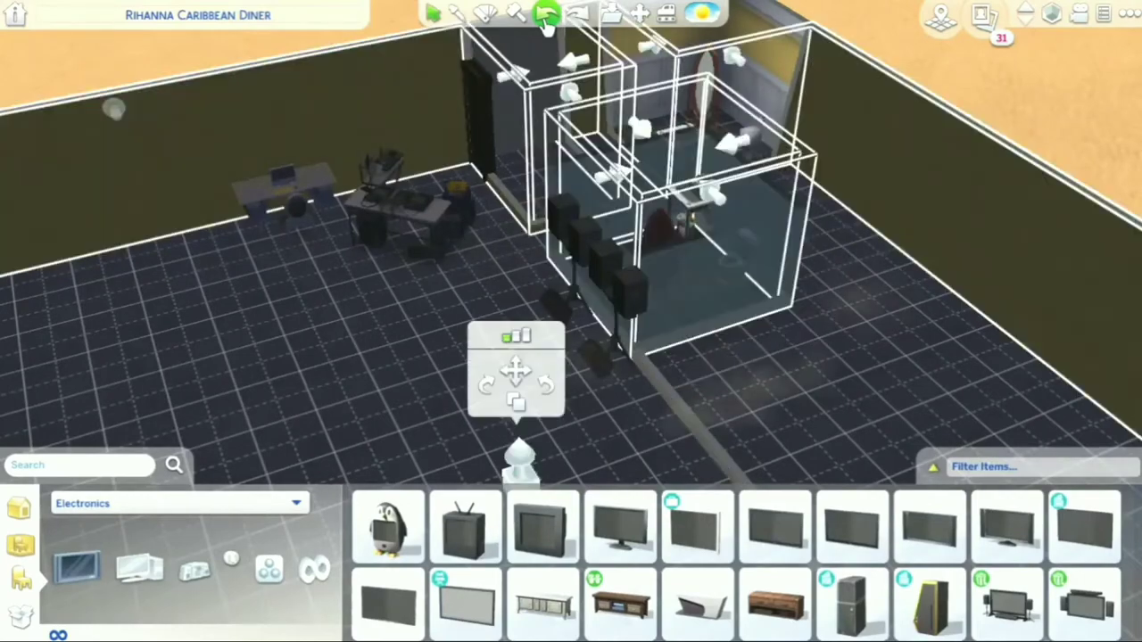
# Step: Move the right room and the bathroom to new spots beside the other rooms
pyautogui.click(694, 287)
pyautogui.moveTo(694, 286); pyautogui.dragTo(736, 346)
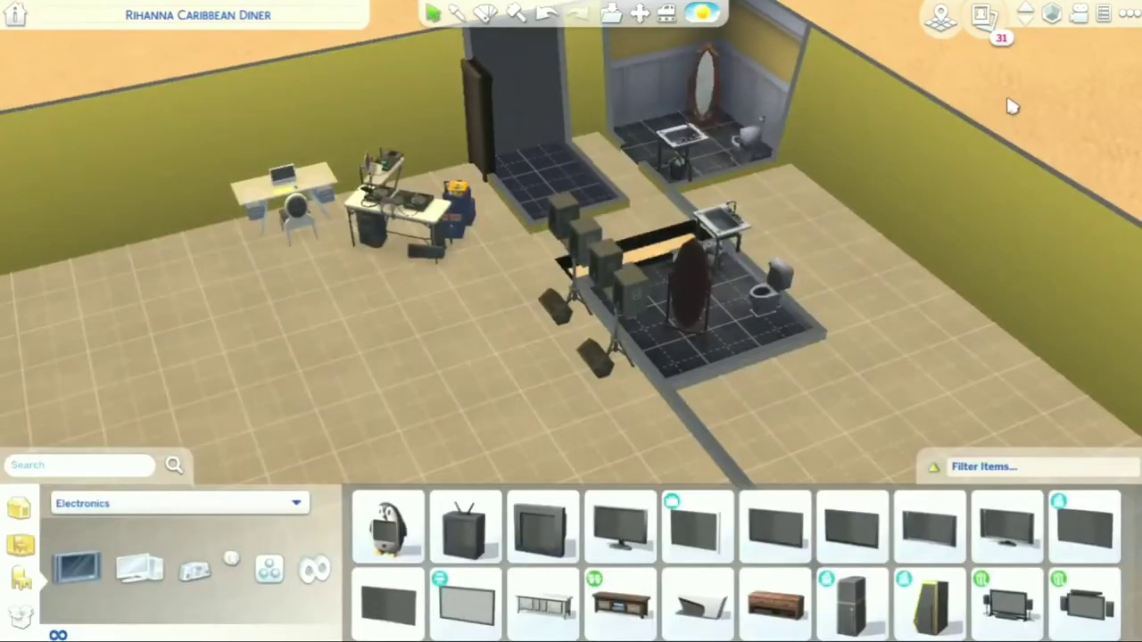
pyautogui.press('.')
pyautogui.click(232, 339)
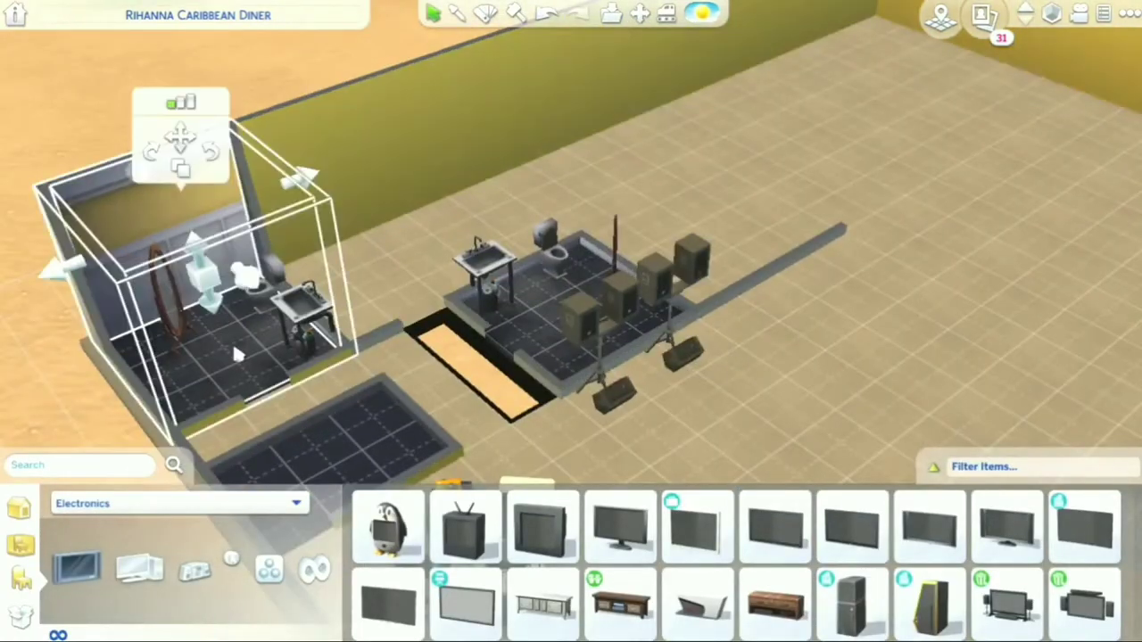
pyautogui.moveTo(232, 340); pyautogui.dragTo(285, 278)
pyautogui.scroll(-2, 145, 369)
pyautogui.press('.')
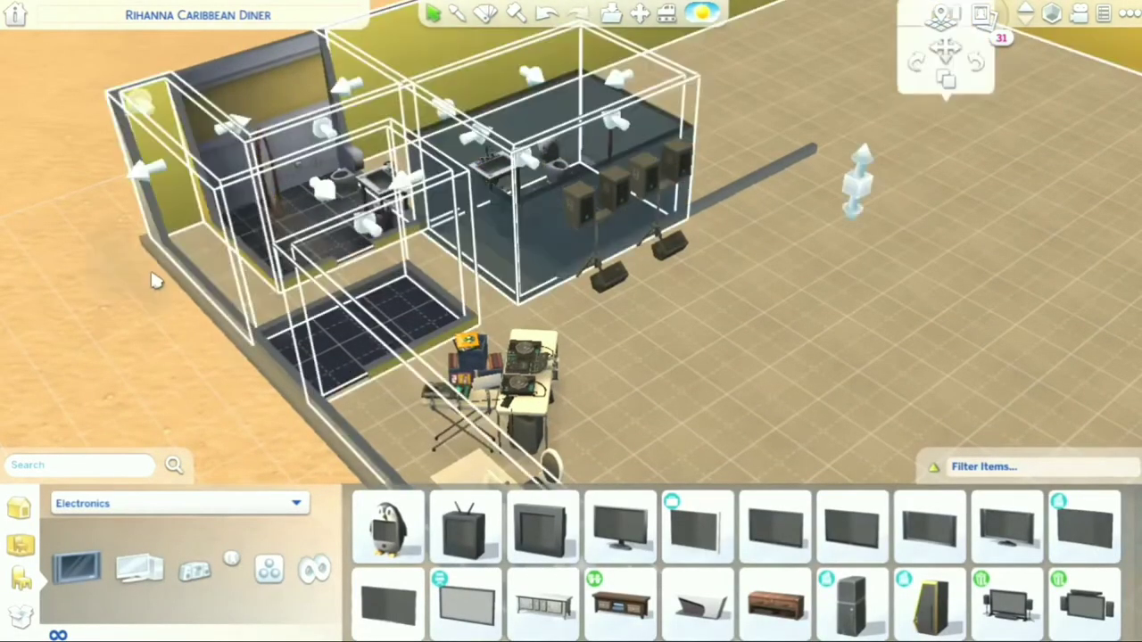
pyautogui.press('.')
pyautogui.scroll(3, 151, 272)
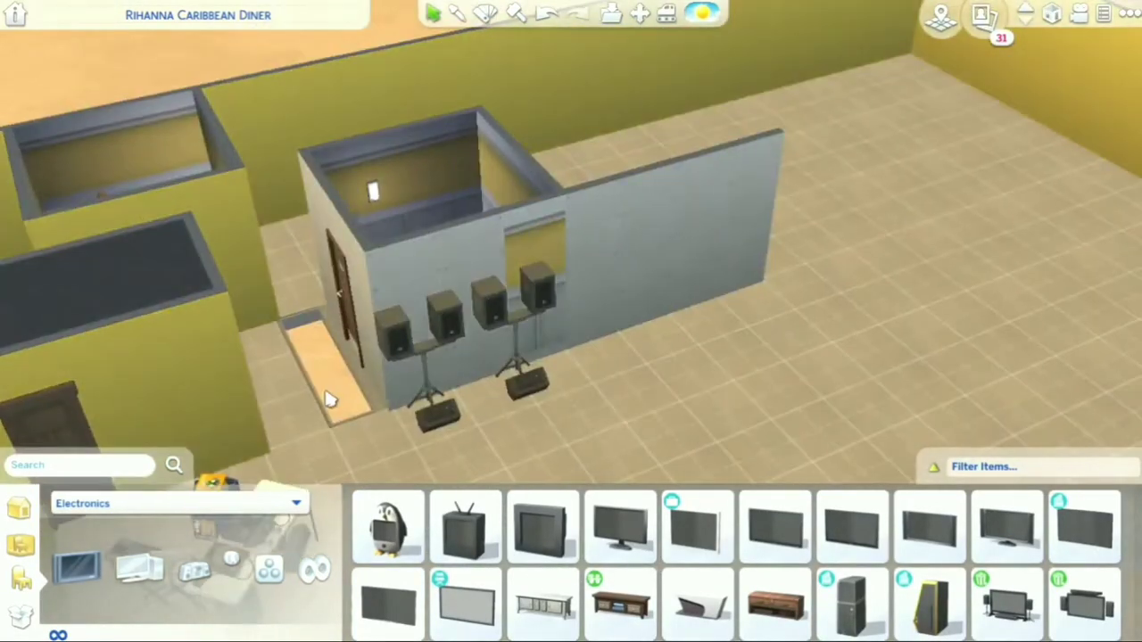
# Step: Switch to Build mode and choose the single straight-wall tool
pyautogui.click(64, 516)
pyautogui.click(124, 571)
pyautogui.click(425, 524)
pyautogui.scroll(-3, 285, 343)
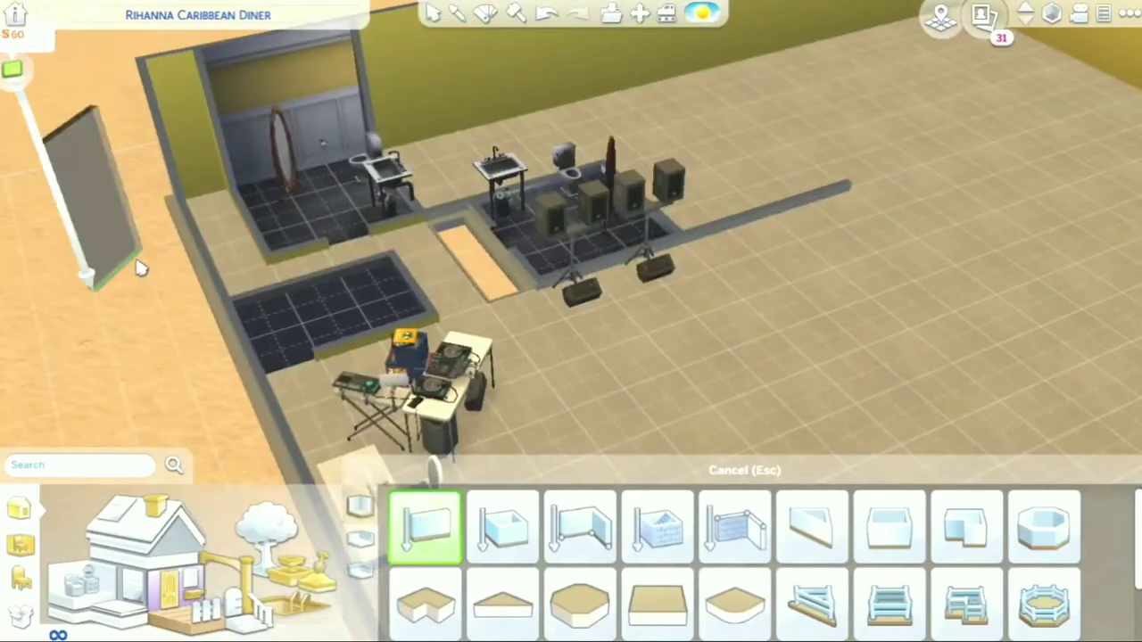
# Step: Draw a new wall along the lot's left edge
pyautogui.moveTo(152, 58); pyautogui.dragTo(281, 285)
pyautogui.press('Escape')
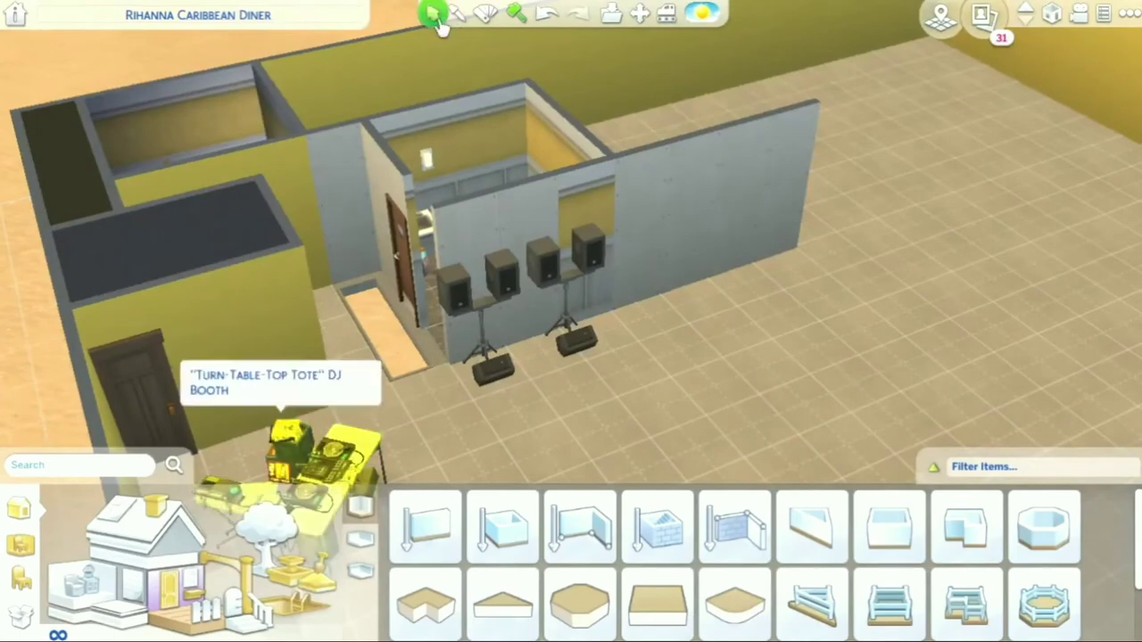
pyautogui.click(426, 526)
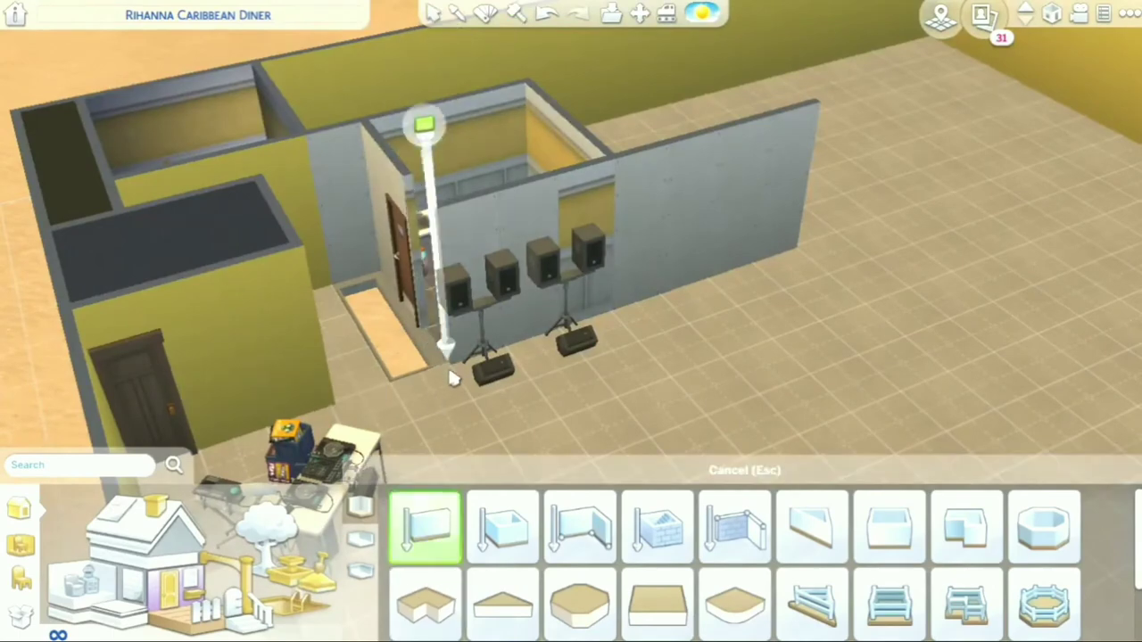
# Step: Line the left outer wall with a row of tall windows
pyautogui.click(143, 632)
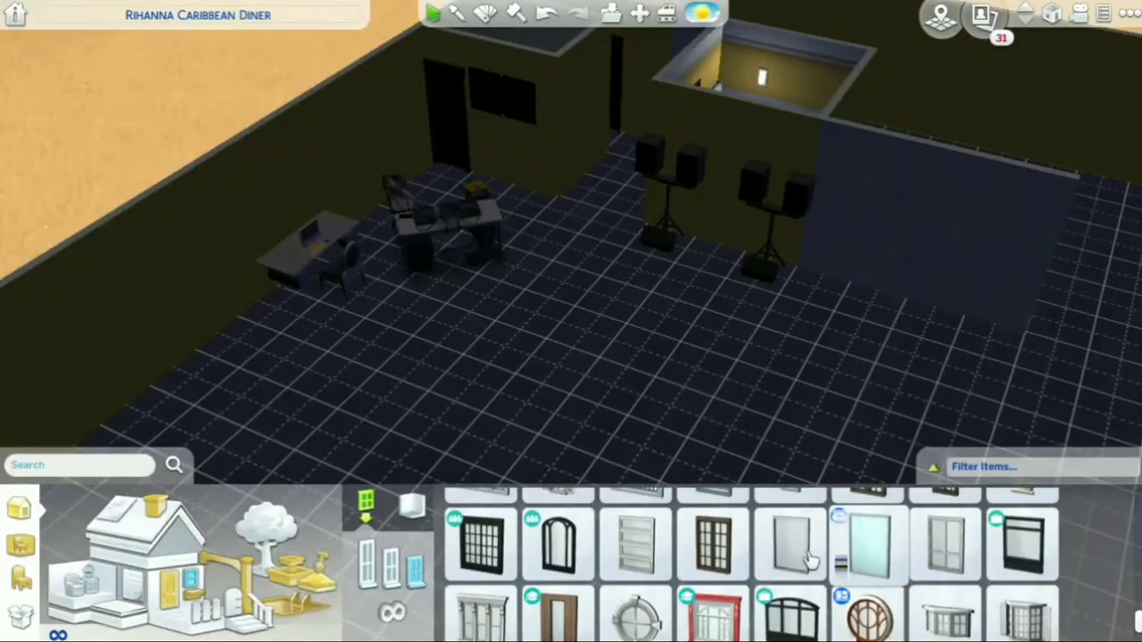
pyautogui.click(789, 544)
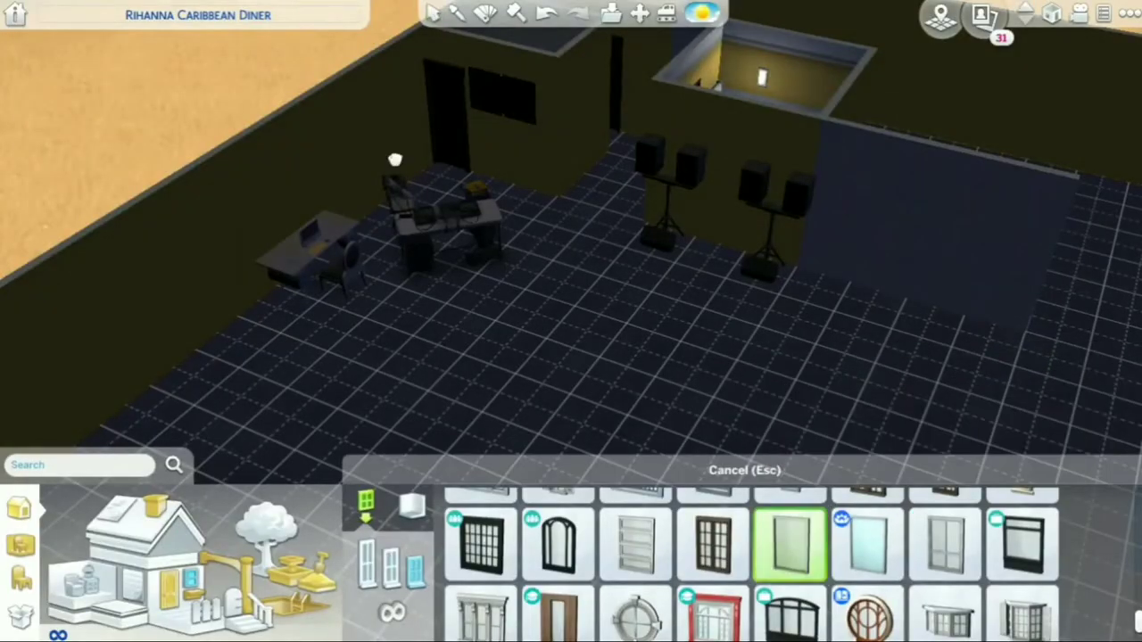
pyautogui.moveTo(395, 160); pyautogui.dragTo(198, 299)
pyautogui.press('Escape')
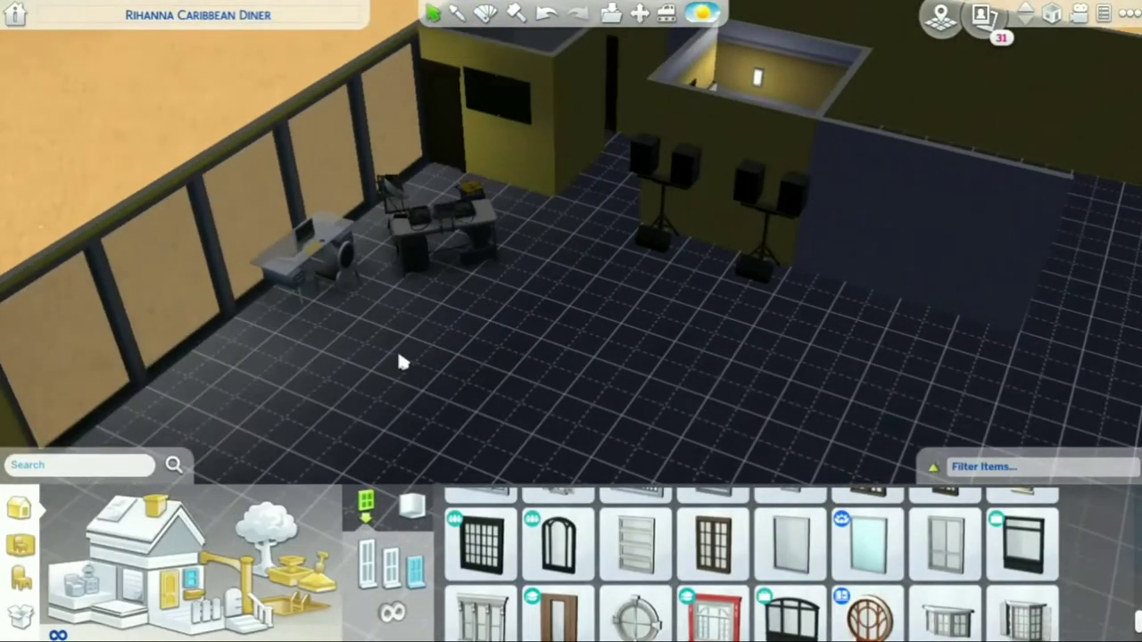
pyautogui.press('q')
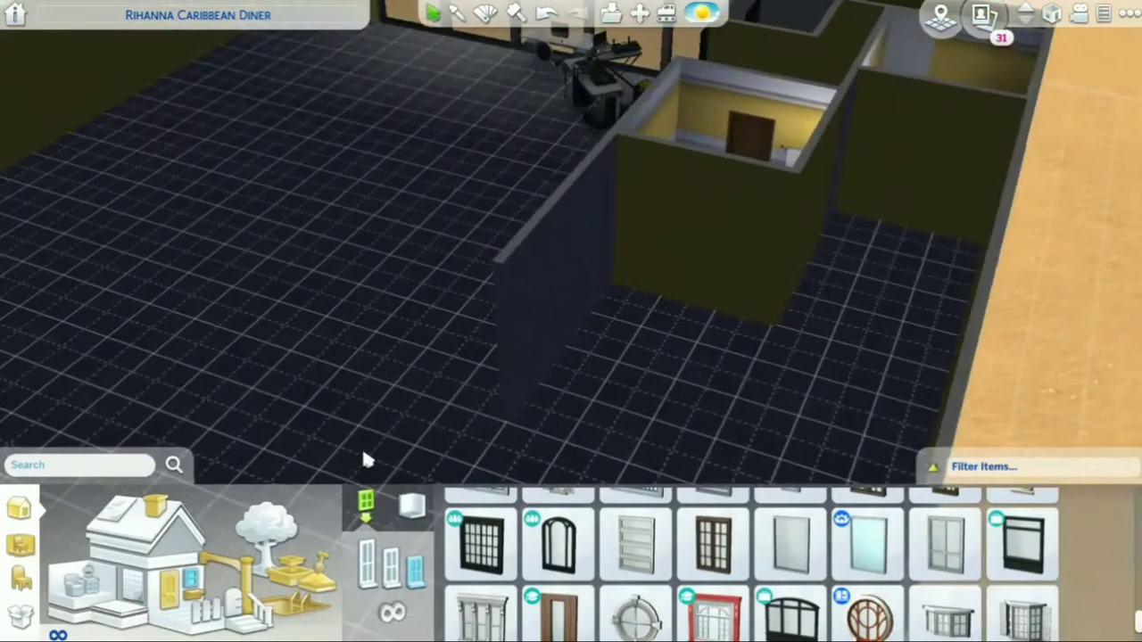
# Step: Place the I Dream of Soup chef station against the low kitchen wall and adjust it
pyautogui.click(20, 544)
pyautogui.click(178, 503)
pyautogui.click(111, 437)
pyautogui.click(122, 566)
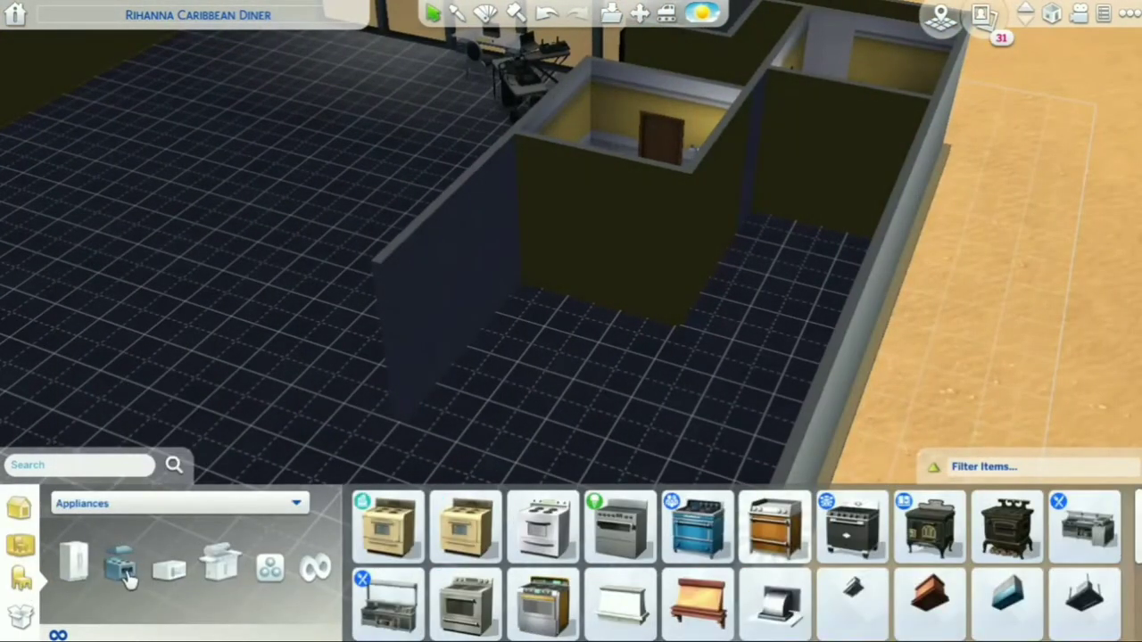
pyautogui.click(388, 602)
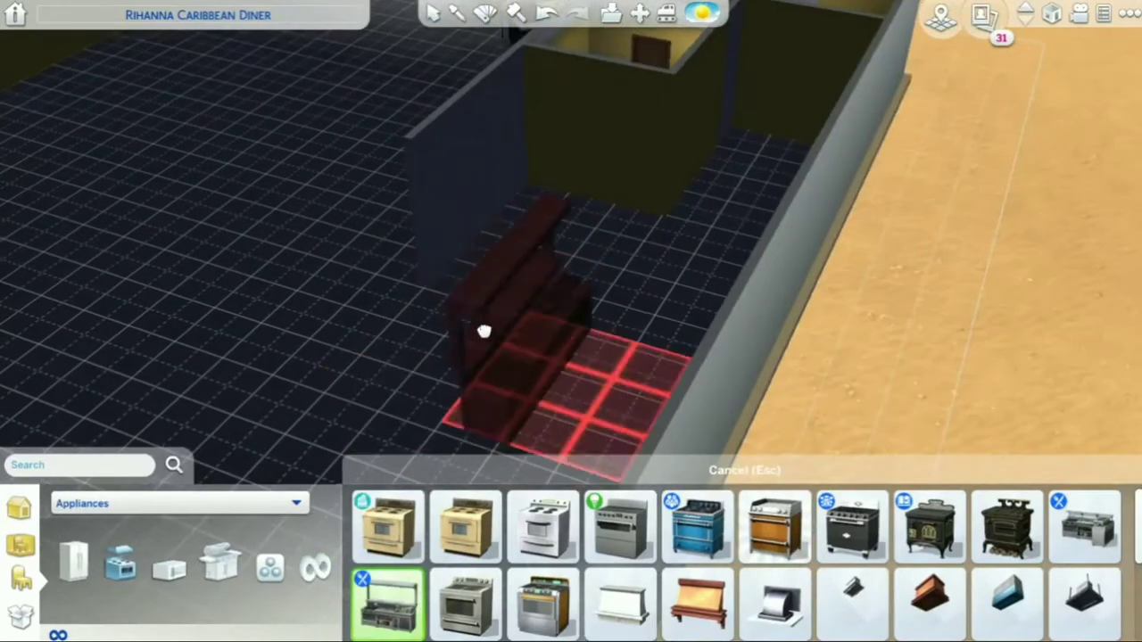
pyautogui.click(470, 273)
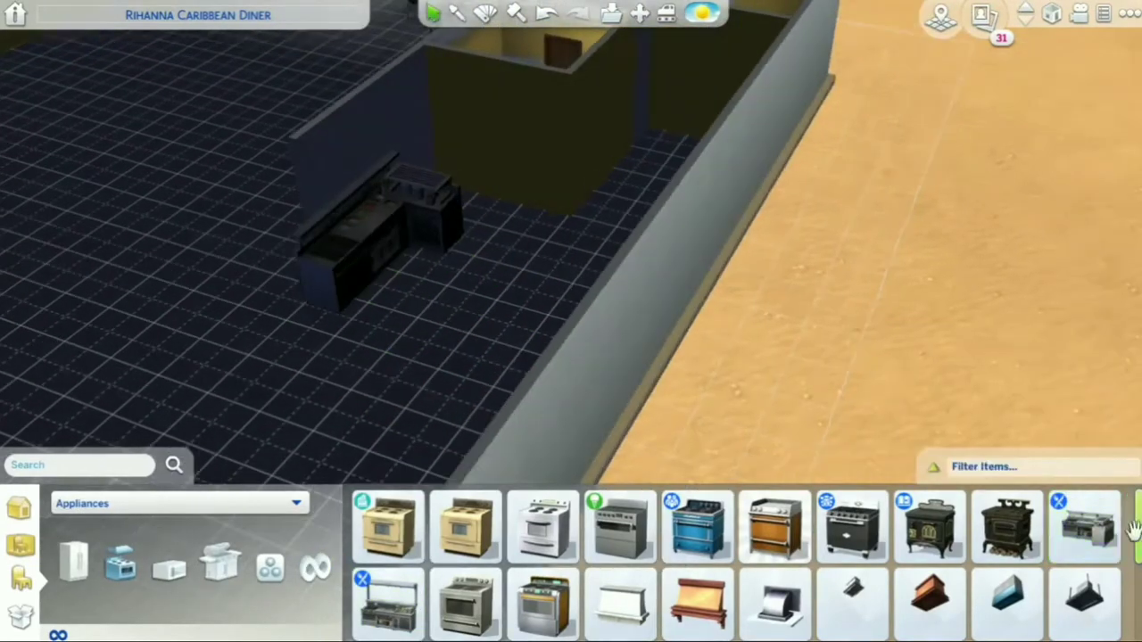
pyautogui.scroll(-3, 1137, 552)
pyautogui.scroll(2, 1137, 553)
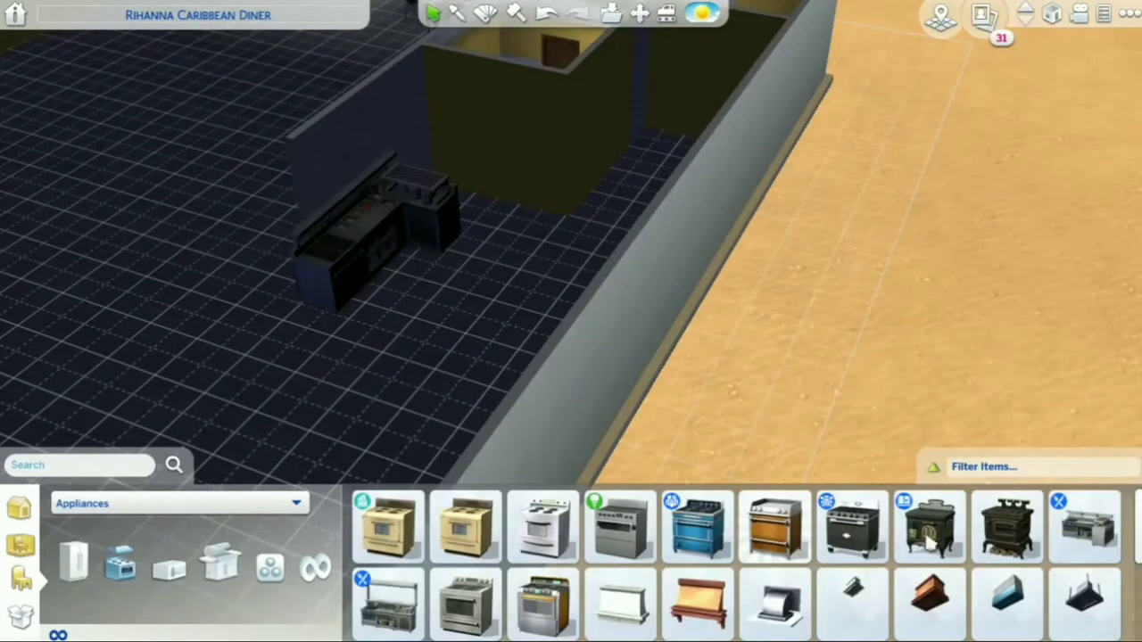
pyautogui.click(420, 199)
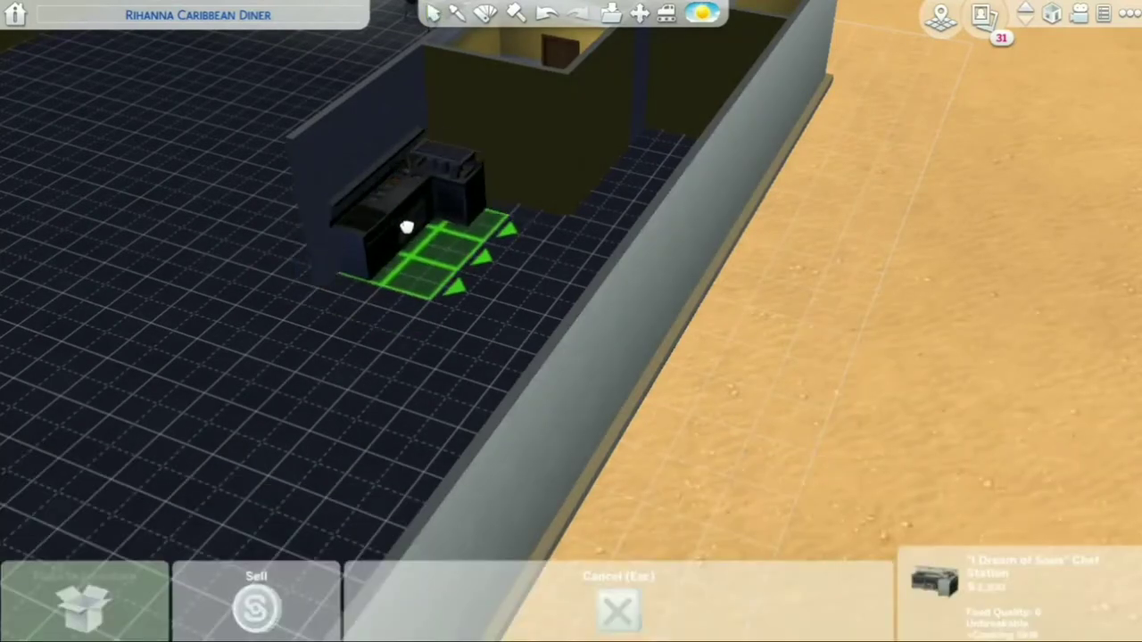
pyautogui.click(398, 239)
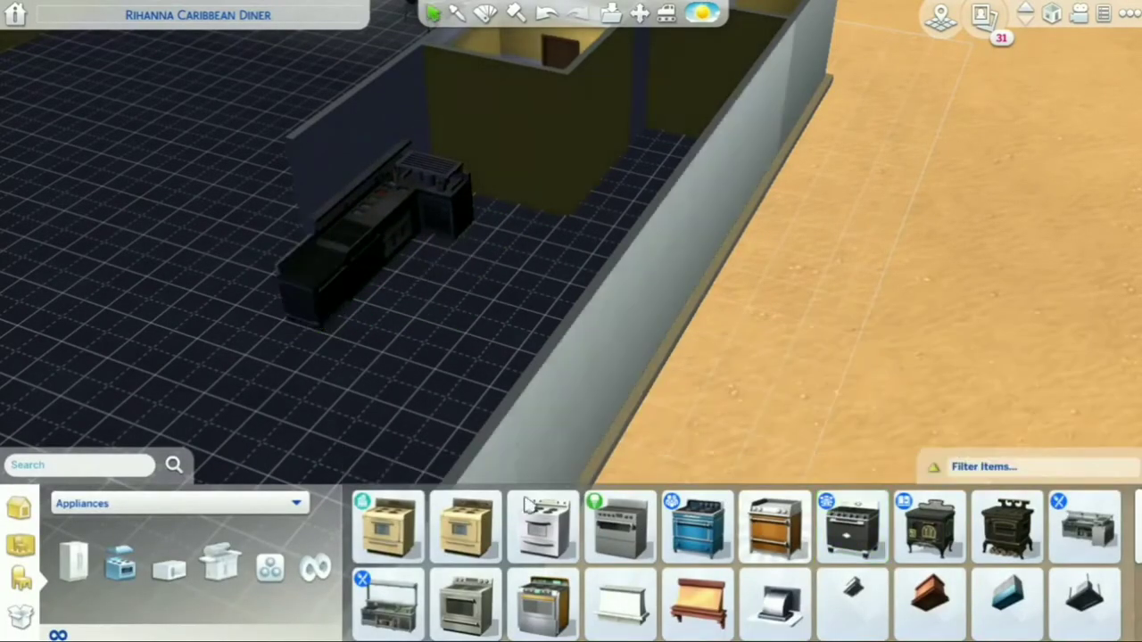
# Step: Browse the misc, grill and small appliances, then switch to storage furniture
pyautogui.click(270, 568)
pyautogui.scroll(-3, 848, 620)
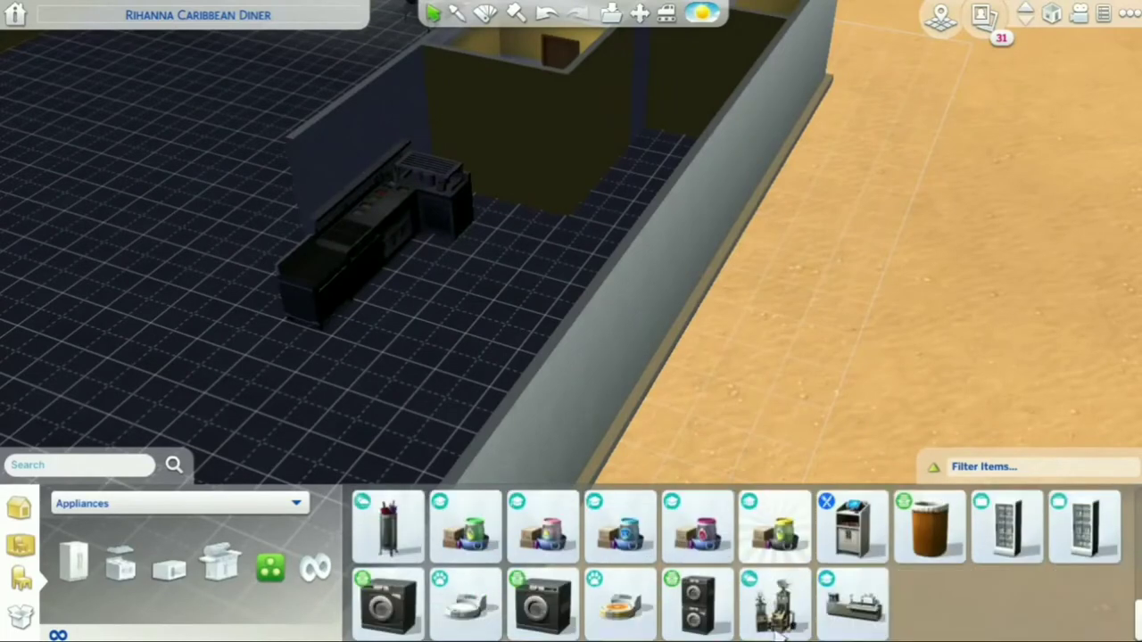
pyautogui.click(221, 567)
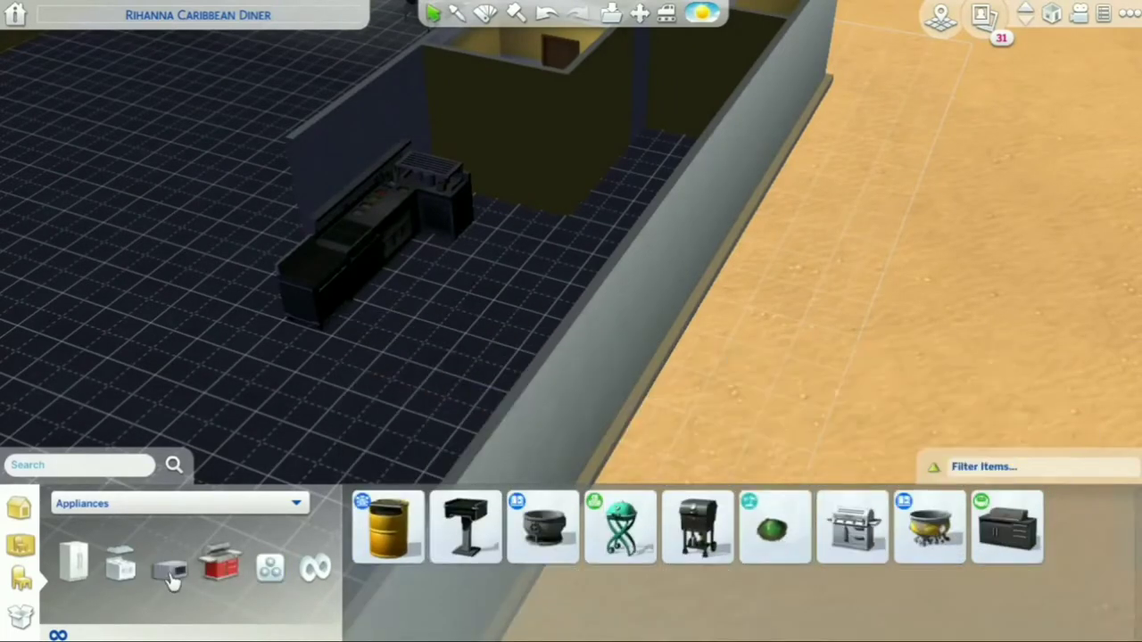
pyautogui.click(171, 571)
pyautogui.scroll(-2, 695, 562)
pyautogui.scroll(2, 248, 446)
pyautogui.click(248, 505)
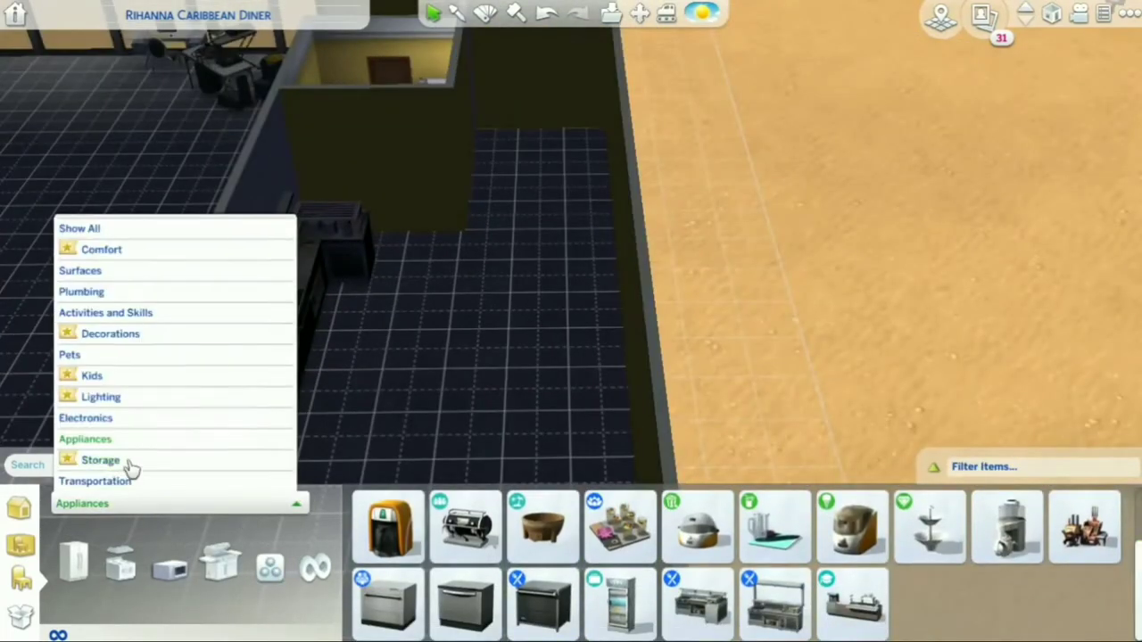
pyautogui.click(130, 469)
pyautogui.scroll(-1, 776, 553)
# Step: Browse storage and decoration items, picking up the LaundryMaid bucket
pyautogui.click(229, 570)
pyautogui.click(205, 505)
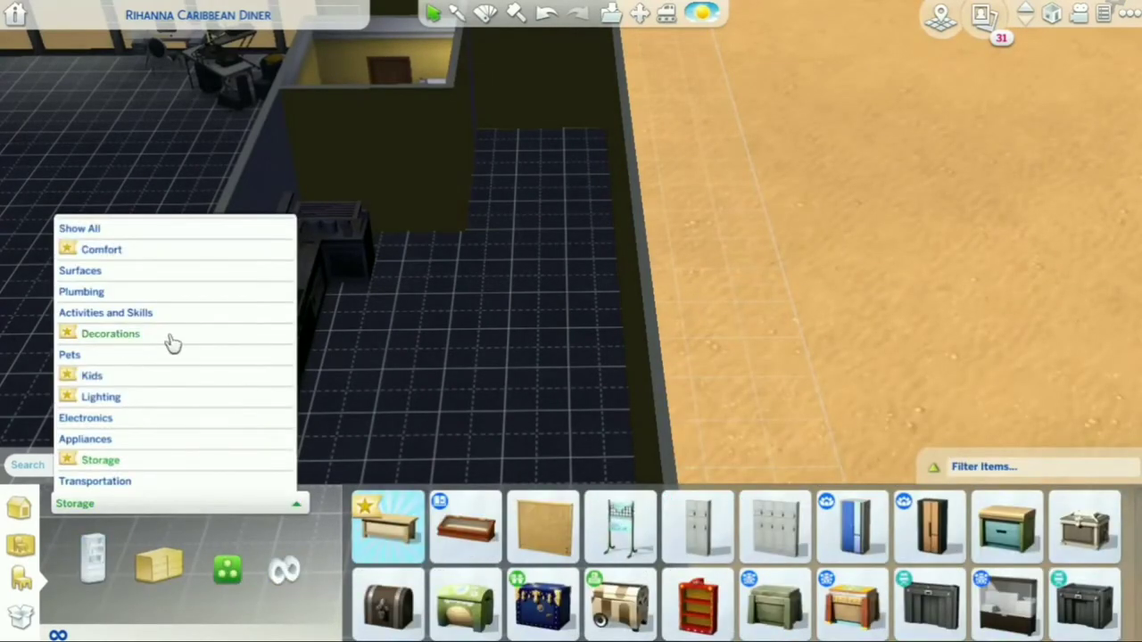
pyautogui.click(172, 337)
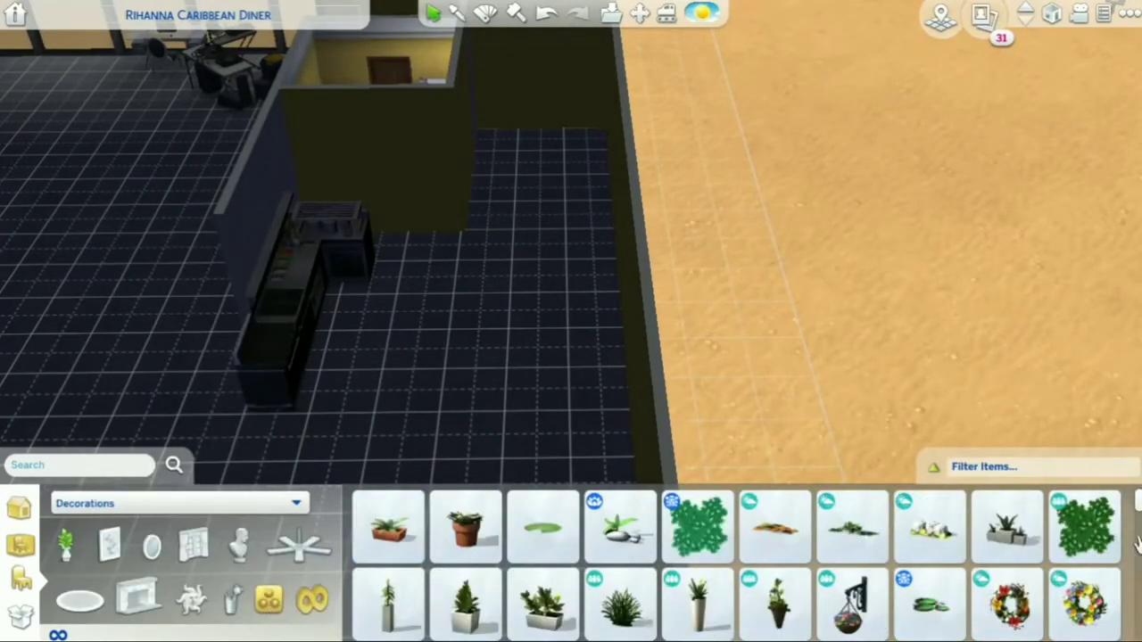
pyautogui.scroll(-10, 1137, 544)
pyautogui.click(925, 604)
pyautogui.scroll(-2, 1138, 516)
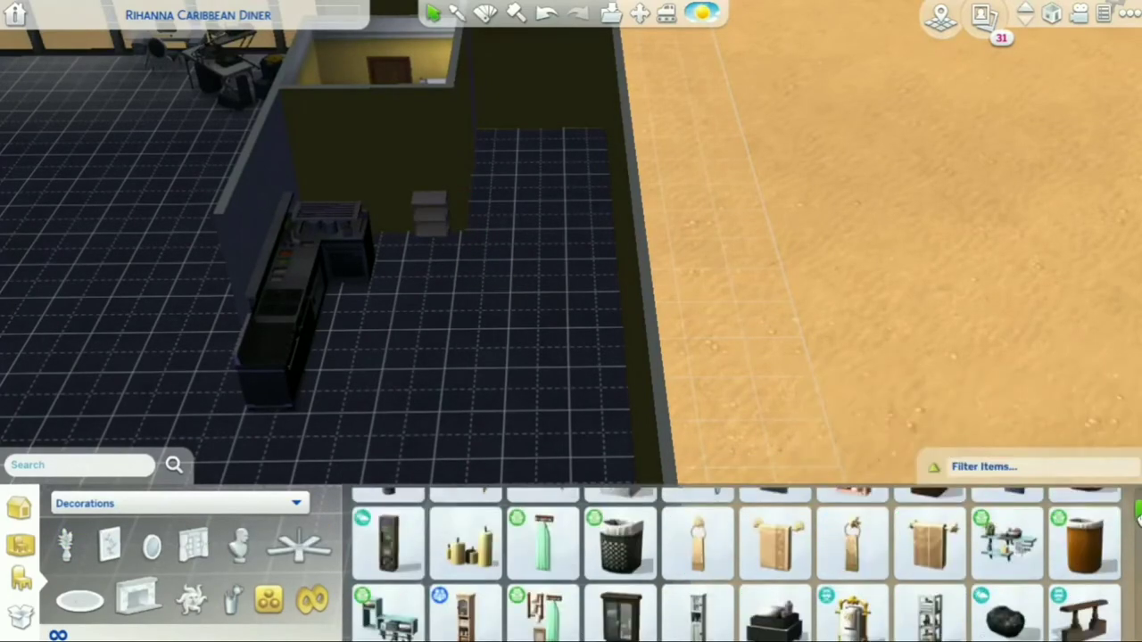
pyautogui.scroll(-4, 1138, 515)
# Step: Search the catalog for 'rack' and place a Towel Storage Rack against the wall
pyautogui.click(114, 466)
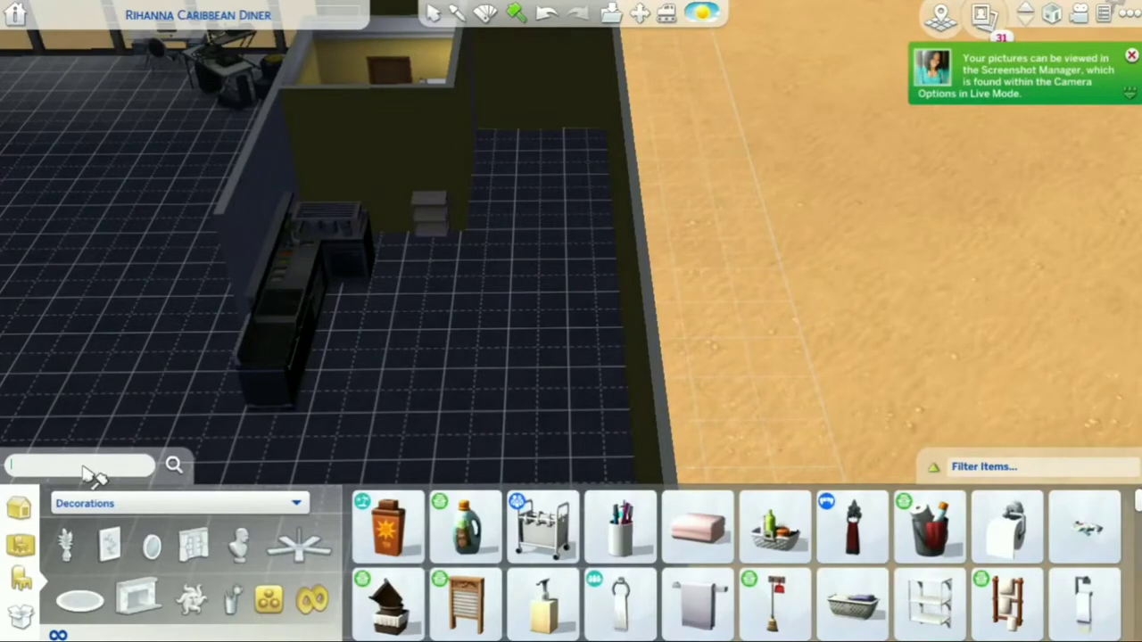
pyautogui.write('rack')
pyautogui.press('Return')
pyautogui.click(464, 526)
pyautogui.click(423, 147)
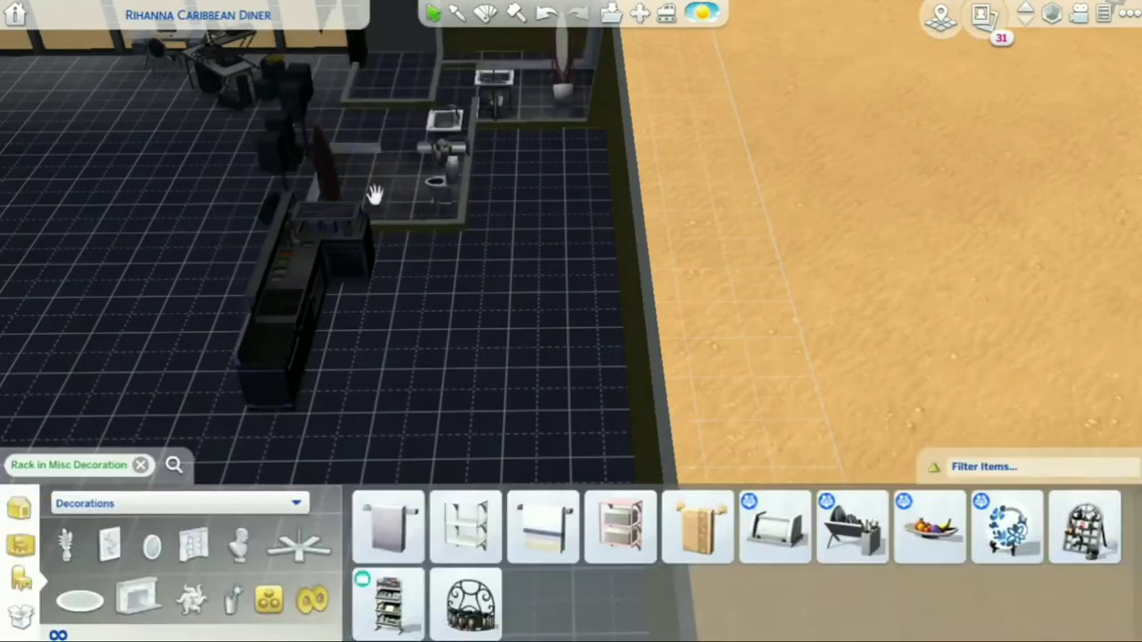
# Step: Place three more Towel Storage Racks along the kitchen wall
pyautogui.press('.')
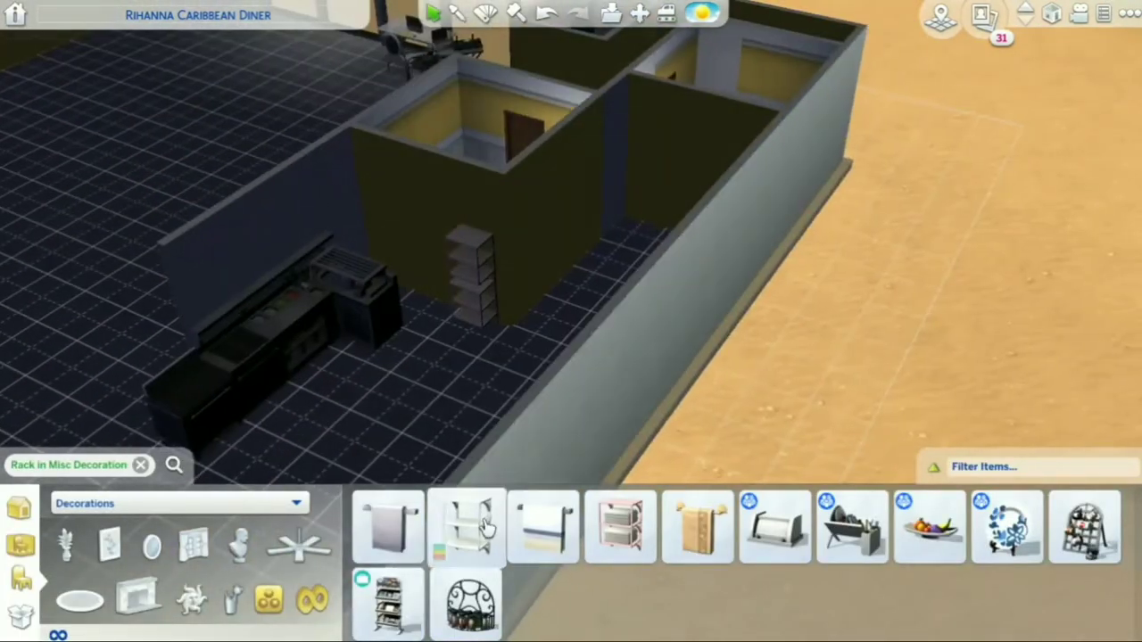
pyautogui.click(464, 526)
pyautogui.click(538, 317)
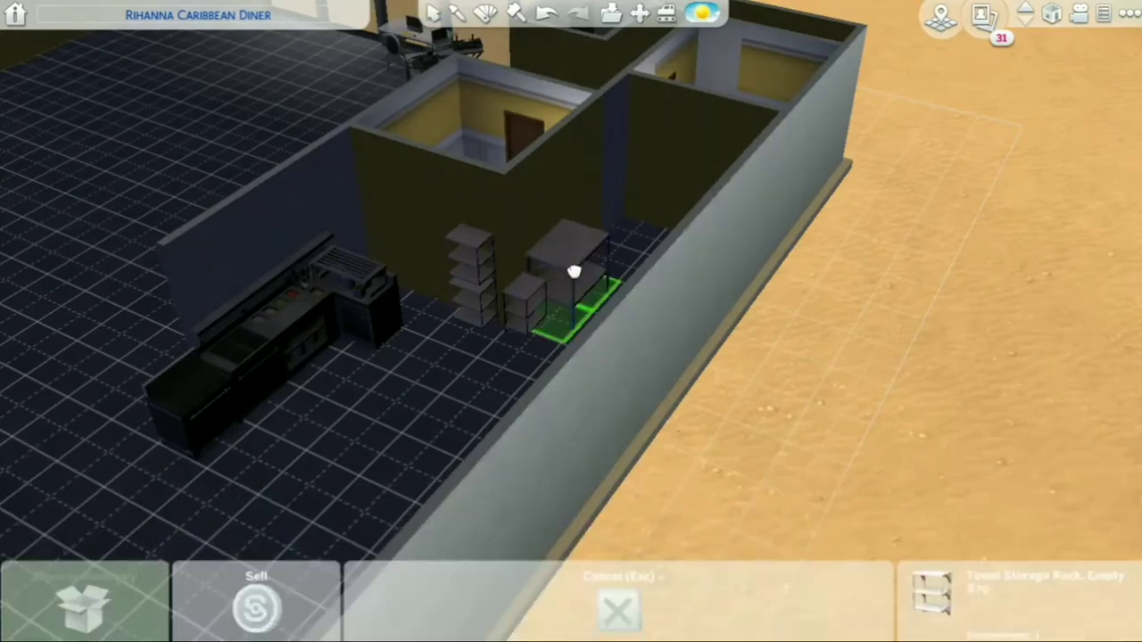
pyautogui.click(570, 269)
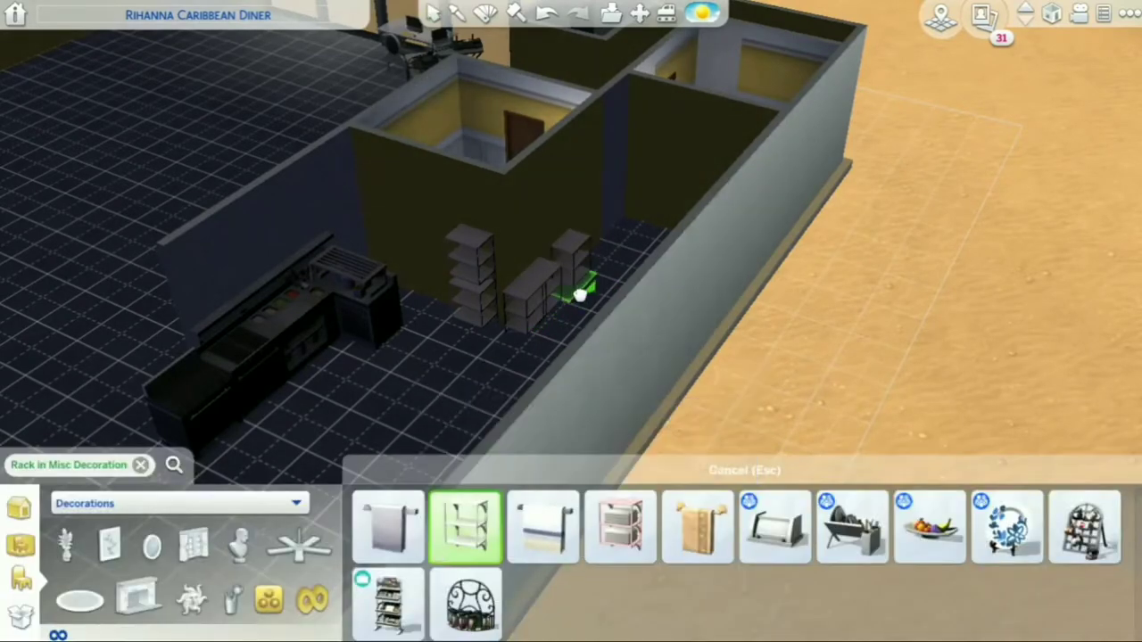
pyautogui.click(482, 535)
pyautogui.click(536, 233)
# Step: Rearrange the storage racks along the wall beside the shelves
pyautogui.click(581, 338)
pyautogui.click(588, 402)
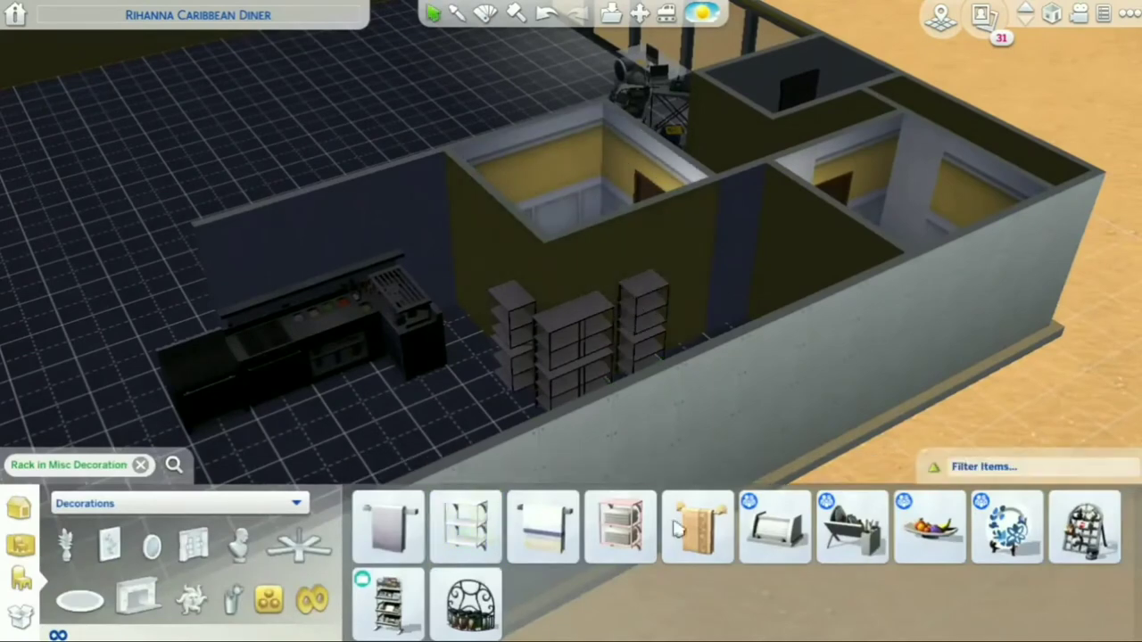
pyautogui.click(663, 360)
pyautogui.click(673, 299)
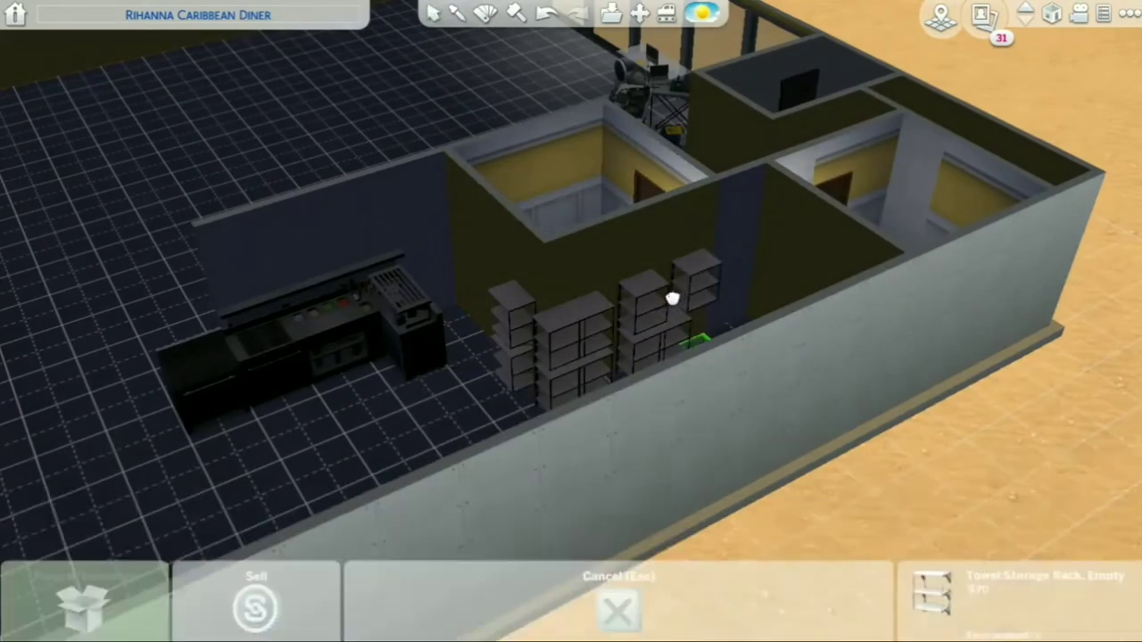
pyautogui.click(669, 299)
# Step: Search 'shel' and hang the Master Chef Shelf above the kitchen counter, beside the middle unit
pyautogui.click(96, 464)
pyautogui.write('shel')
pyautogui.click(64, 393)
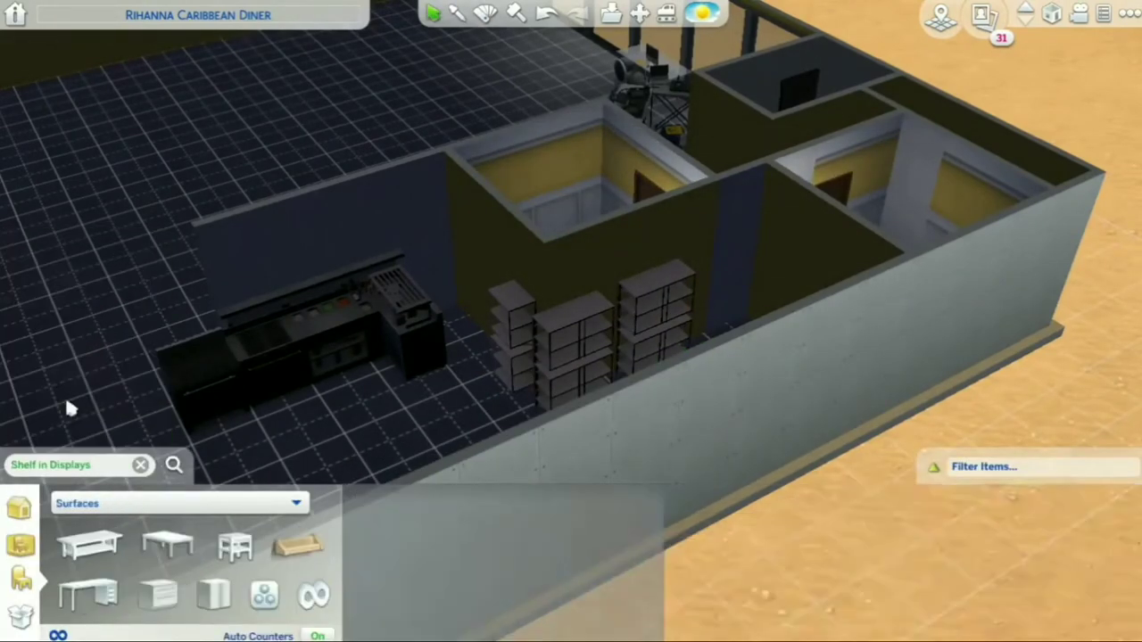
pyautogui.scroll(-1, 1114, 526)
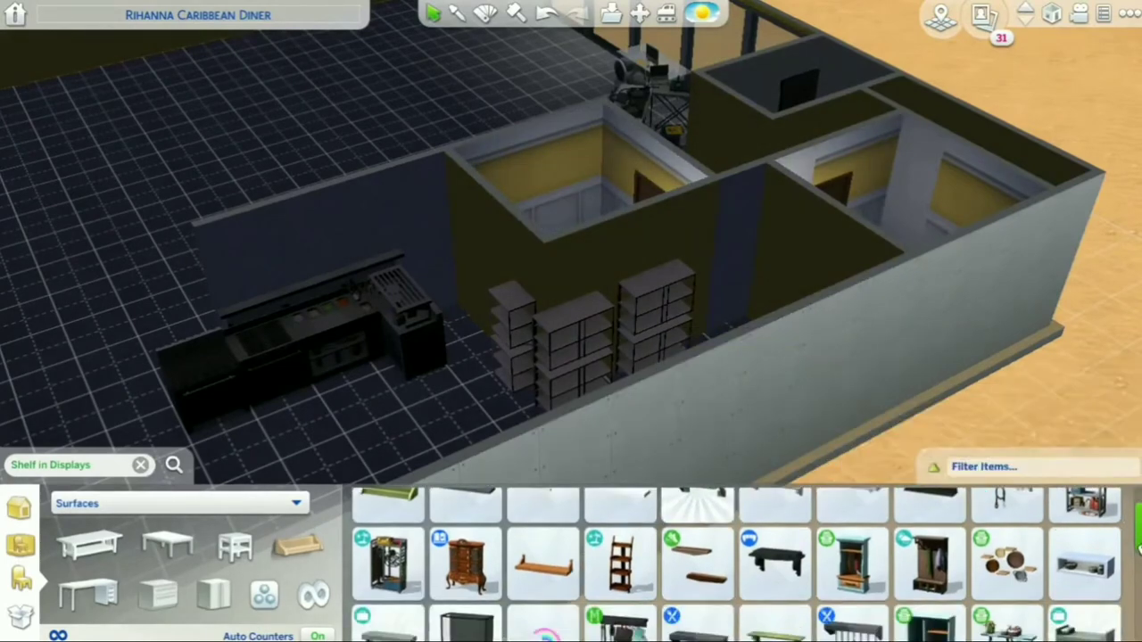
pyautogui.click(697, 531)
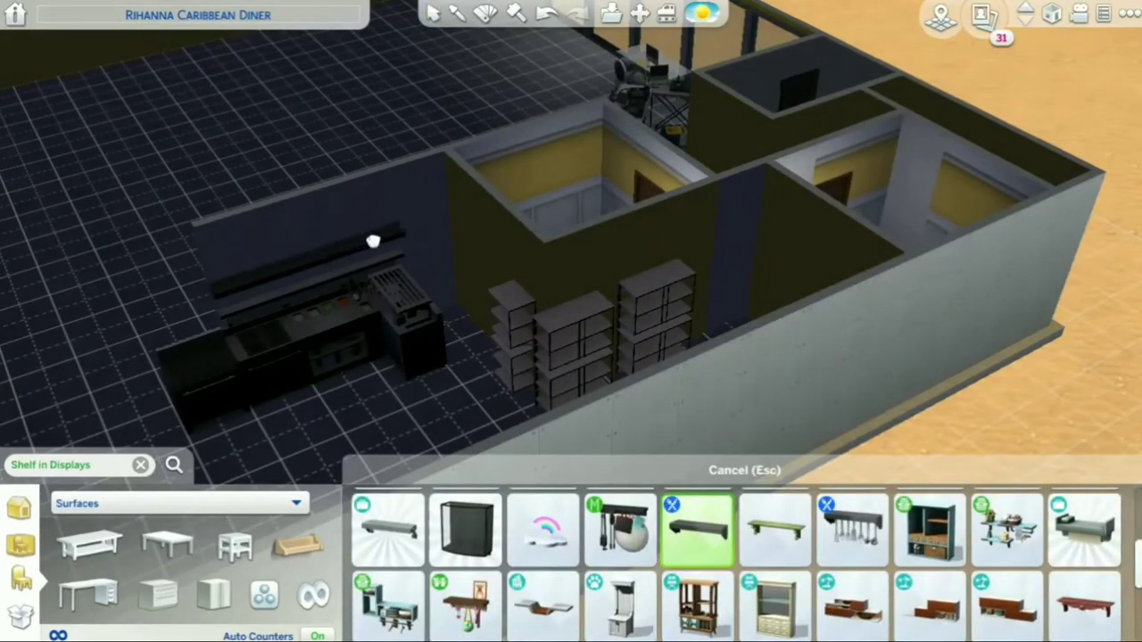
pyautogui.click(372, 242)
pyautogui.scroll(-2, 928, 553)
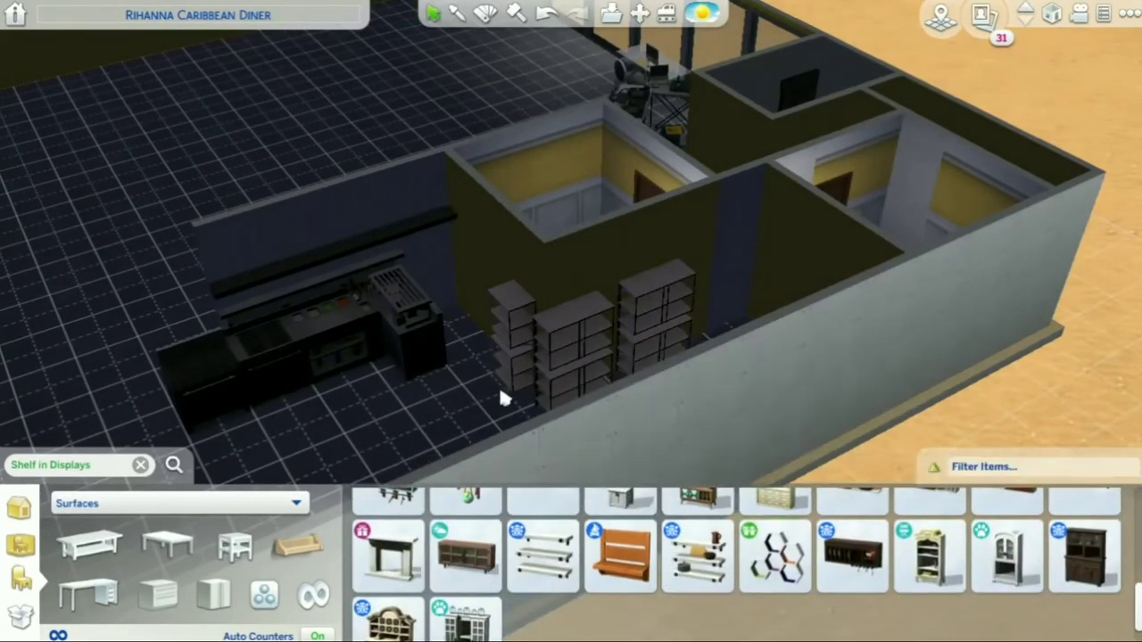
pyautogui.click(515, 396)
pyautogui.click(479, 333)
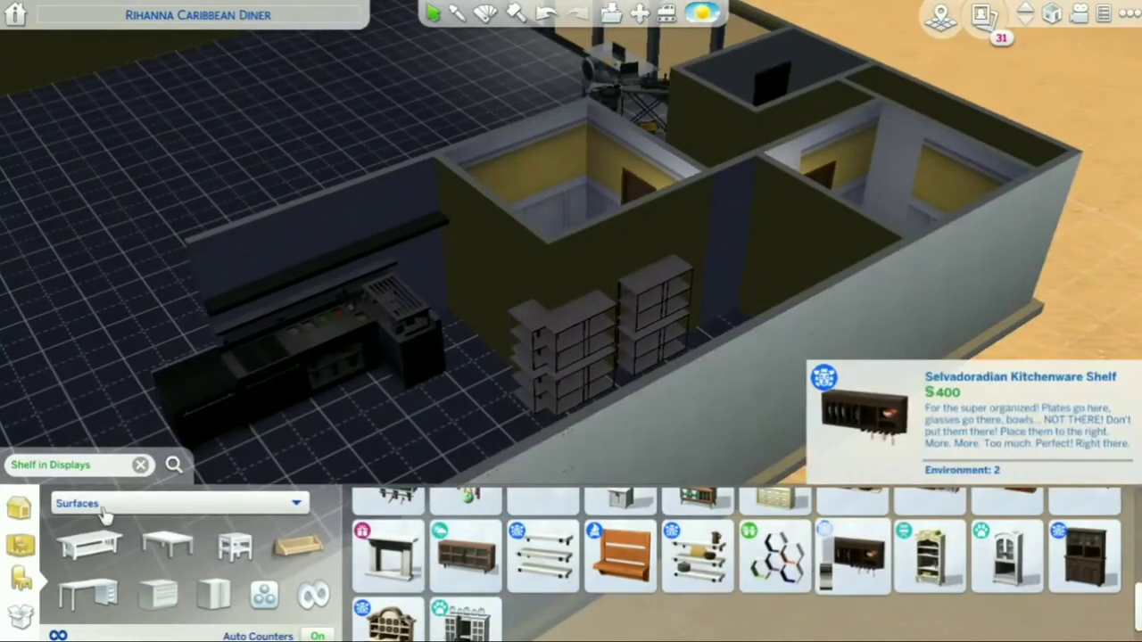
# Step: Place an industrial sink and a DIY sink beside the storage racks in the back room
pyautogui.click(178, 503)
pyautogui.click(115, 298)
pyautogui.click(929, 535)
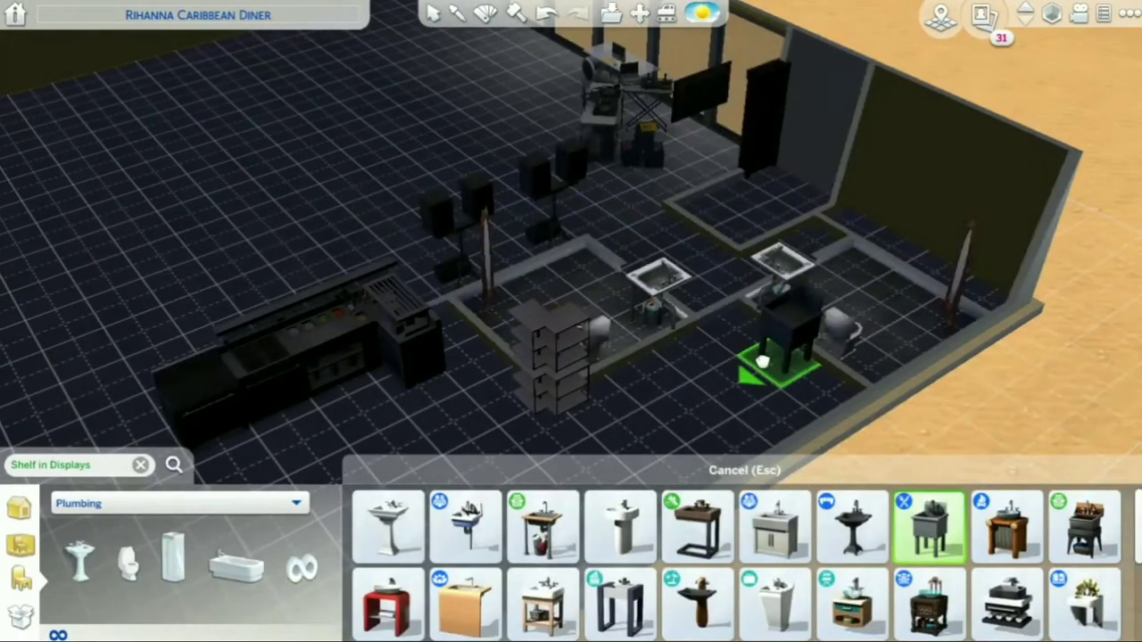
pyautogui.click(762, 362)
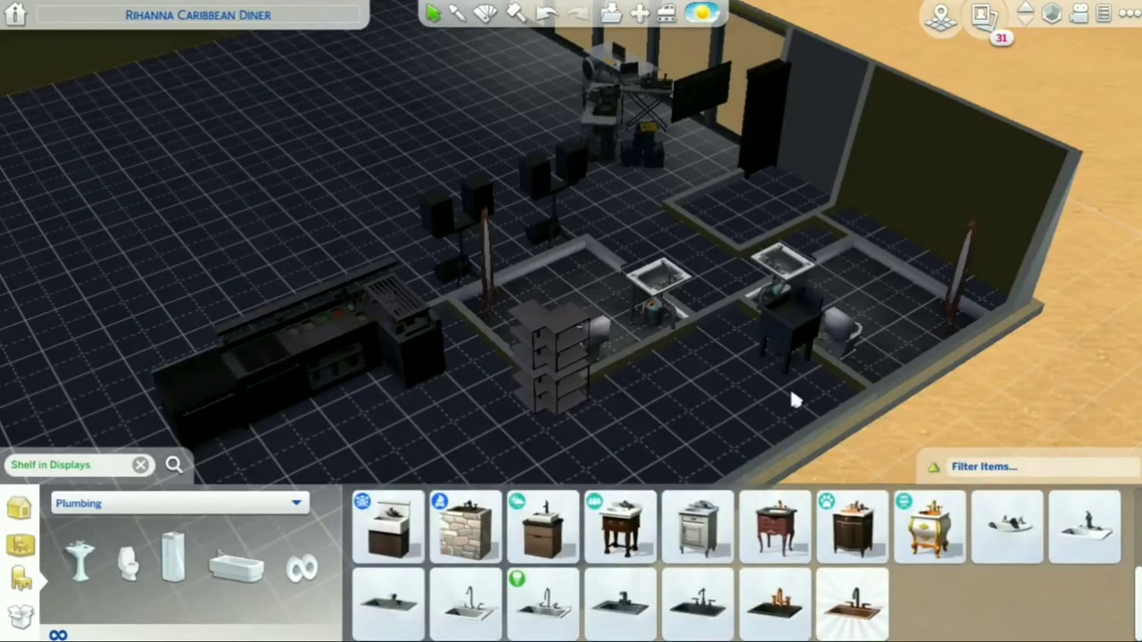
pyautogui.press('Home')
pyautogui.scroll(3, 797, 331)
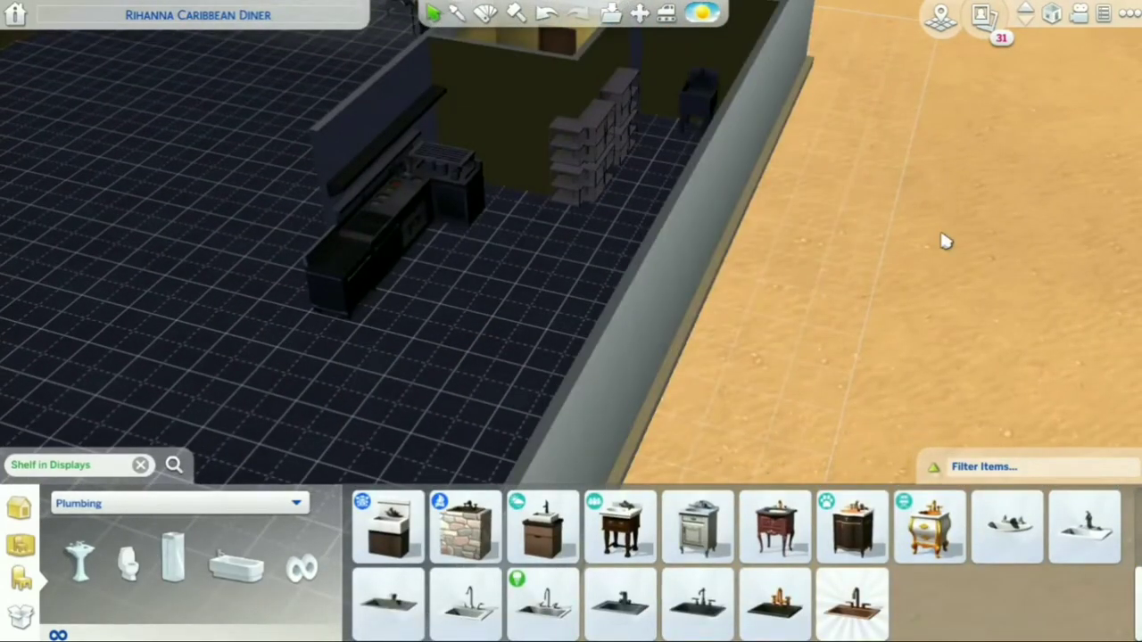
pyautogui.press('w')
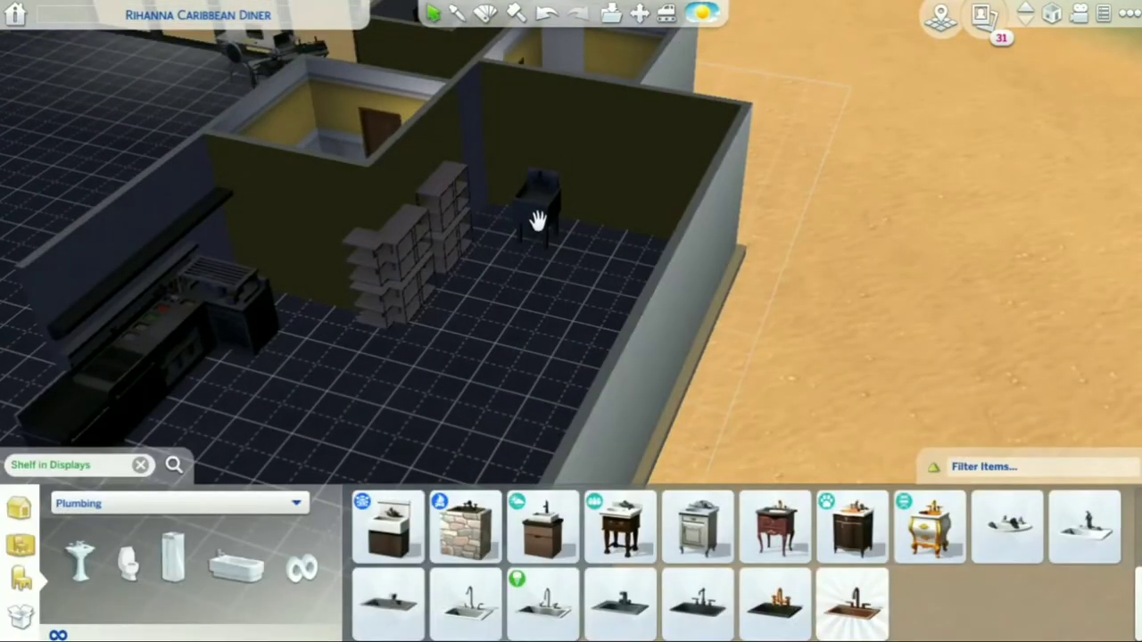
pyautogui.scroll(2, 713, 562)
pyautogui.click(543, 526)
pyautogui.click(174, 503)
pyautogui.click(76, 272)
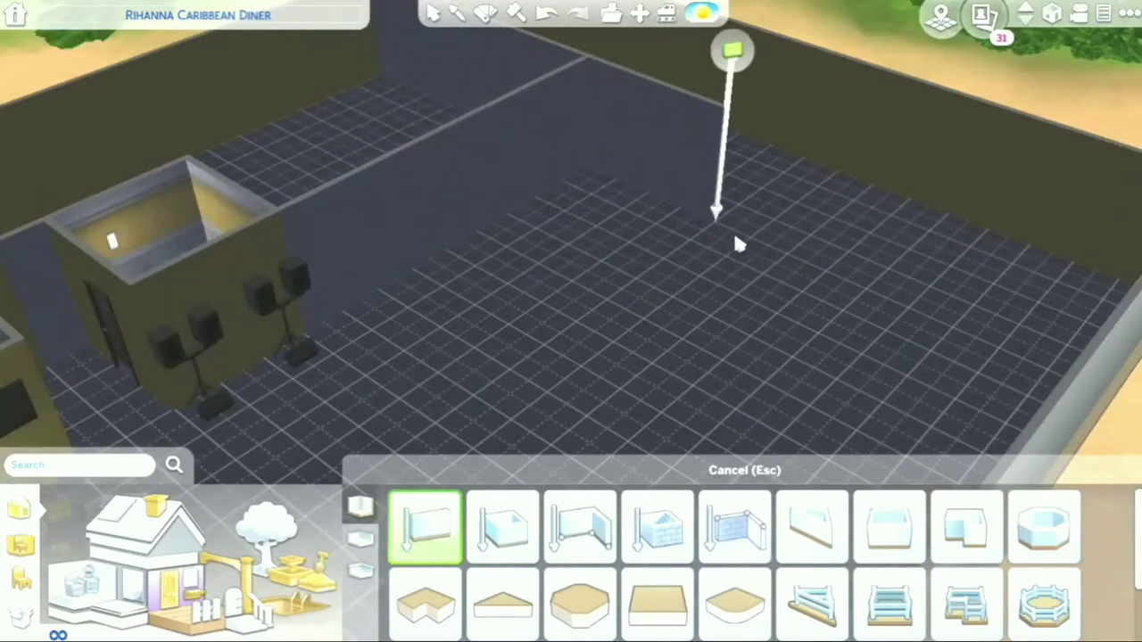
# Step: Draw a new wall across the floor and add a Trabeated Entry Frame doorway
pyautogui.moveTo(758, 241); pyautogui.dragTo(616, 348)
pyautogui.click(169, 596)
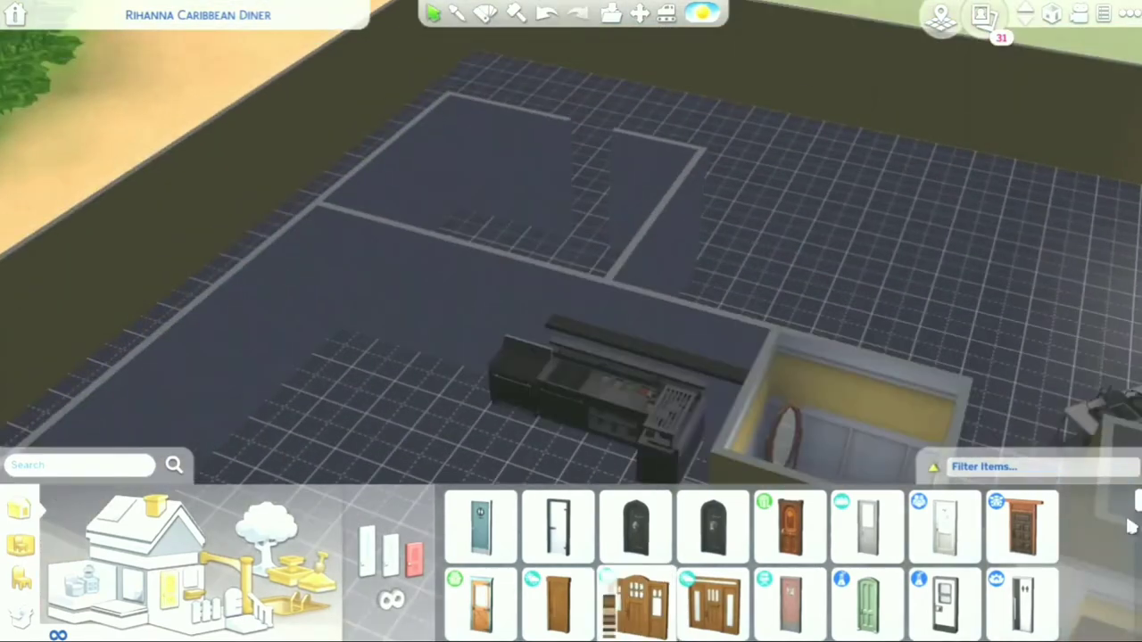
pyautogui.moveTo(1133, 526); pyautogui.dragTo(1134, 611)
pyautogui.click(1021, 560)
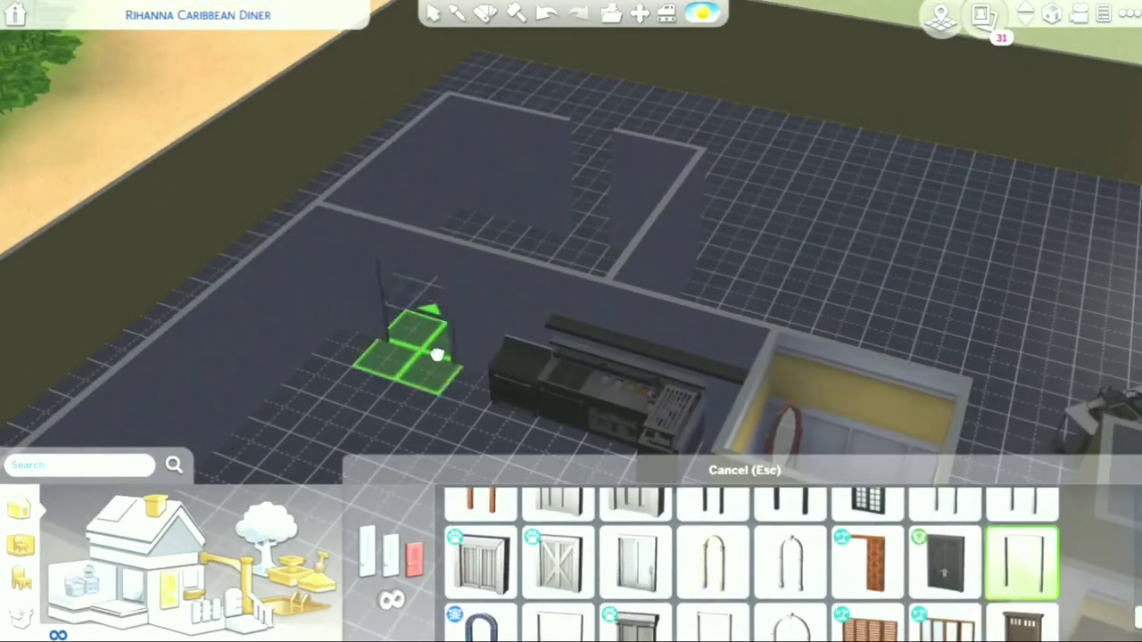
pyautogui.press('Escape')
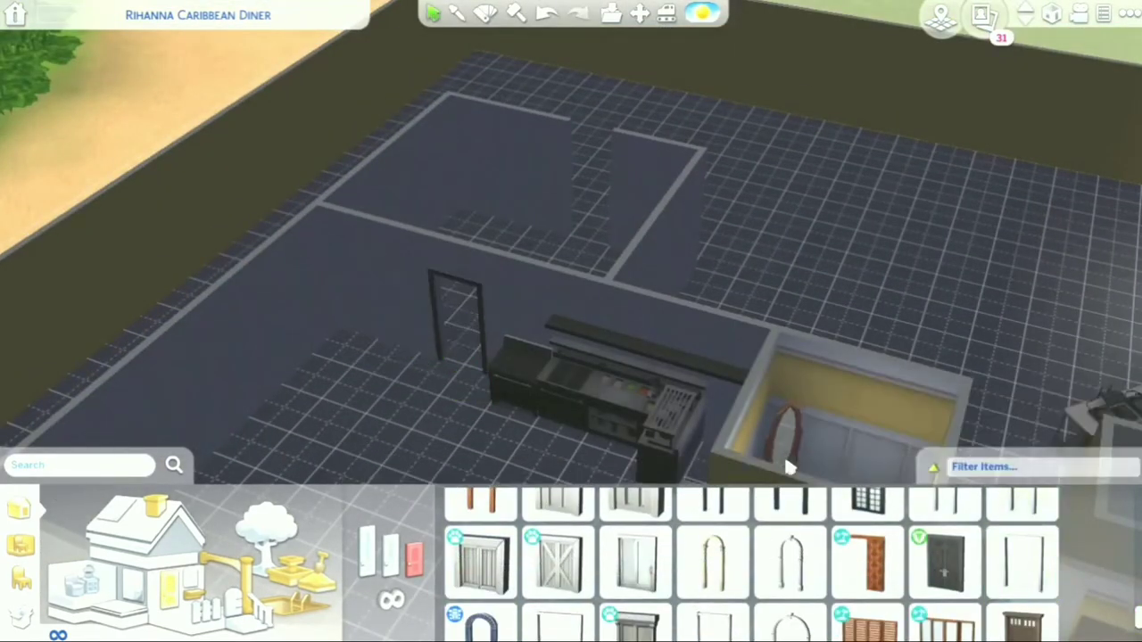
# Step: Delete the two interior walls
pyautogui.press('a')
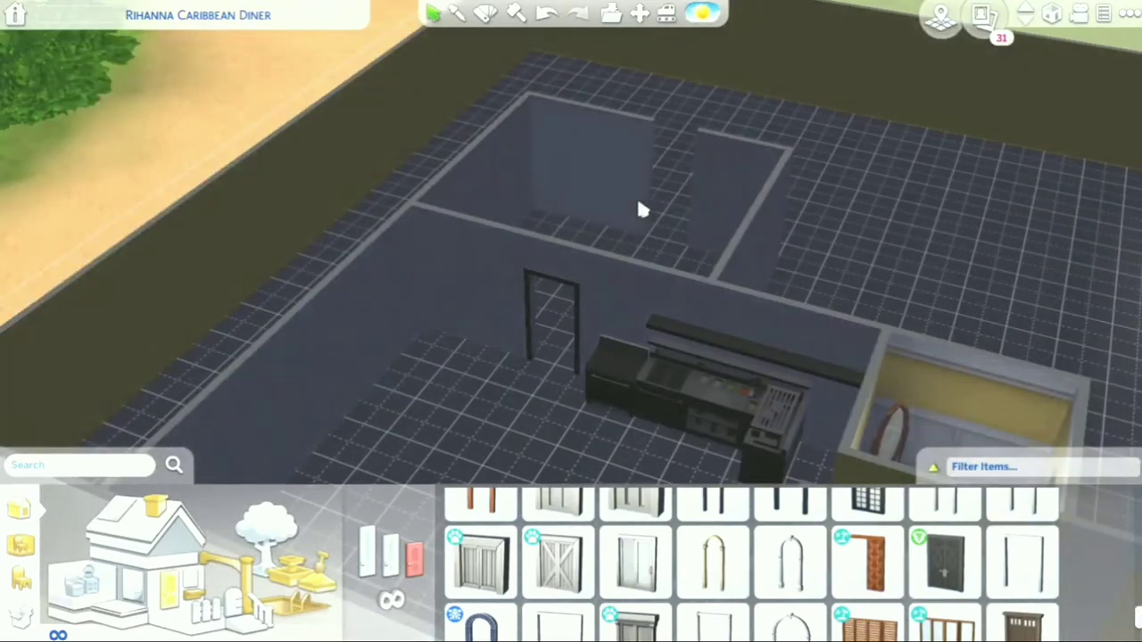
pyautogui.click(640, 207)
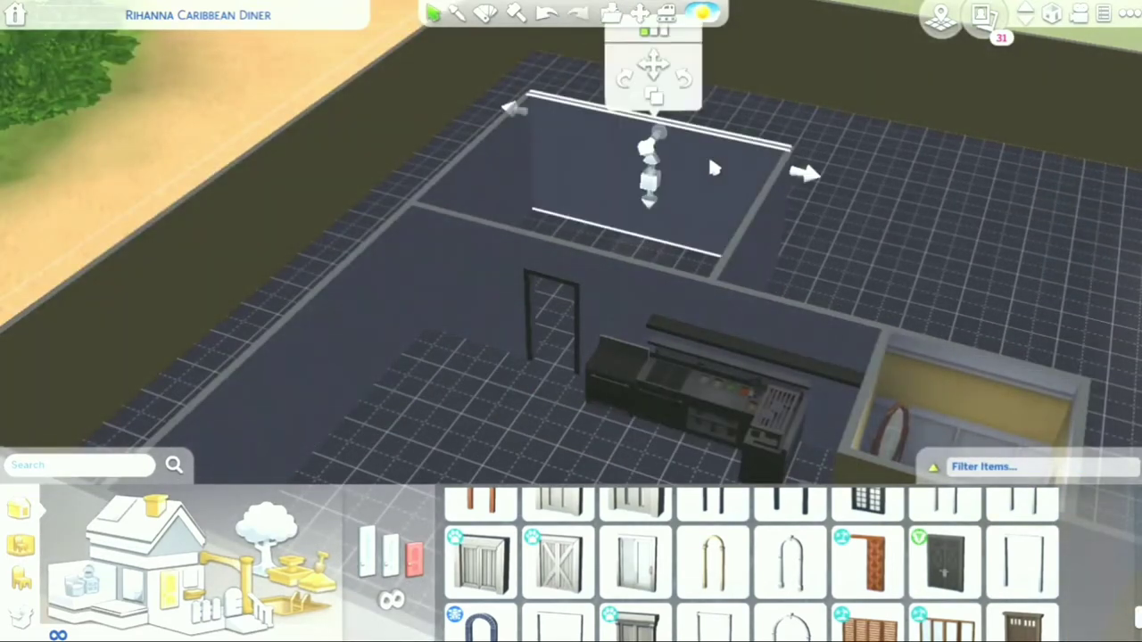
pyautogui.press('Delete')
# Step: Install the Montane Slatted double doors into the back room wall
pyautogui.scroll(-10, 949, 516)
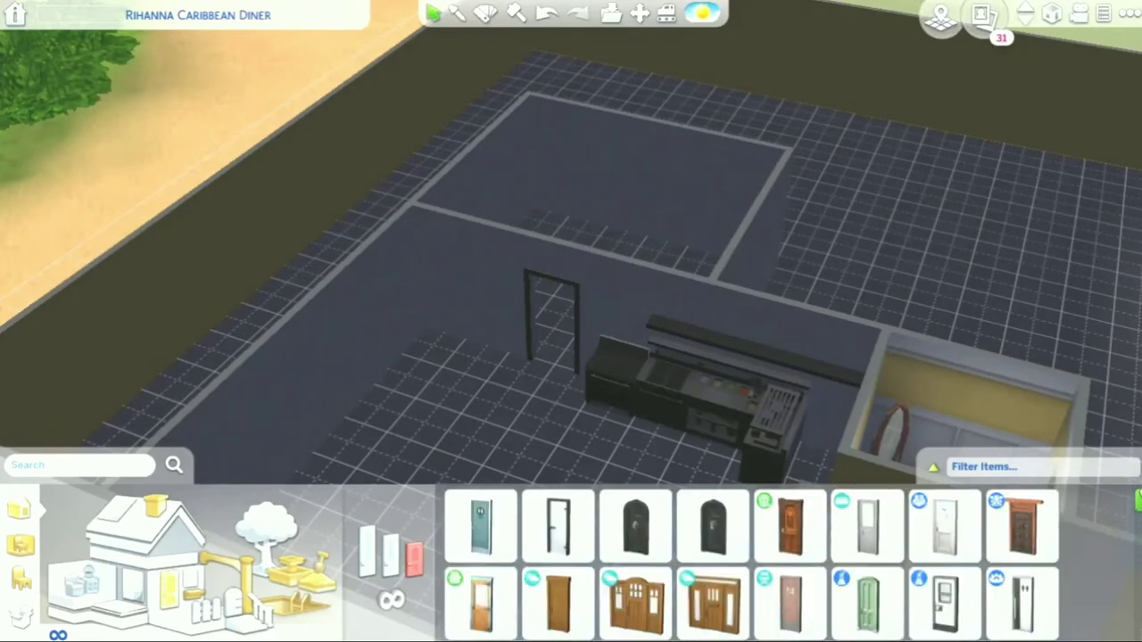
pyautogui.click(1023, 567)
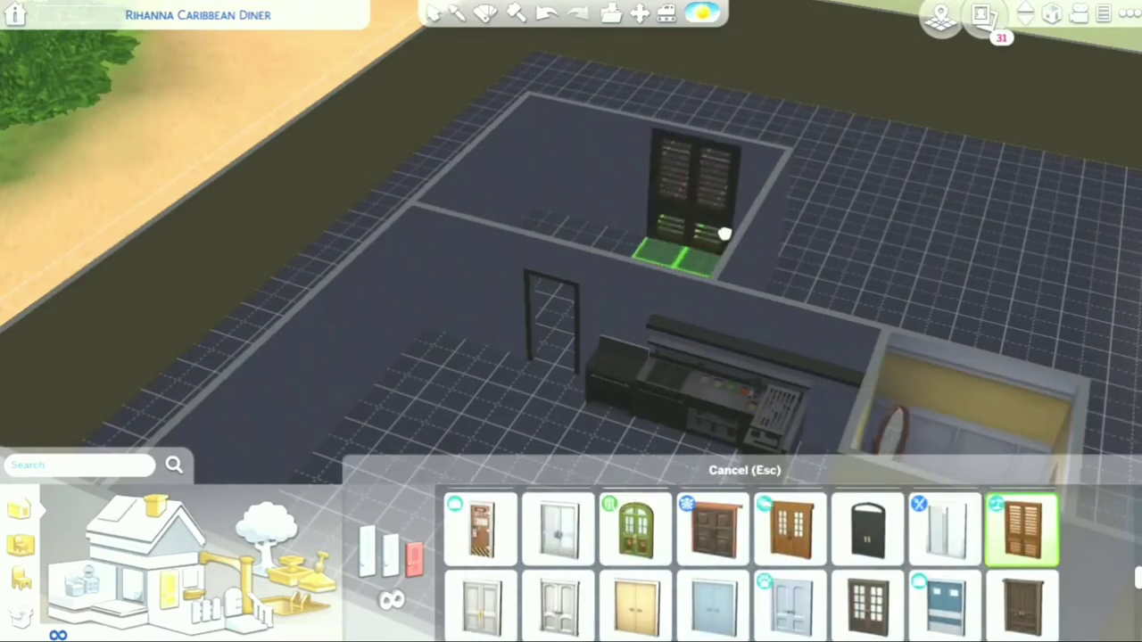
pyautogui.click(705, 226)
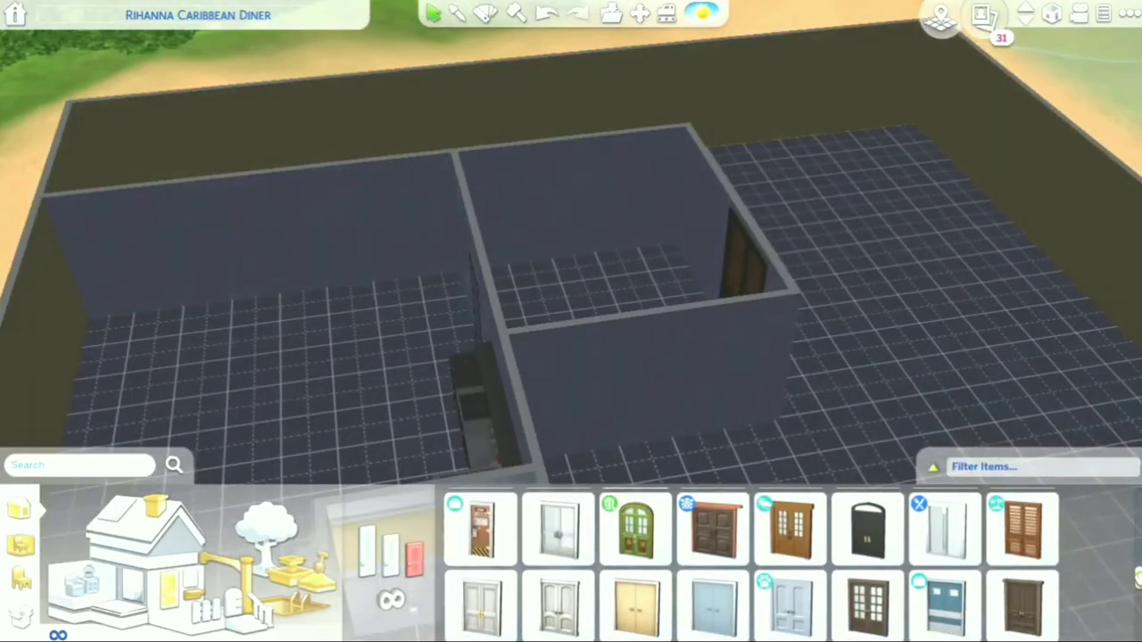
pyautogui.scroll(3, 945, 561)
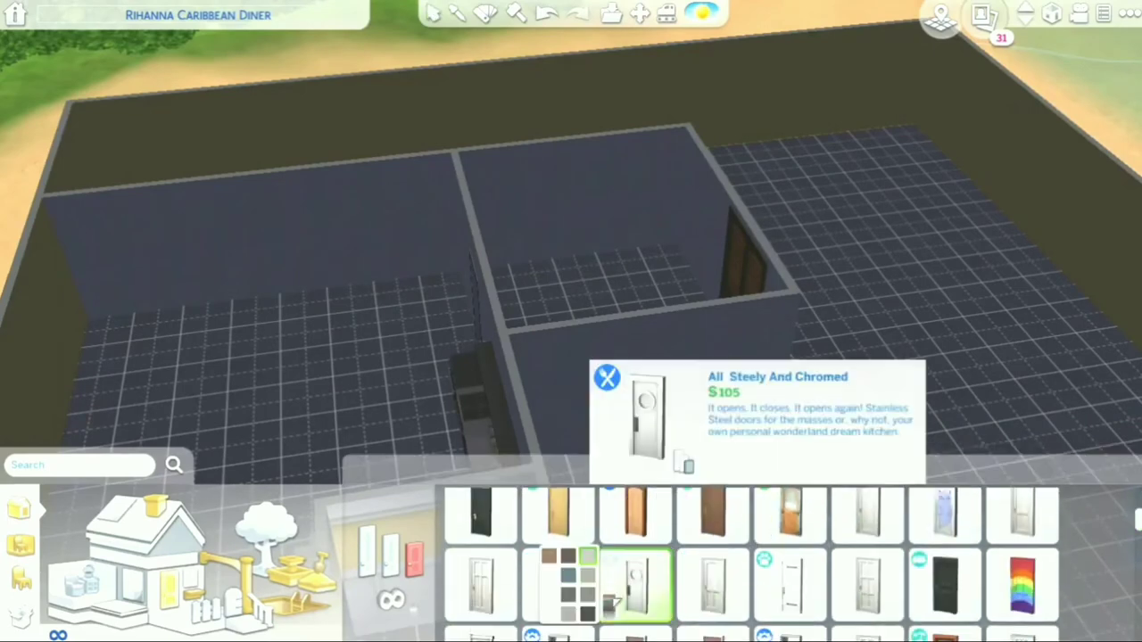
pyautogui.click(635, 580)
pyautogui.press('Escape')
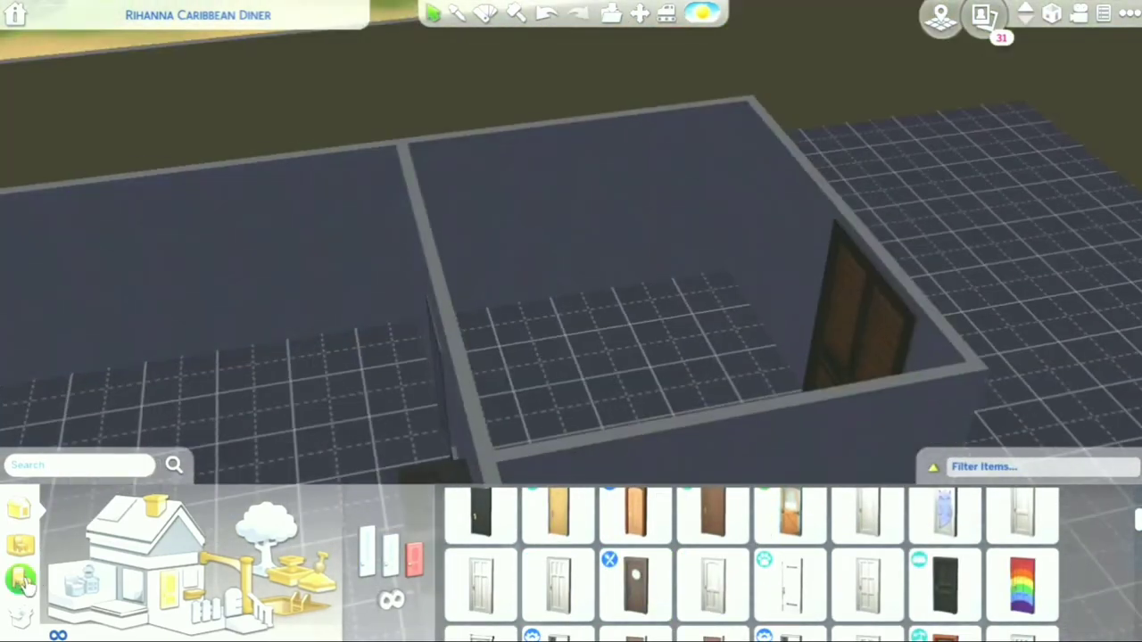
# Step: Show the refrigerator choices under Appliances in the catalog
pyautogui.click(25, 581)
pyautogui.click(161, 503)
pyautogui.click(89, 439)
pyautogui.click(73, 575)
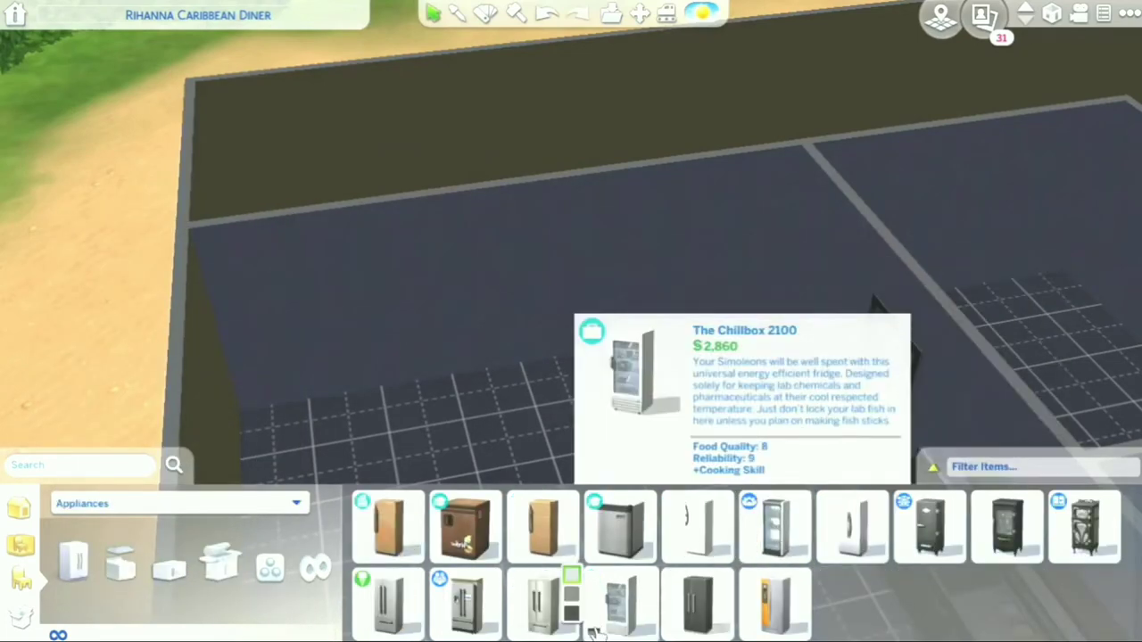
# Step: Line the back wall with a Chillbox 2100 fridge and Doc Sweet's Luke-Warm Tonic Dispensers
pyautogui.click(593, 624)
pyautogui.click(369, 353)
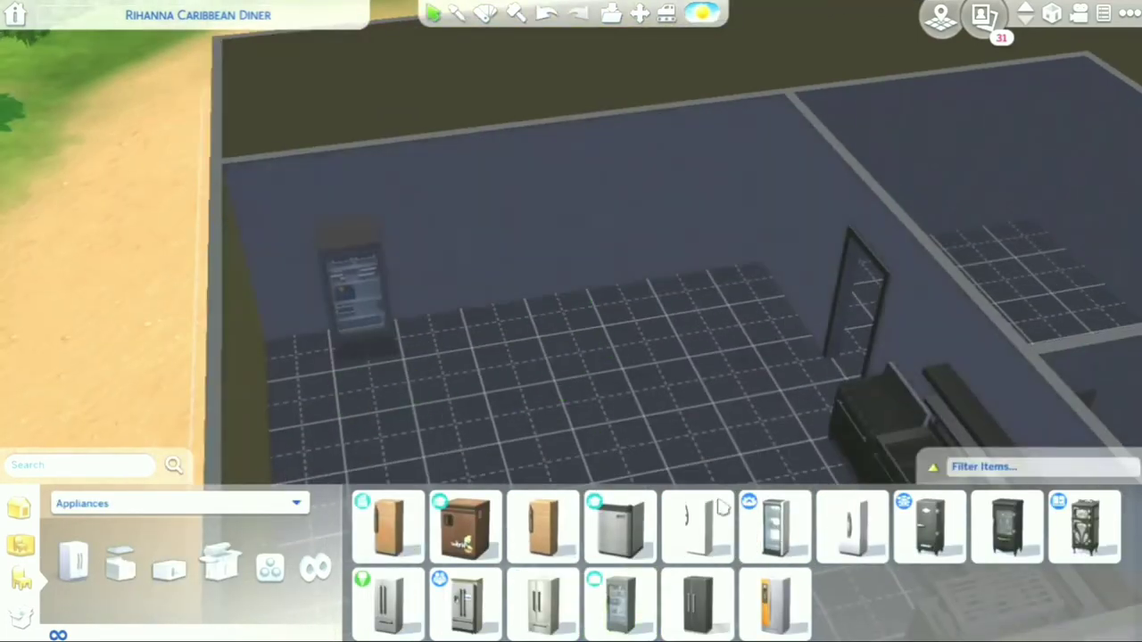
pyautogui.click(752, 530)
pyautogui.click(437, 331)
pyautogui.click(752, 530)
pyautogui.click(502, 324)
pyautogui.click(758, 534)
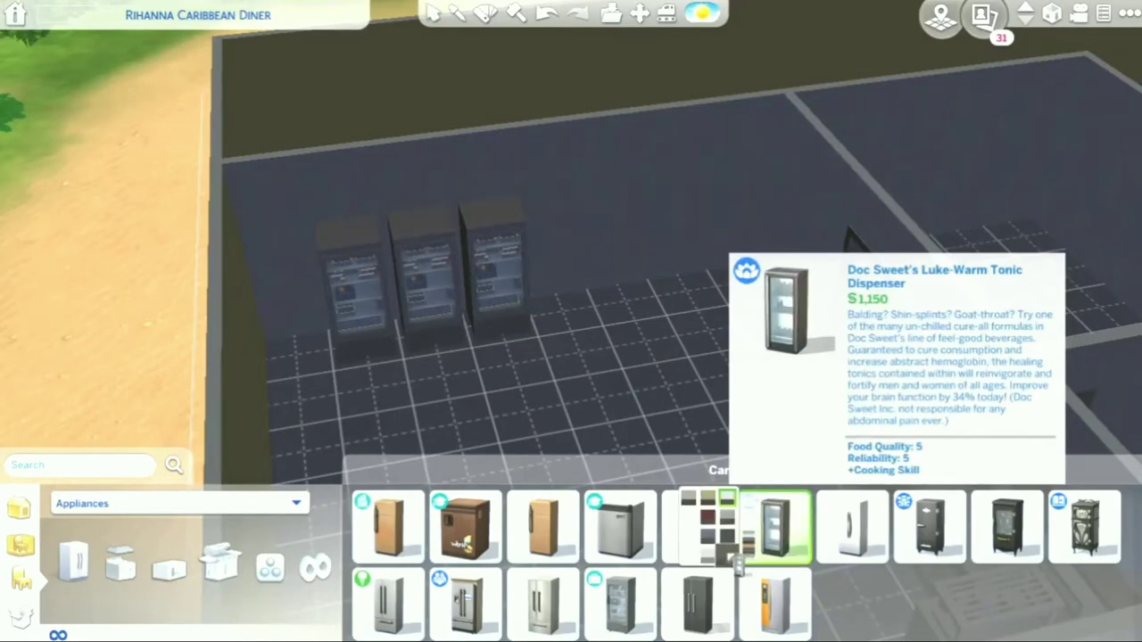
pyautogui.click(554, 297)
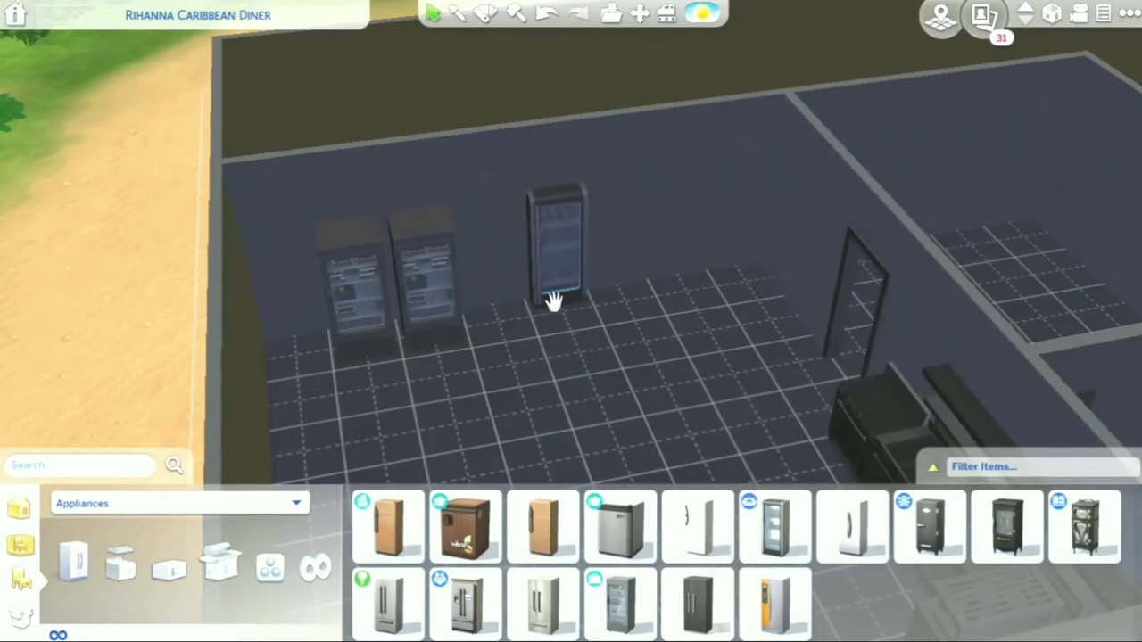
# Step: Place a tall warming rack from Misc appliances beside the dispensers
pyautogui.click(276, 570)
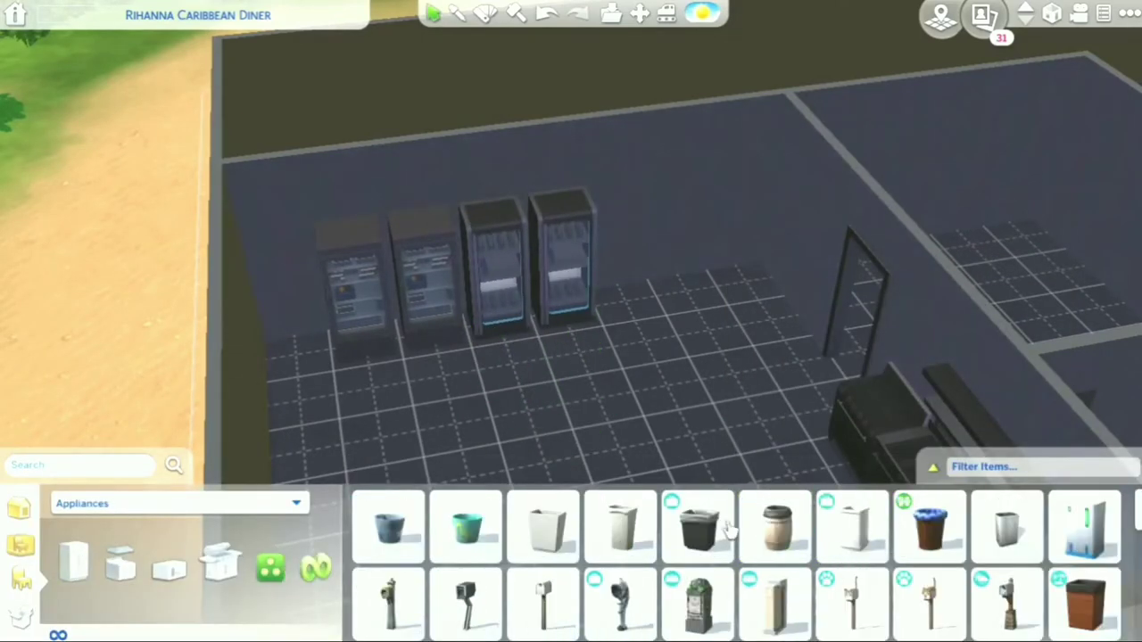
pyautogui.scroll(-5, 1135, 522)
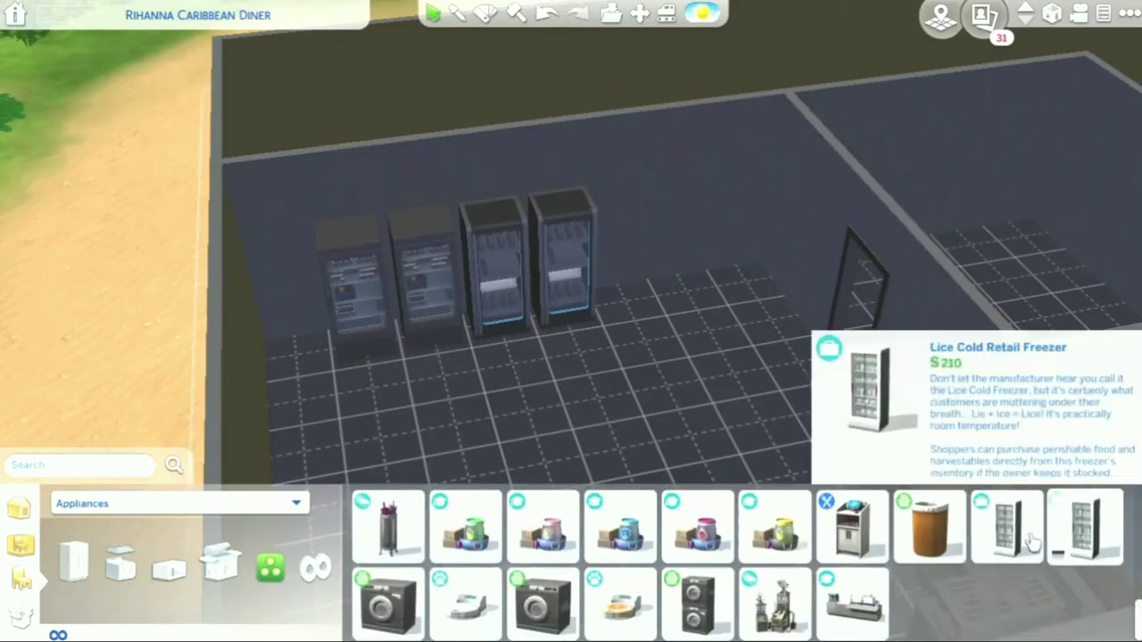
pyautogui.click(967, 545)
pyautogui.click(631, 310)
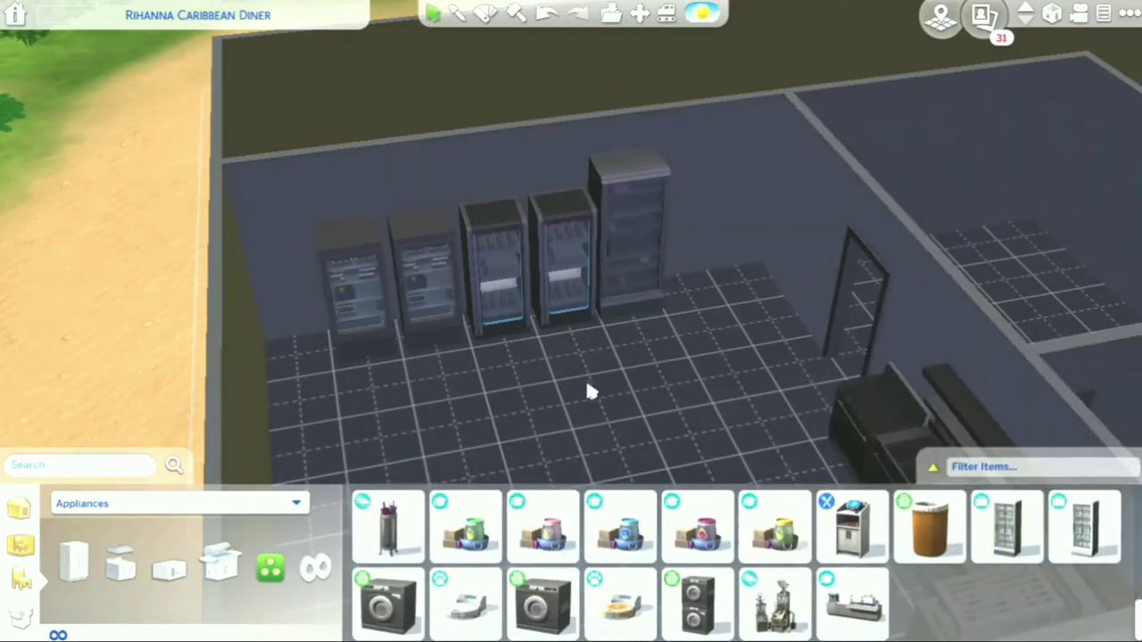
# Step: Place a small DIY sink beside the fridges
pyautogui.click(156, 504)
pyautogui.click(106, 294)
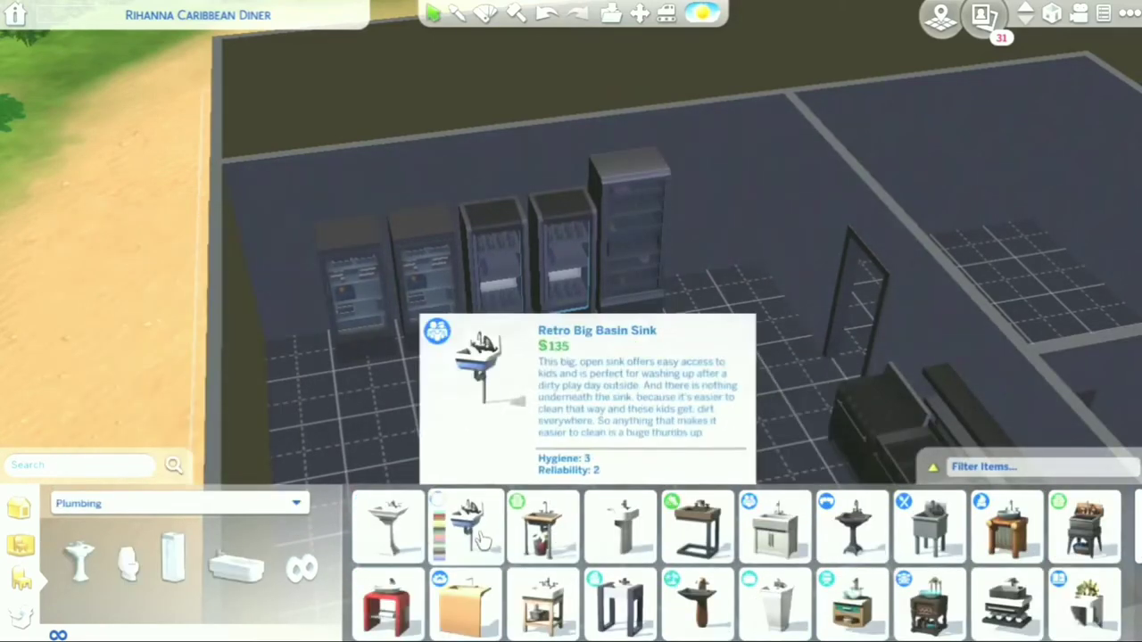
pyautogui.click(542, 527)
pyautogui.click(696, 295)
pyautogui.click(294, 505)
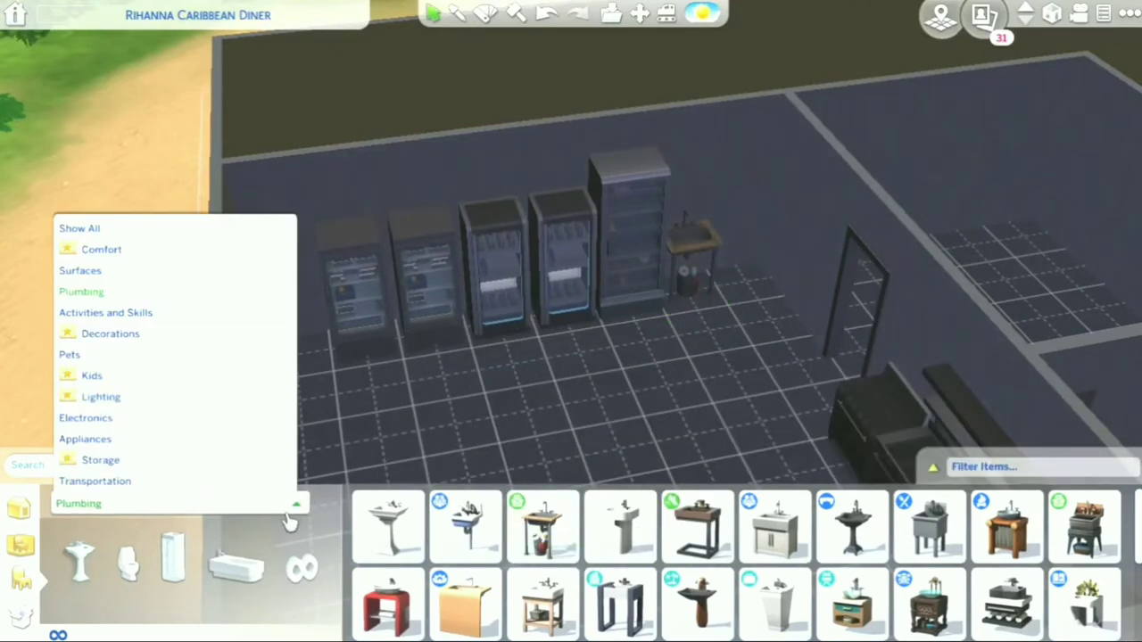
pyautogui.click(89, 270)
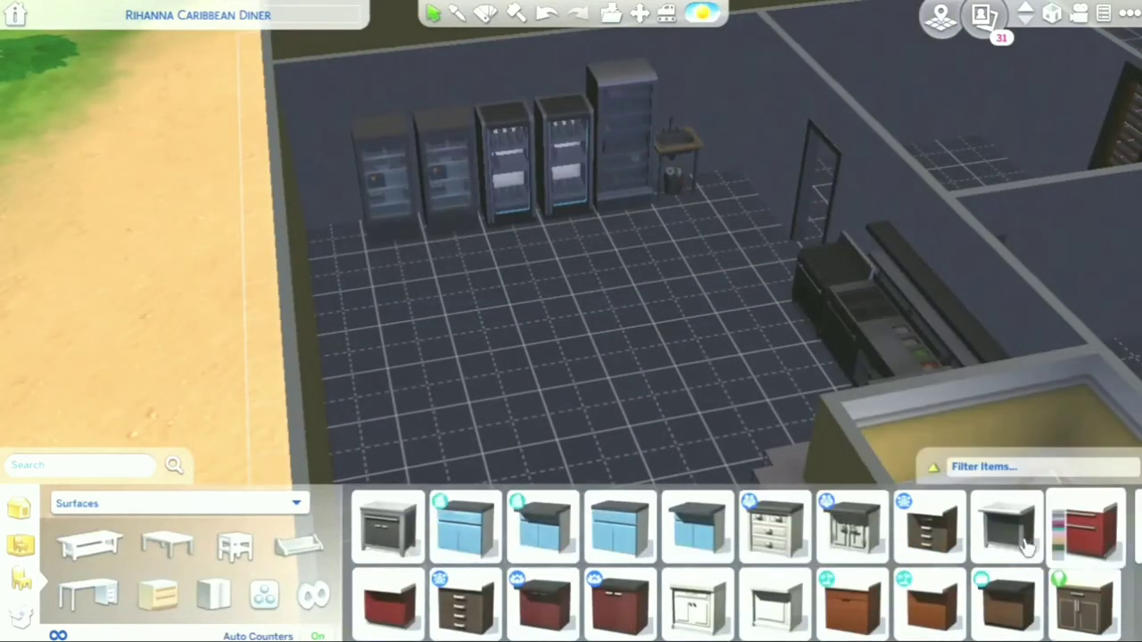
# Step: Place a Corporate Chic counter and a Wheeled Trash Bin beside it, then reposition the counter
pyautogui.click(1006, 526)
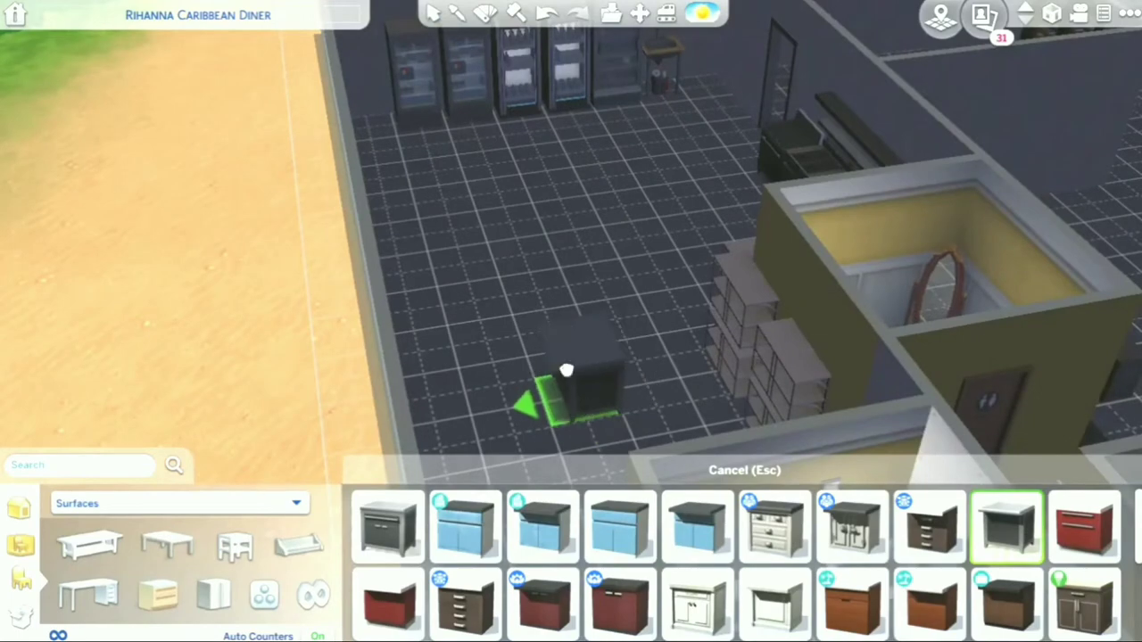
pyautogui.click(557, 344)
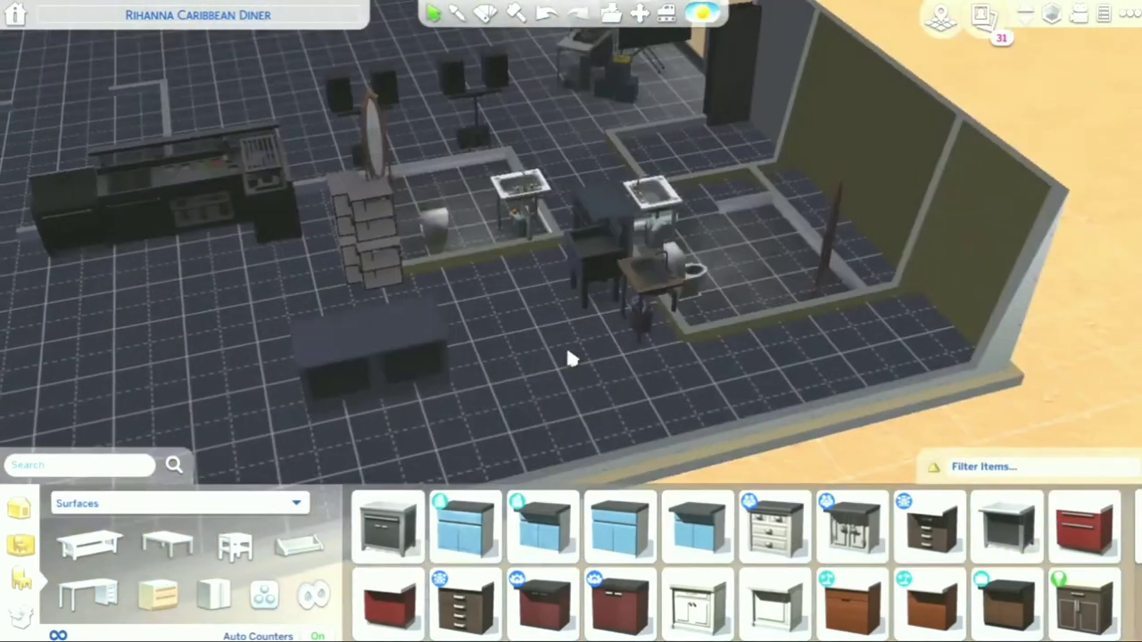
pyautogui.click(257, 503)
pyautogui.click(85, 439)
pyautogui.click(270, 567)
pyautogui.scroll(-2, 704, 571)
pyautogui.click(711, 578)
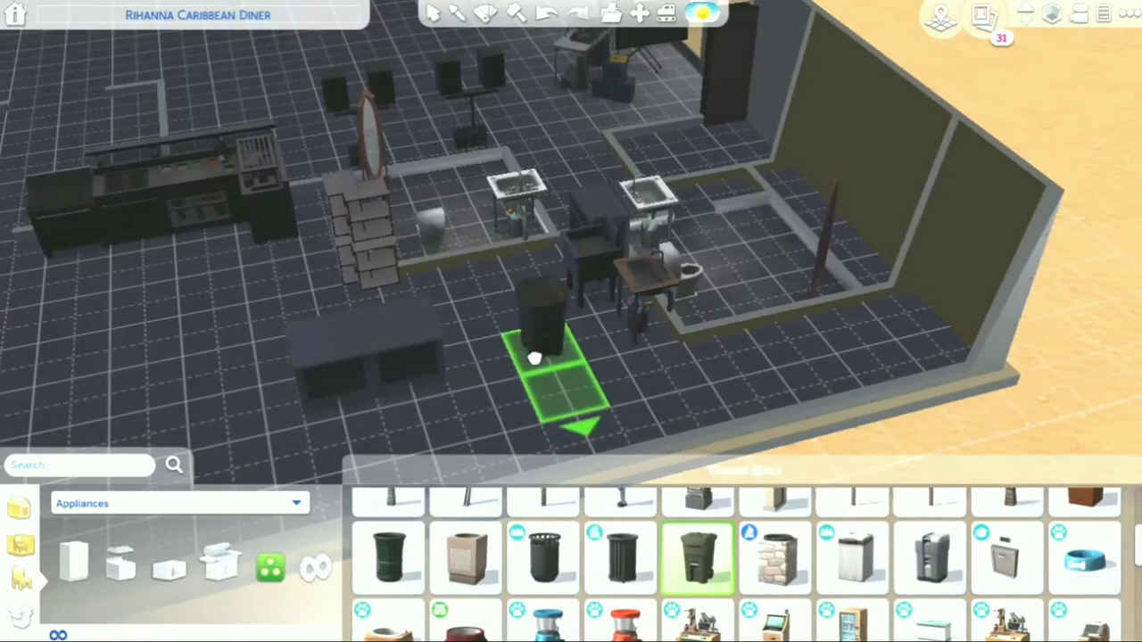
pyautogui.click(533, 357)
pyautogui.click(420, 351)
pyautogui.click(339, 377)
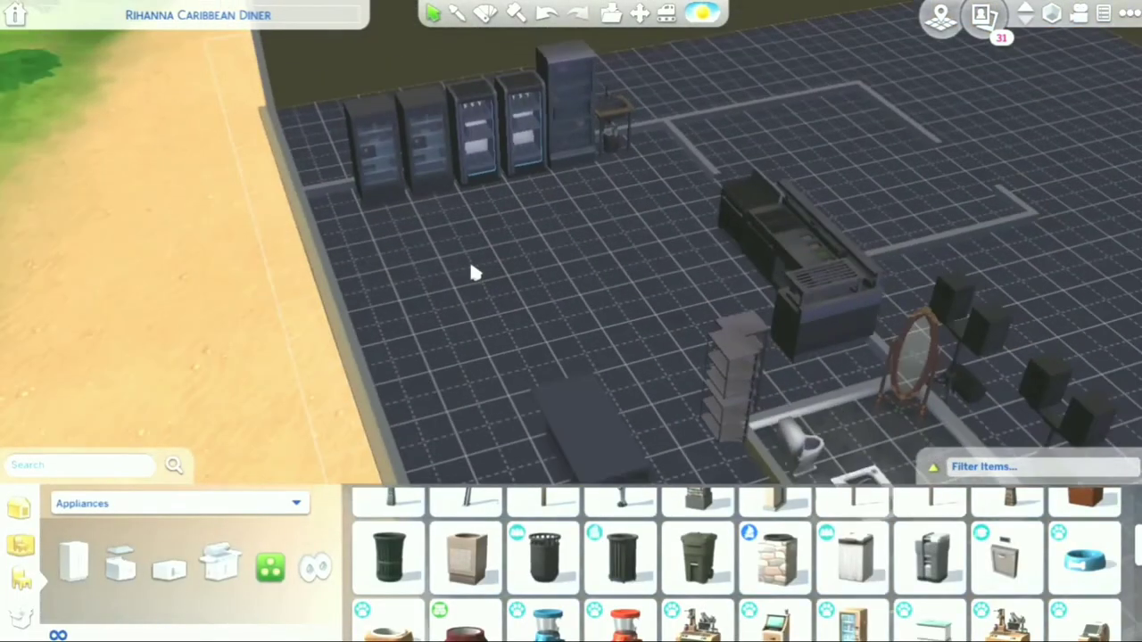
# Step: Shift the kitchen room down and to the right
pyautogui.click(478, 85)
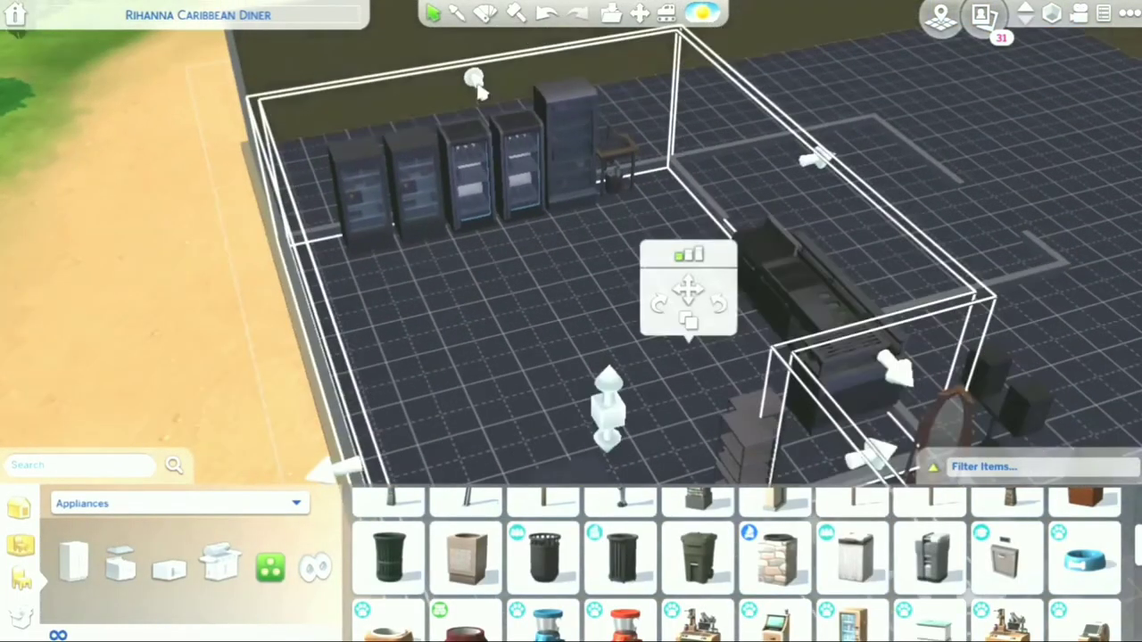
pyautogui.press('Escape')
pyautogui.moveTo(575, 191); pyautogui.dragTo(597, 249)
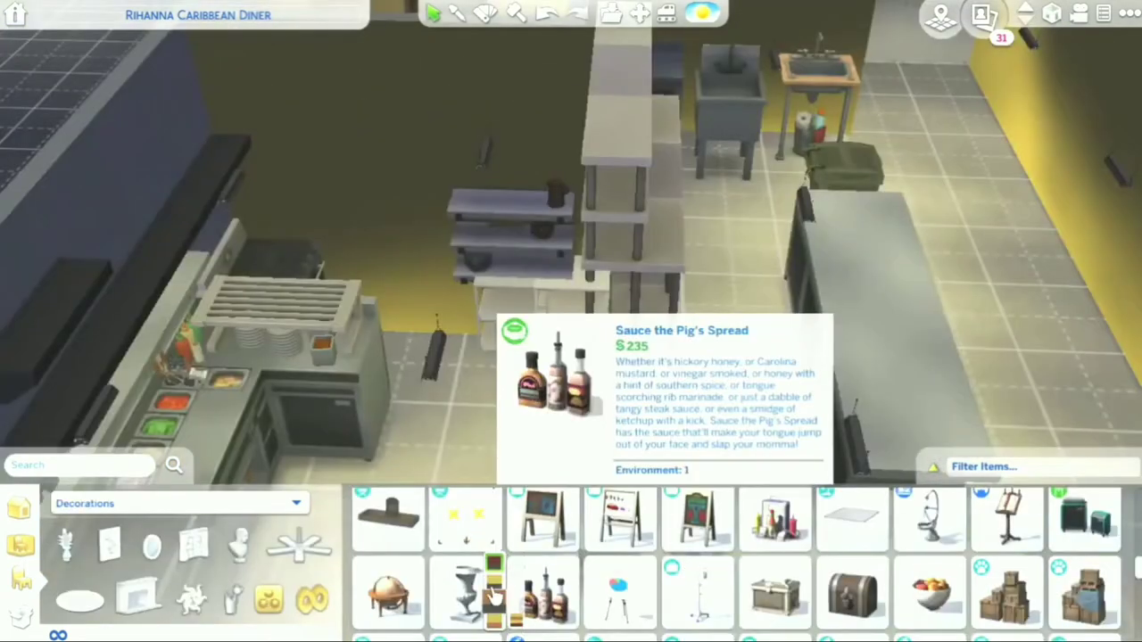
# Step: Set Sauce the Pig's Spread bottles on the counter and hang a towel above the kitchen sink
pyautogui.click(544, 593)
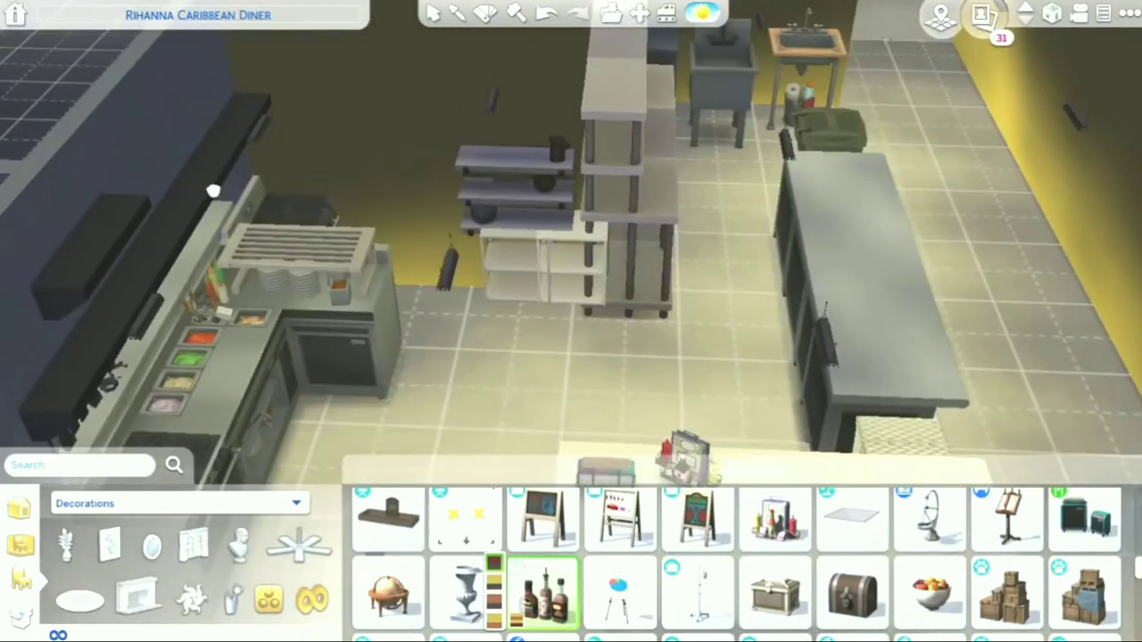
pyautogui.click(883, 355)
pyautogui.write('towel')
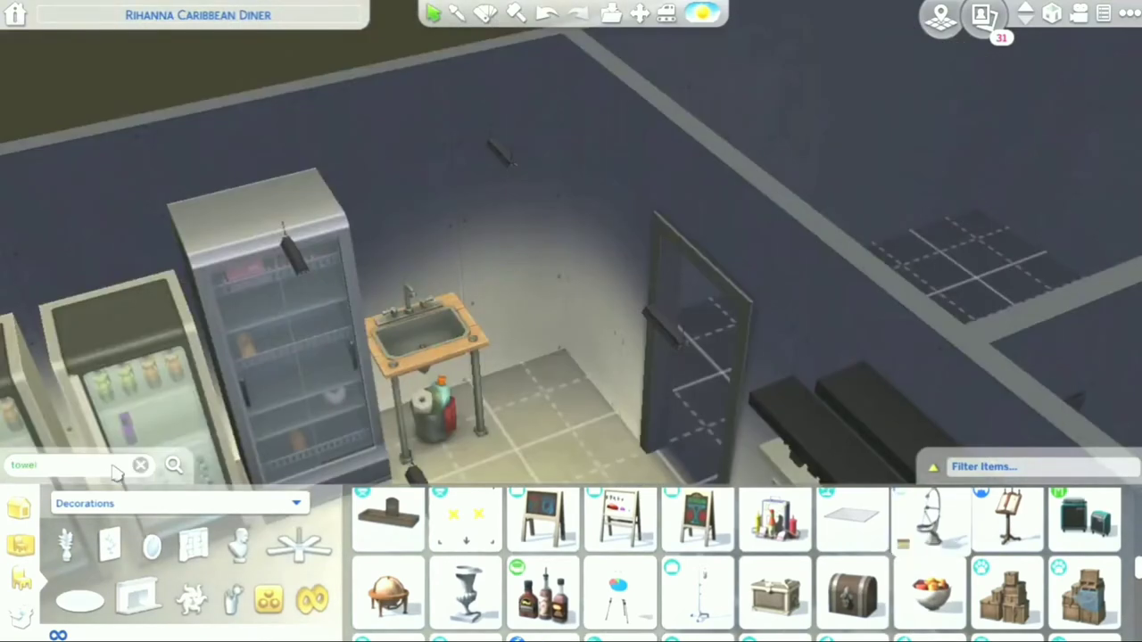
pyautogui.press('Return')
pyautogui.click(465, 526)
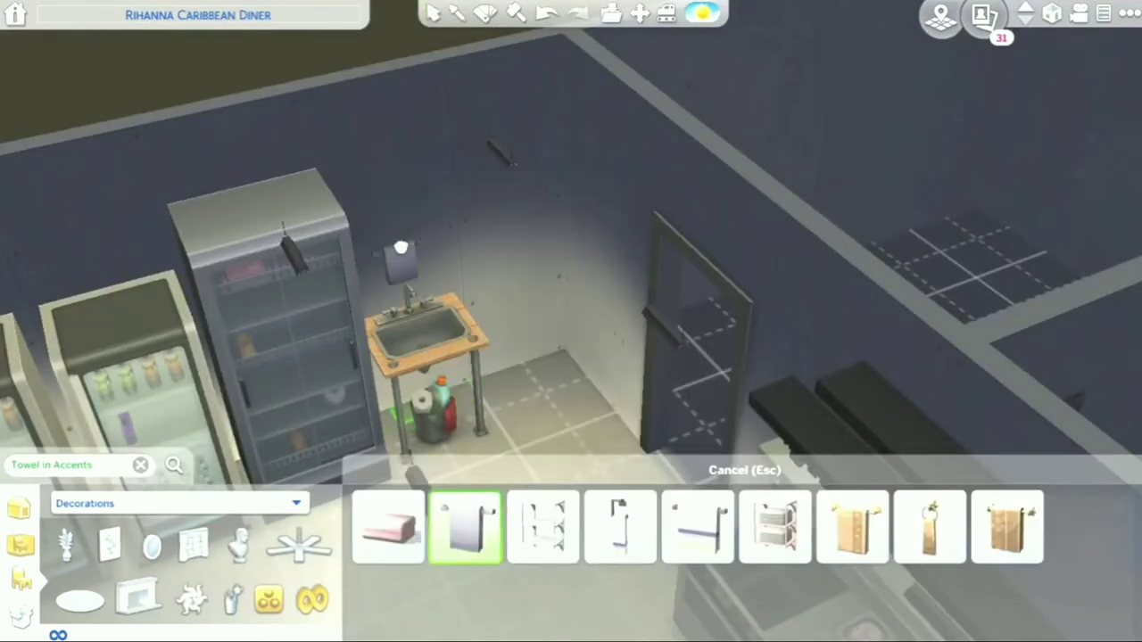
pyautogui.click(403, 252)
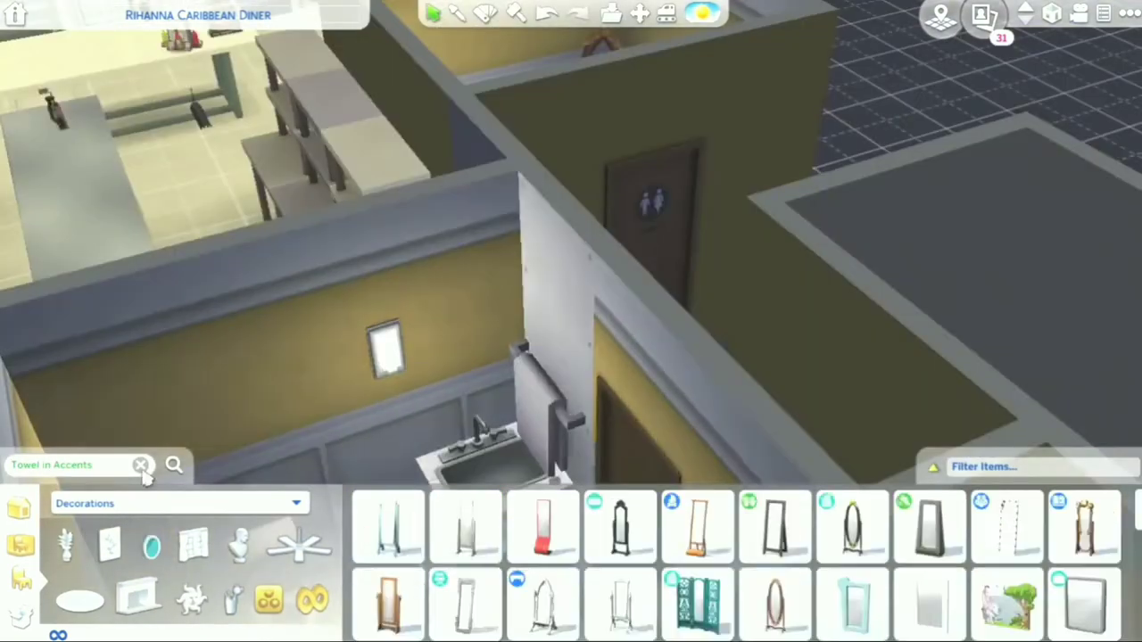
# Step: Hang the round Mirror, Mirror above the restroom sink
pyautogui.scroll(-1, 1135, 516)
pyautogui.click(696, 590)
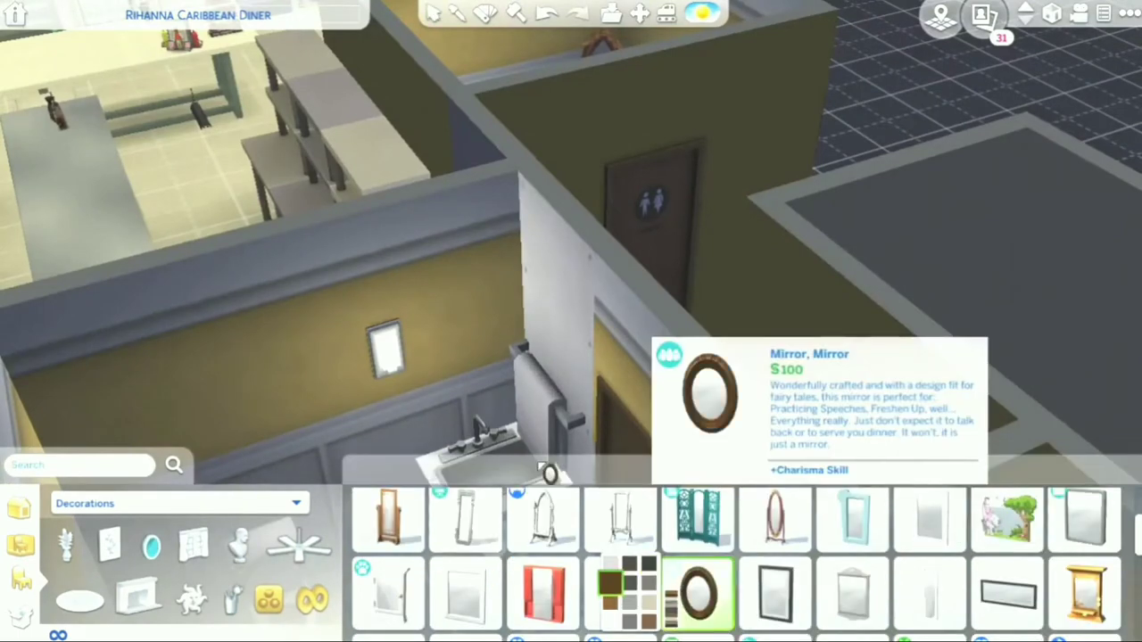
pyautogui.click(447, 357)
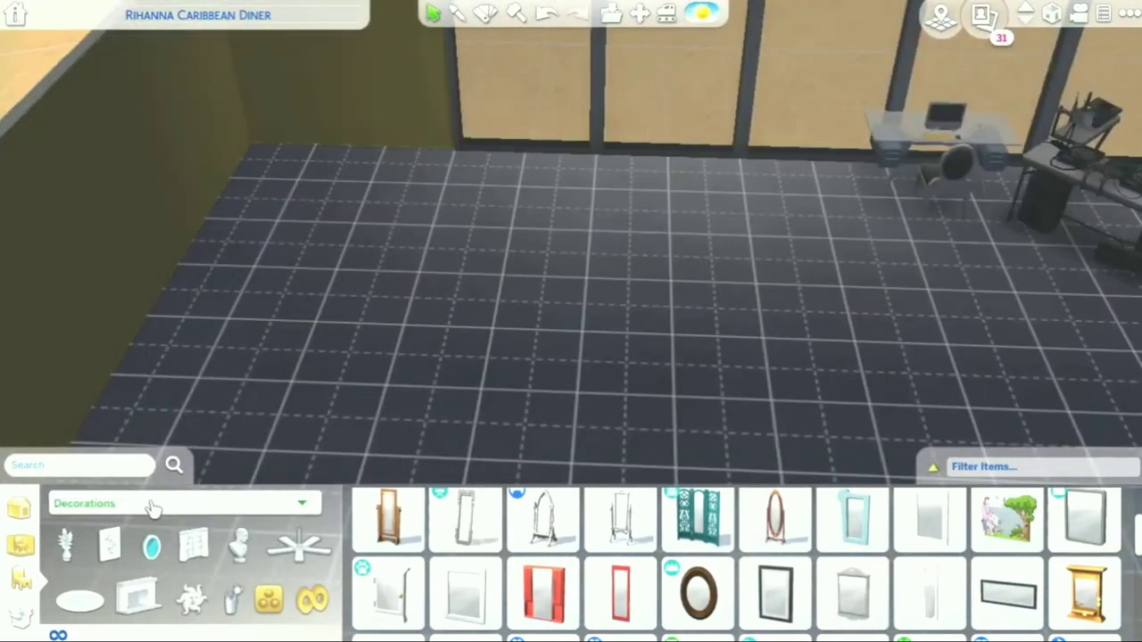
# Step: Choose a blue booth from Comfort dining seating and place one against the back wall
pyautogui.click(153, 505)
pyautogui.click(166, 253)
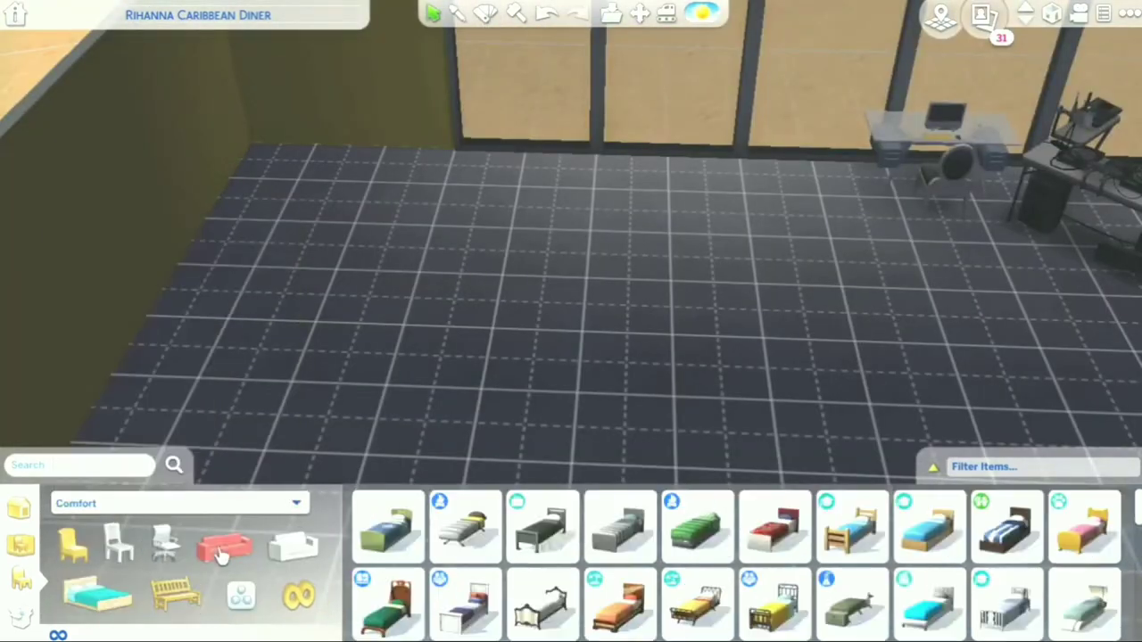
pyautogui.click(119, 544)
pyautogui.scroll(-3, 931, 535)
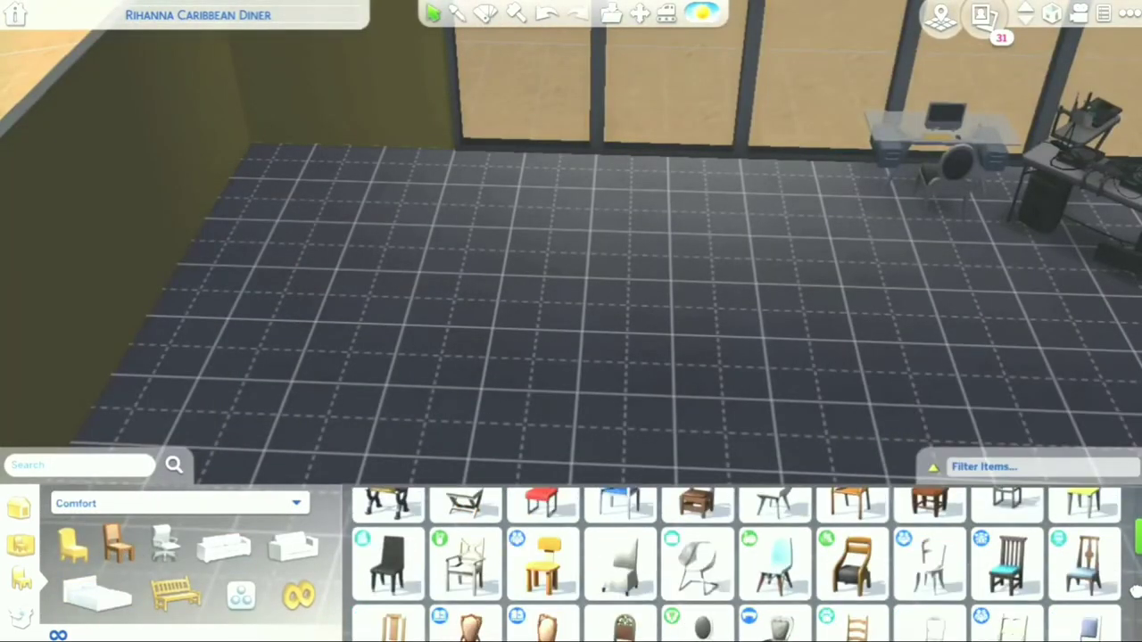
pyautogui.scroll(-2, 1006, 580)
pyautogui.moveTo(361, 625)
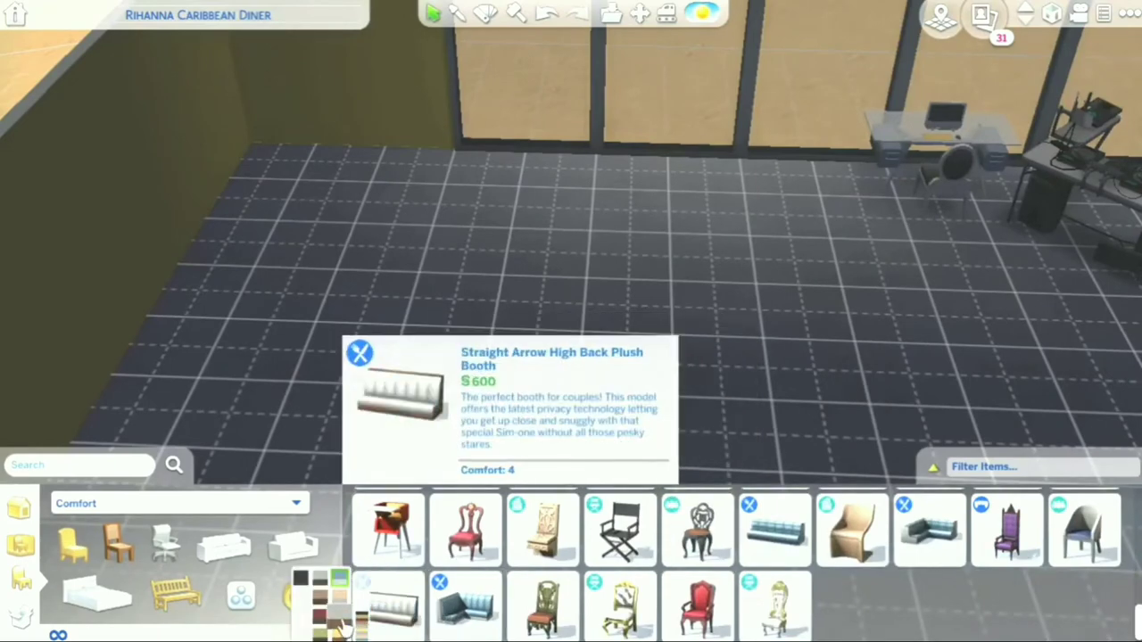
pyautogui.click(396, 606)
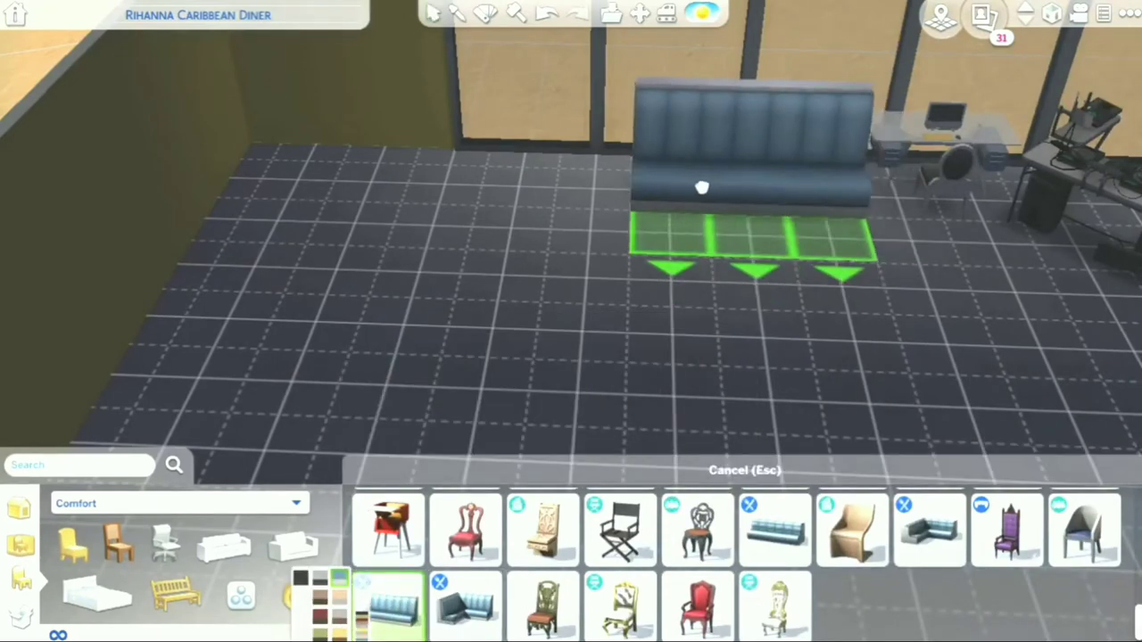
pyautogui.click(774, 531)
pyautogui.click(709, 182)
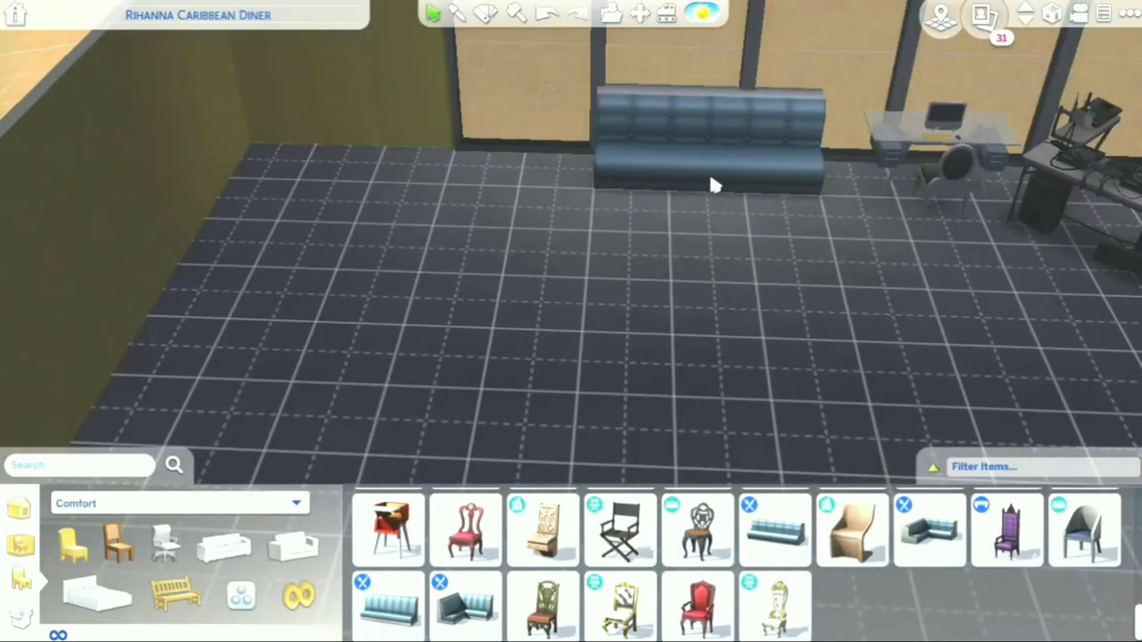
# Step: Place more blue booths along the window, turning one to sit back-to-back
pyautogui.press('e')
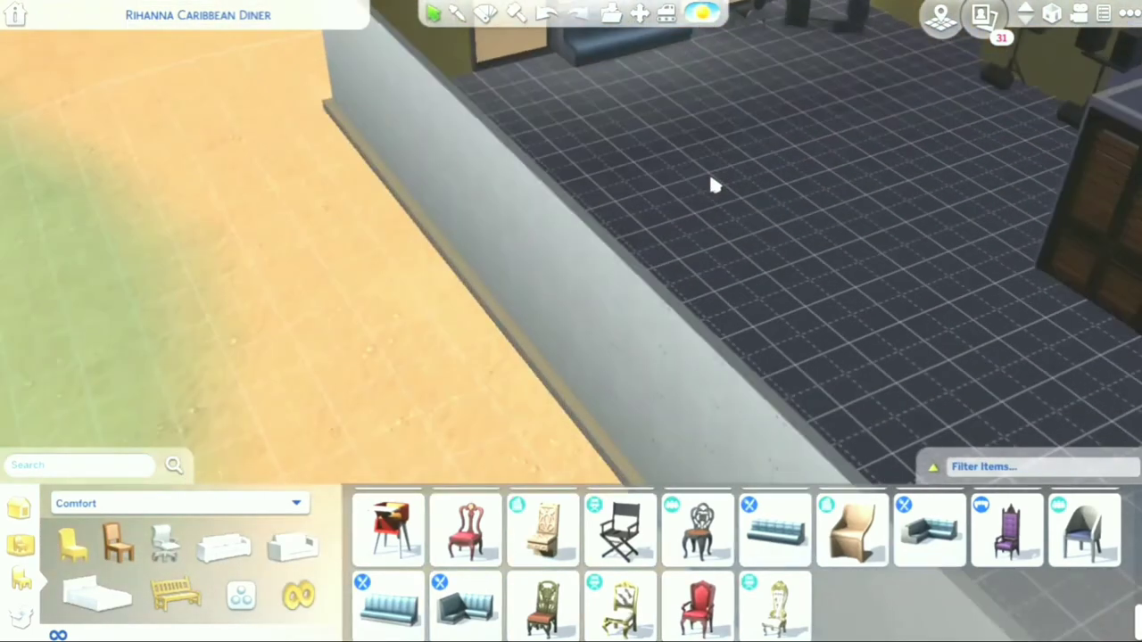
pyautogui.press('s')
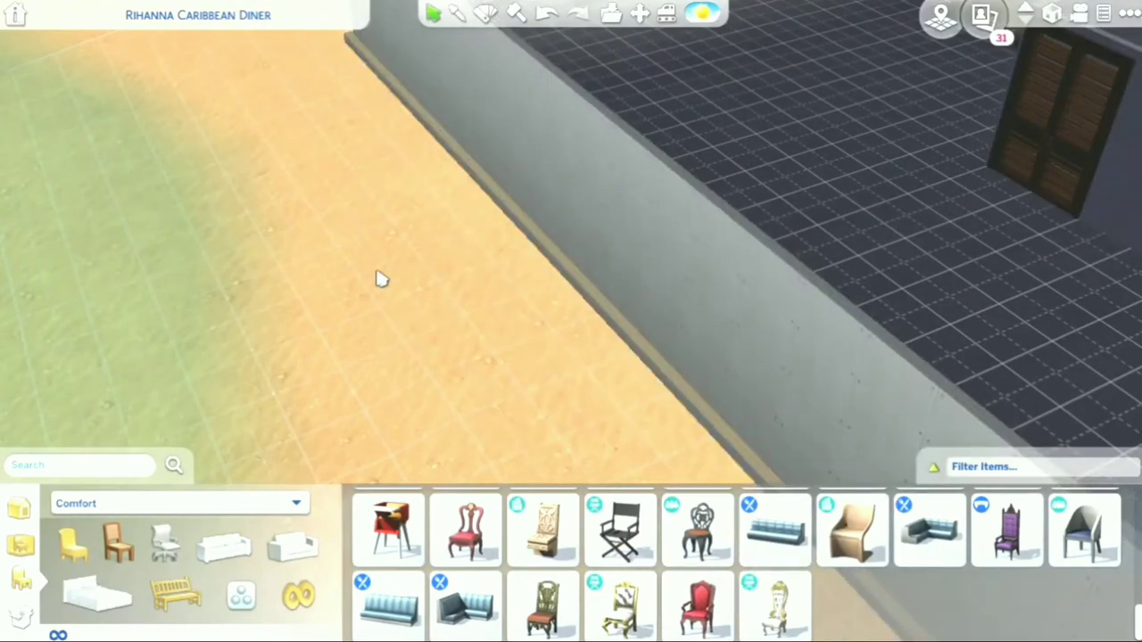
pyautogui.scroll(-3, 378, 279)
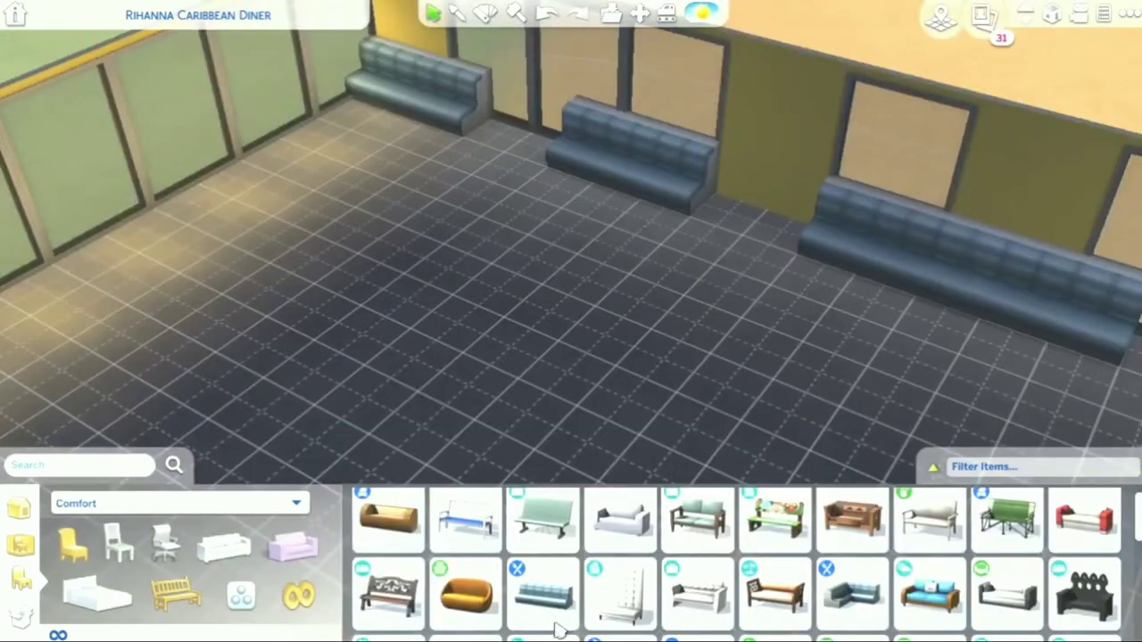
pyautogui.click(543, 593)
pyautogui.click(313, 161)
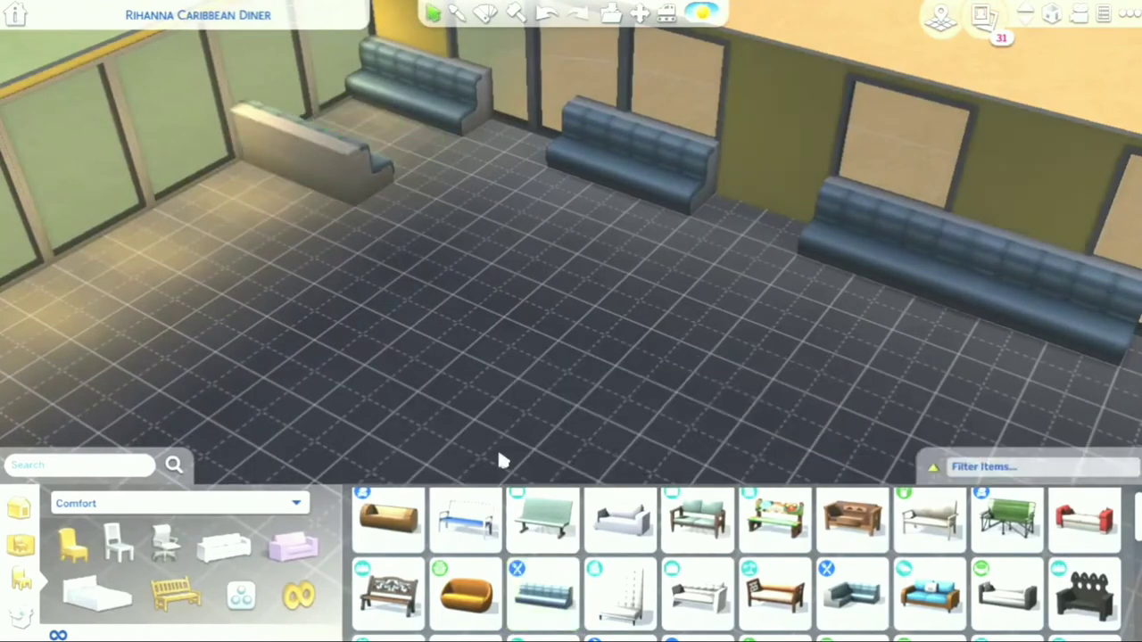
pyautogui.click(543, 593)
pyautogui.press('.')
pyautogui.press('.')
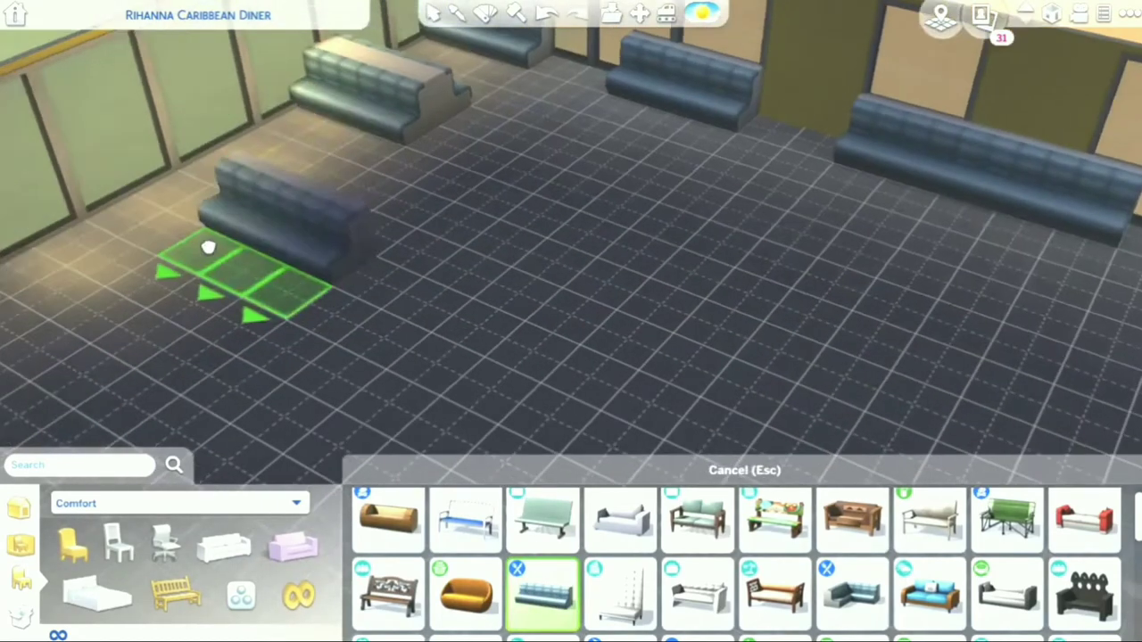
pyautogui.press('a')
pyautogui.click(228, 234)
pyautogui.click(179, 503)
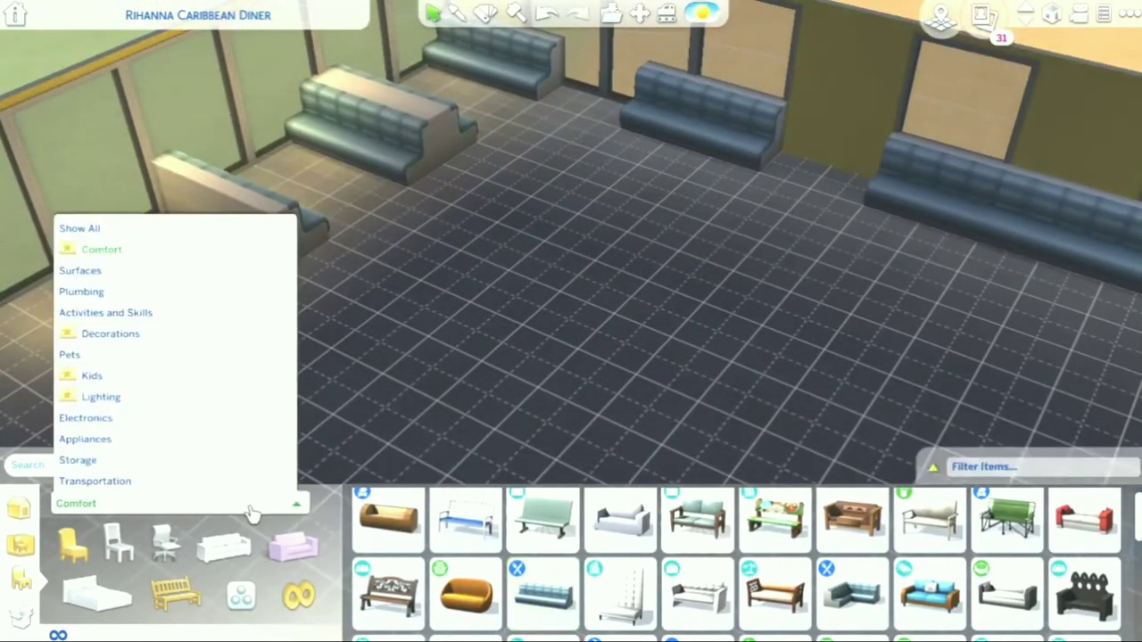
# Step: Place the long May Be Communal Table from Surfaces beside the top booths
pyautogui.click(163, 272)
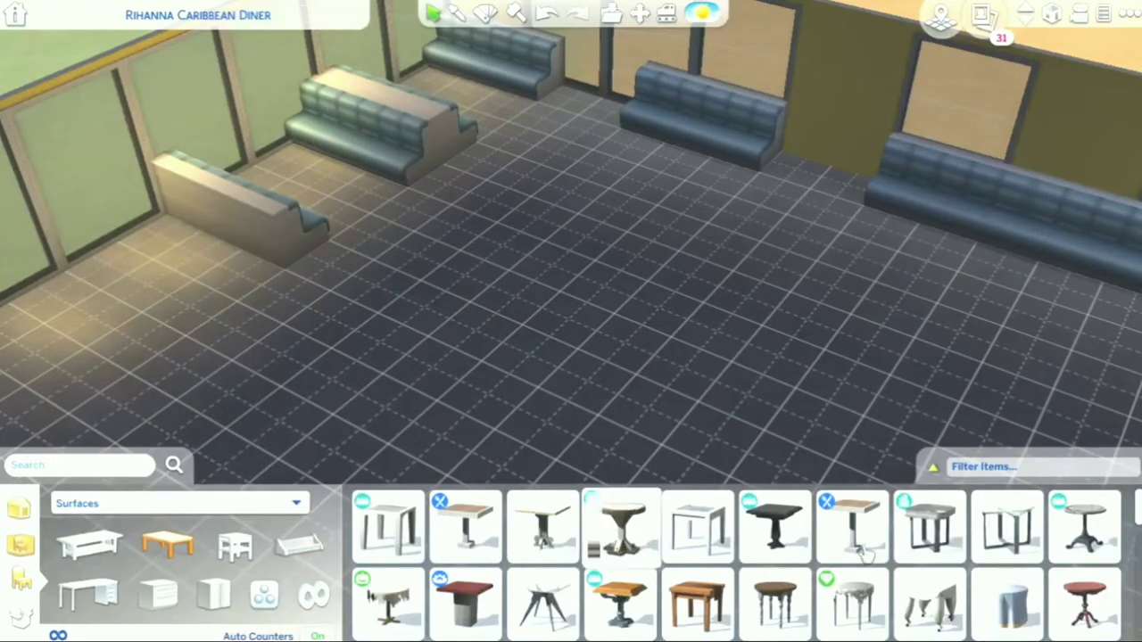
pyautogui.scroll(-5, 713, 562)
pyautogui.click(465, 557)
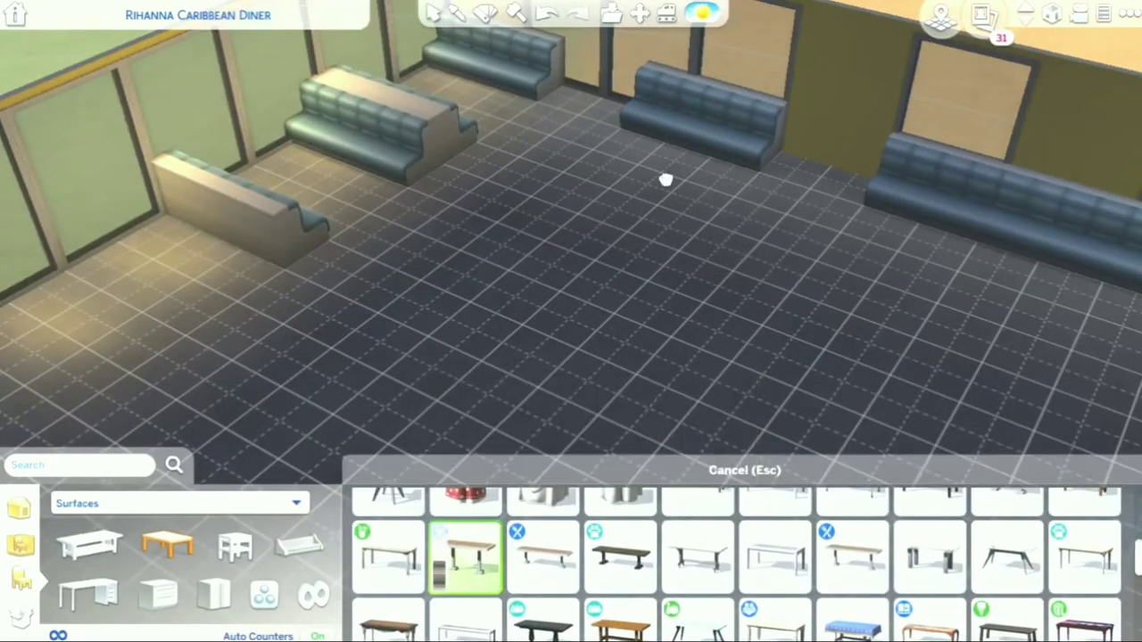
pyautogui.click(672, 167)
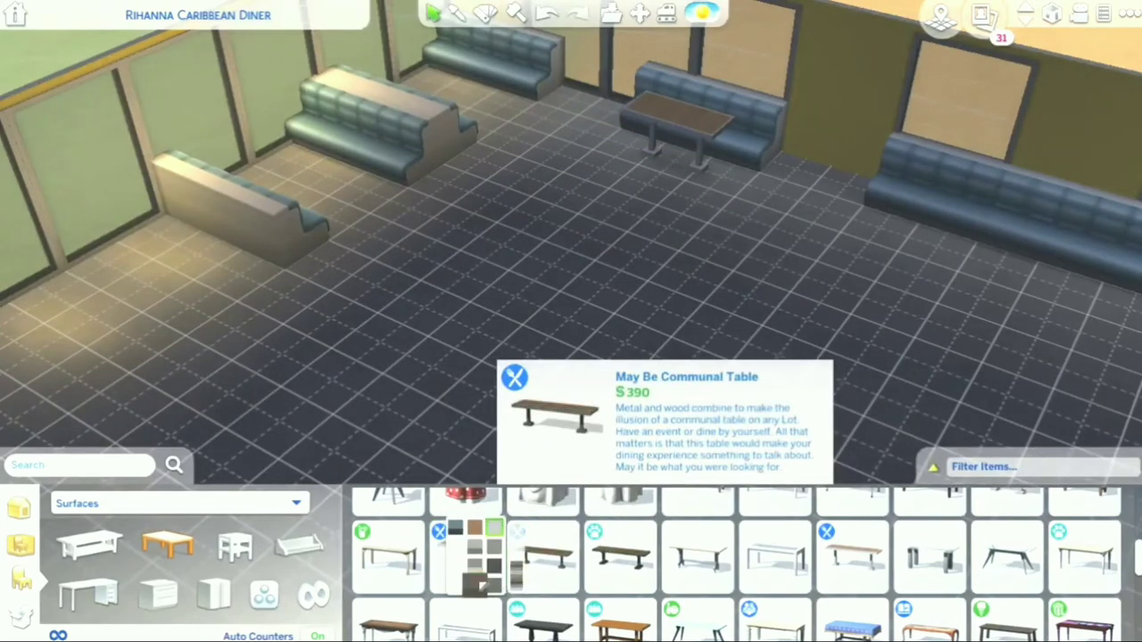
pyautogui.click(465, 557)
pyautogui.click(493, 125)
# Step: Reset the table by the top-right booths and shift the middle booth slightly right
pyautogui.press('.')
pyautogui.click(745, 152)
pyautogui.click(744, 152)
pyautogui.click(692, 187)
pyautogui.click(705, 179)
# Step: Place the black booth set from the seating catalog in the room, facing straight
pyautogui.click(179, 503)
pyautogui.click(134, 257)
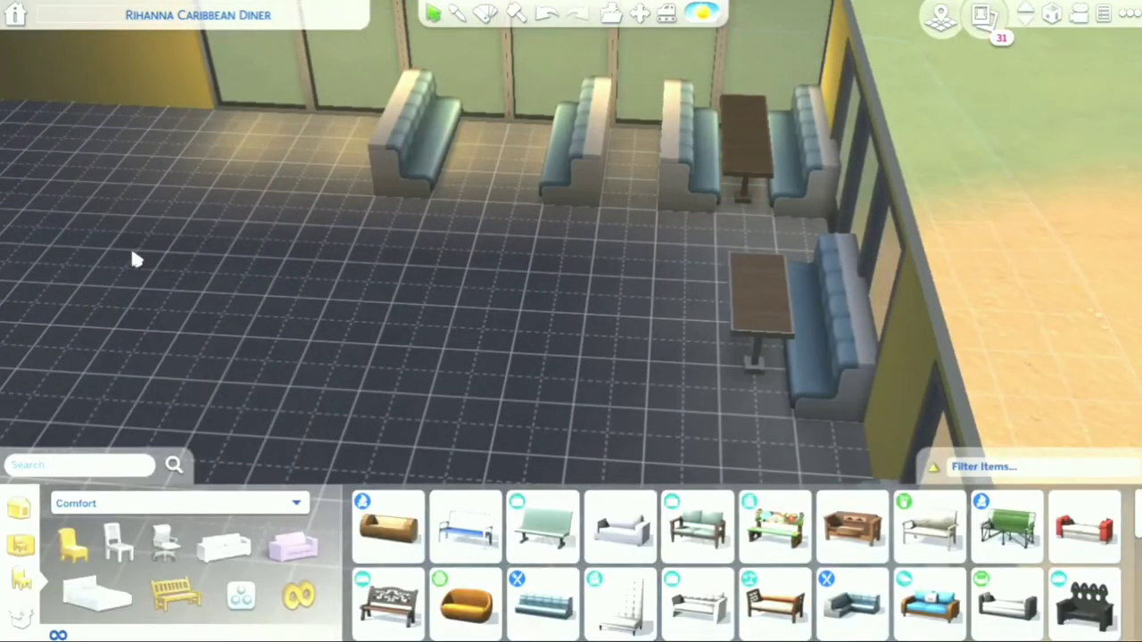
pyautogui.scroll(-5, 820, 562)
pyautogui.click(852, 584)
pyautogui.press('.')
pyautogui.press(',')
pyautogui.click(359, 342)
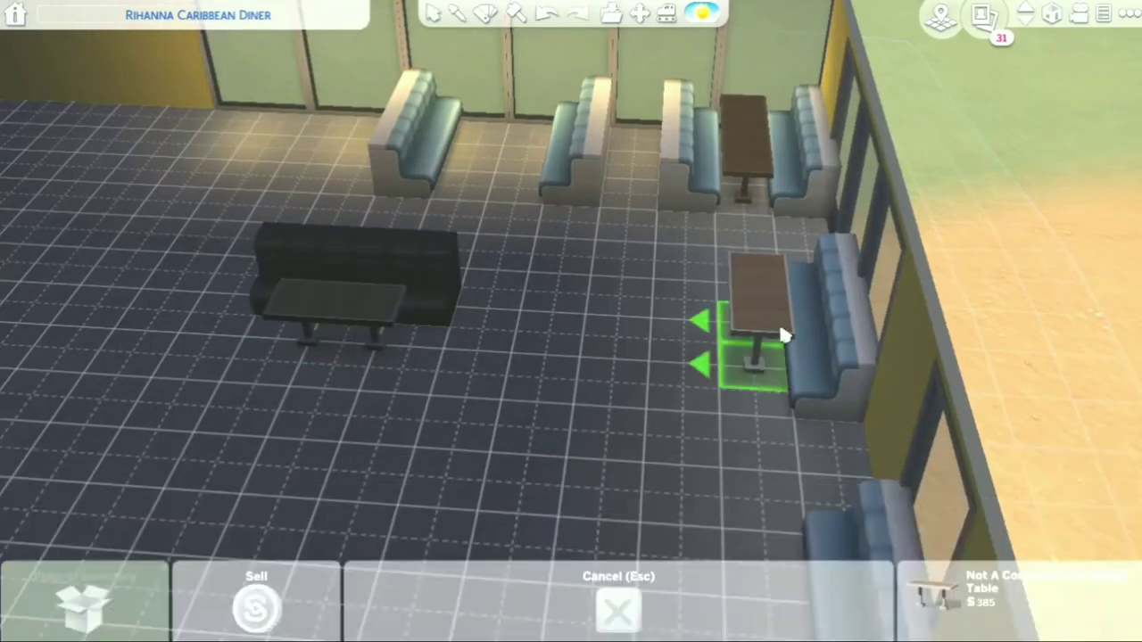
# Step: Reposition the booth tables, setting one along the right booth
pyautogui.click(802, 166)
pyautogui.click(794, 160)
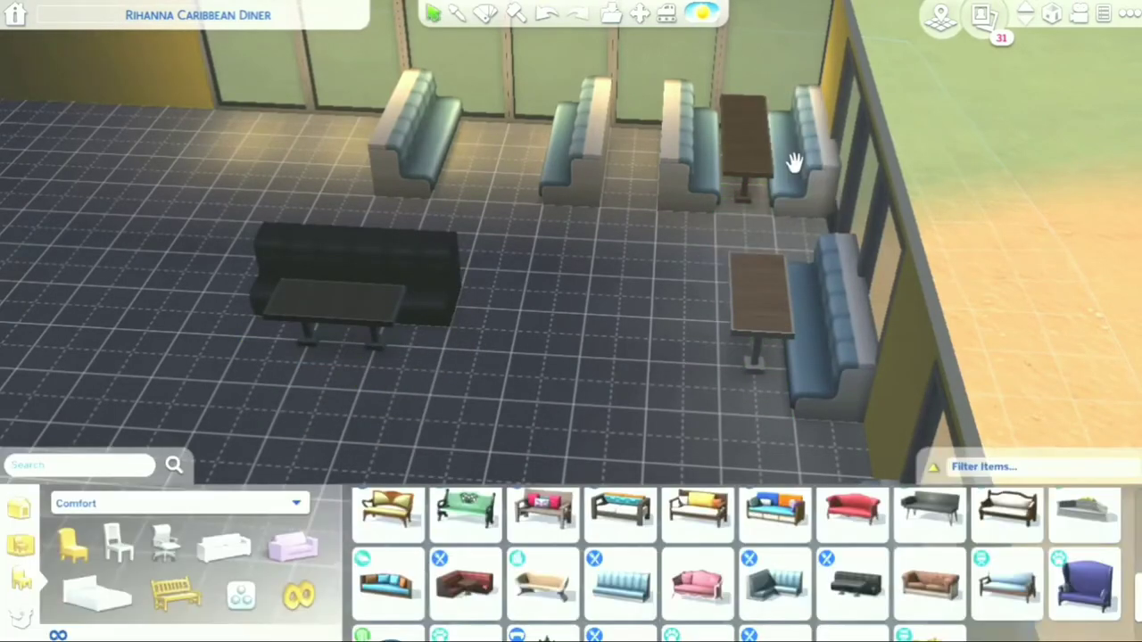
pyautogui.press('e')
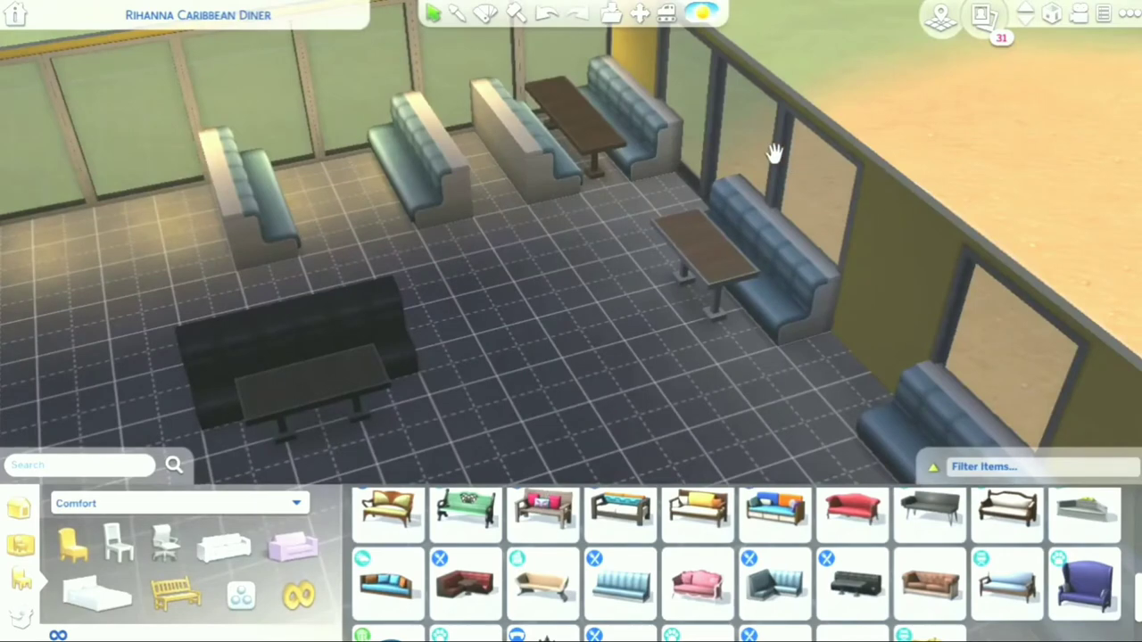
pyautogui.click(548, 162)
pyautogui.click(568, 129)
pyautogui.click(580, 143)
pyautogui.press('s')
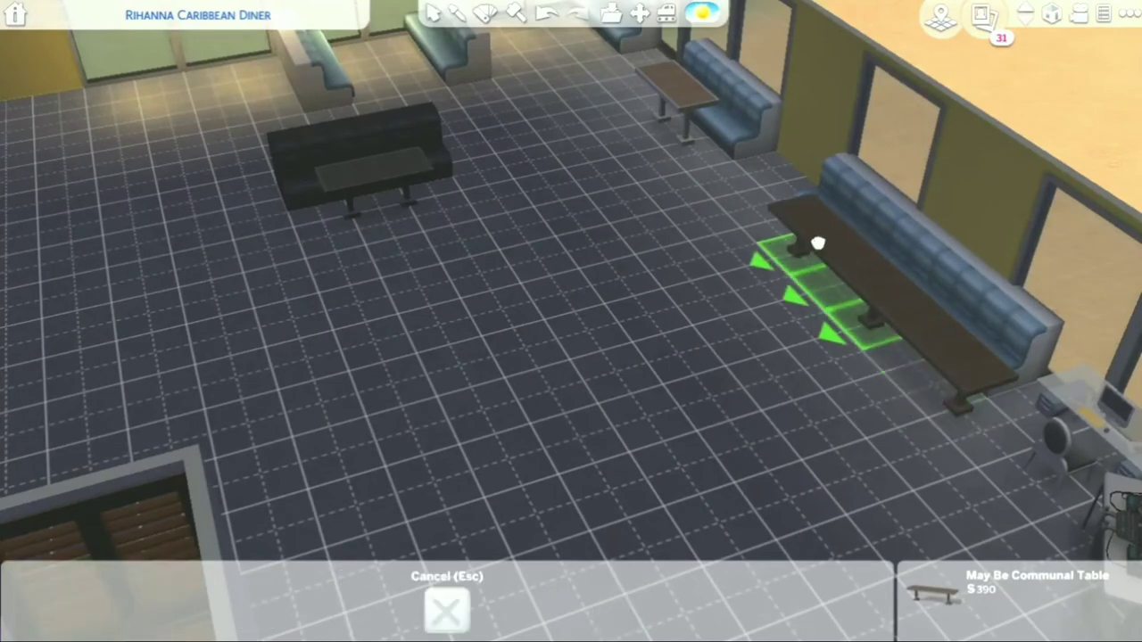
pyautogui.click(841, 217)
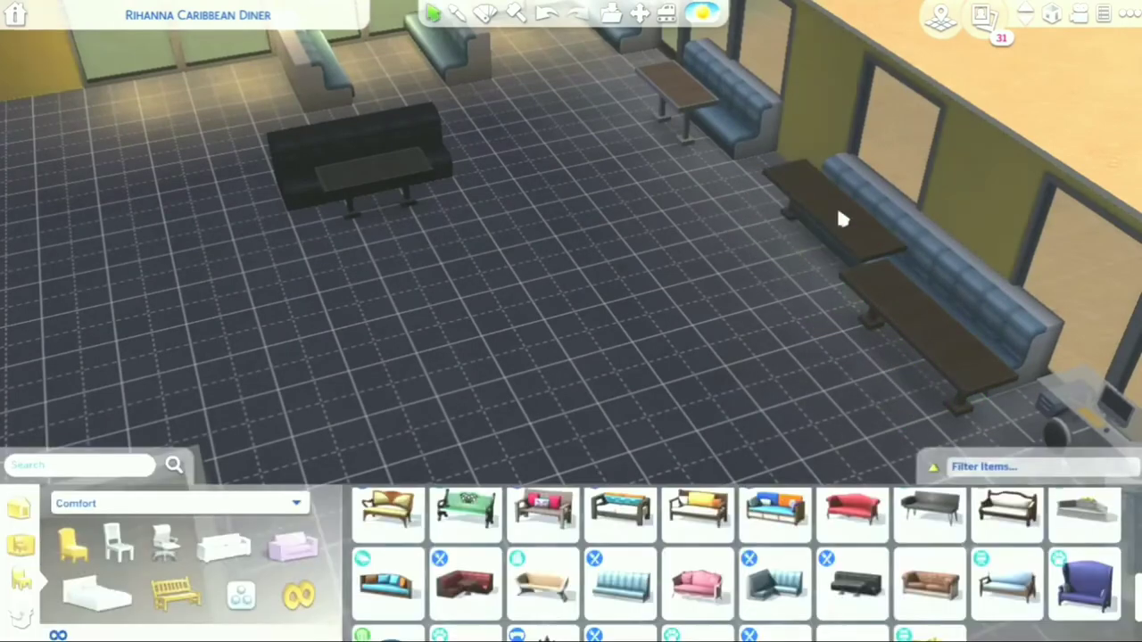
pyautogui.click(838, 218)
pyautogui.click(800, 213)
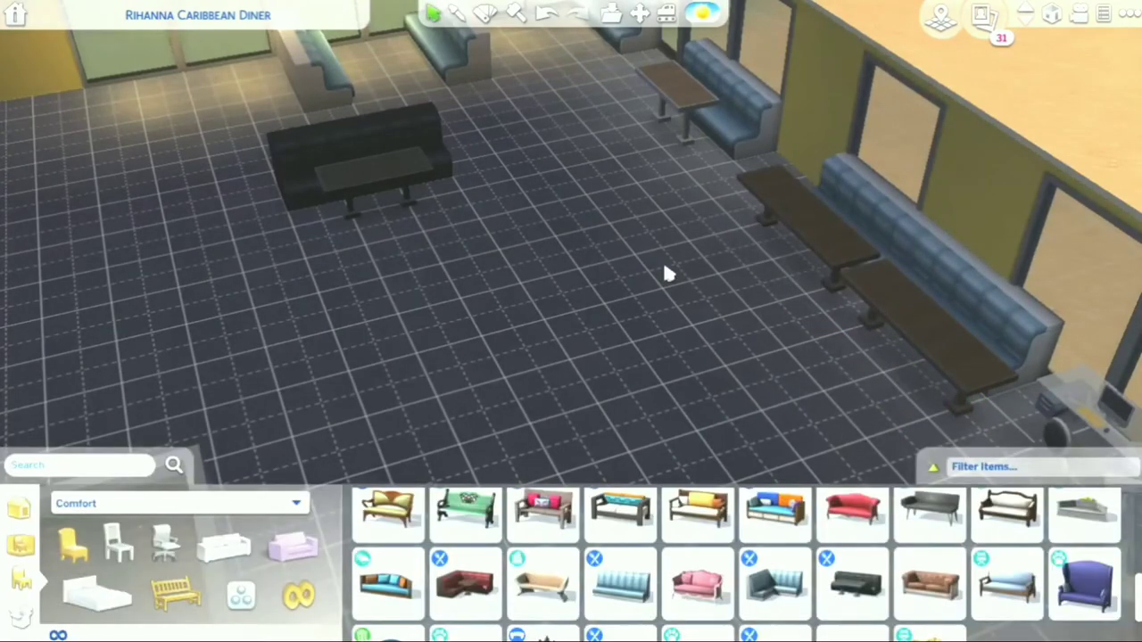
# Step: Line the tables up along the blue bench
pyautogui.press('e')
pyautogui.scroll(2, 664, 268)
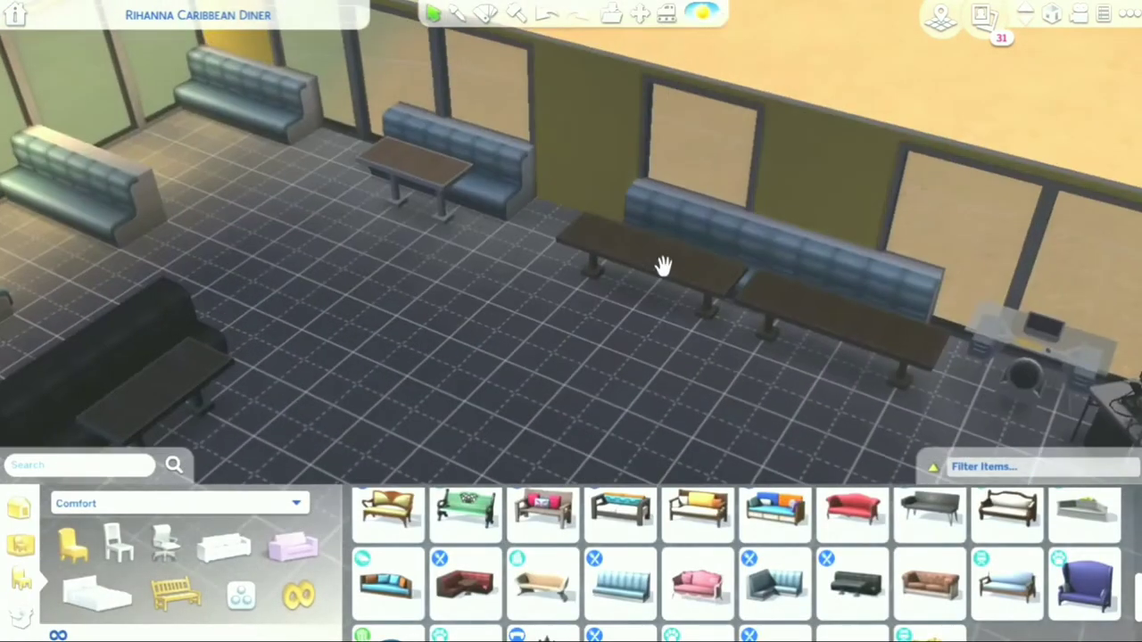
pyautogui.click(808, 318)
pyautogui.click(677, 280)
pyautogui.click(701, 287)
pyautogui.click(723, 294)
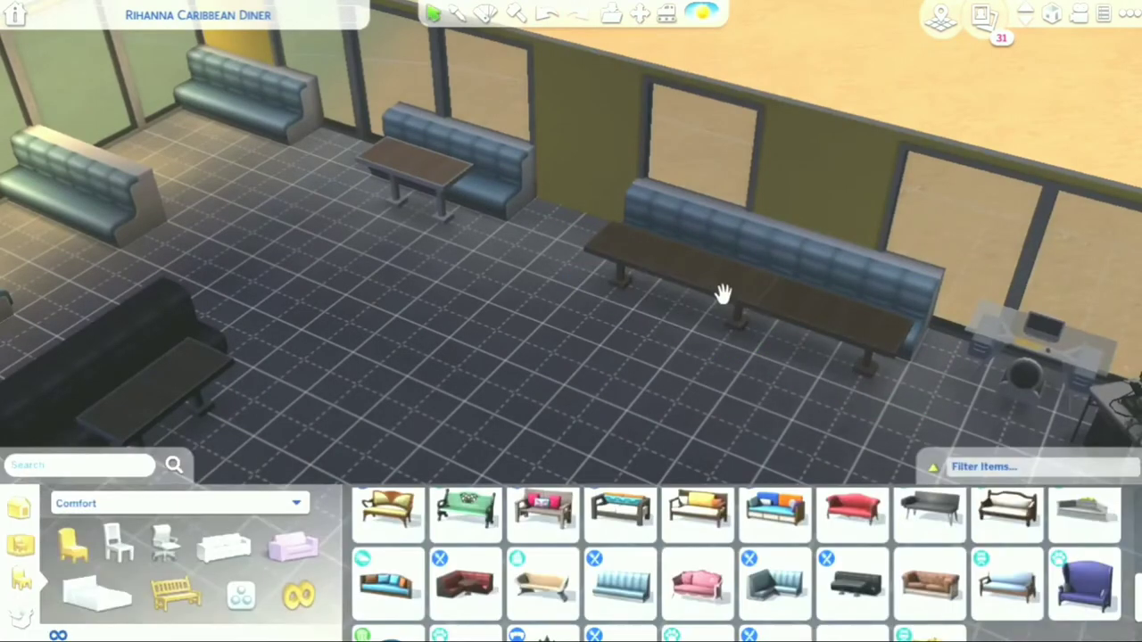
# Step: Move the black booth to the upper-left window and set a table beside it
pyautogui.scroll(-3, 722, 294)
pyautogui.click(366, 323)
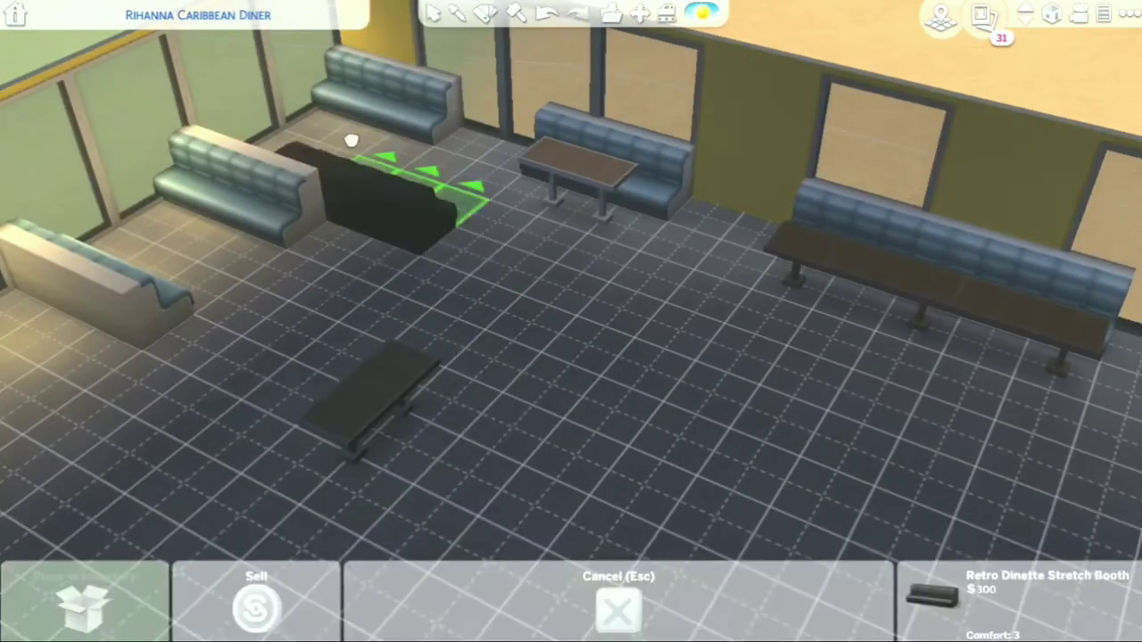
pyautogui.click(347, 138)
pyautogui.click(377, 408)
pyautogui.click(331, 120)
pyautogui.press('e')
pyautogui.click(701, 170)
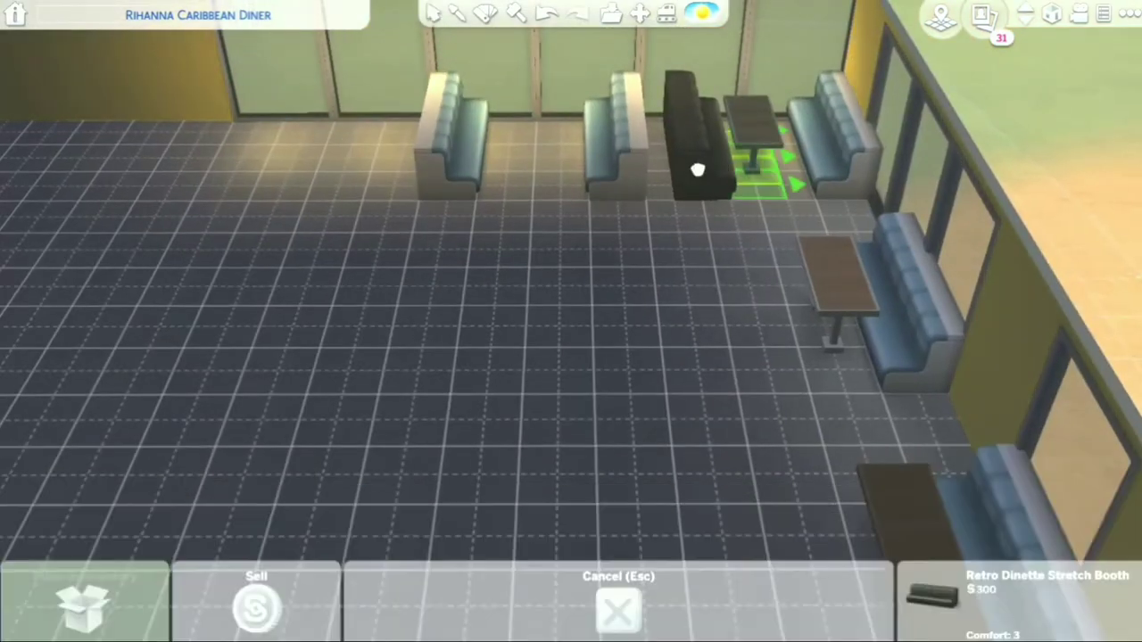
pyautogui.click(700, 171)
pyautogui.click(765, 133)
pyautogui.click(767, 138)
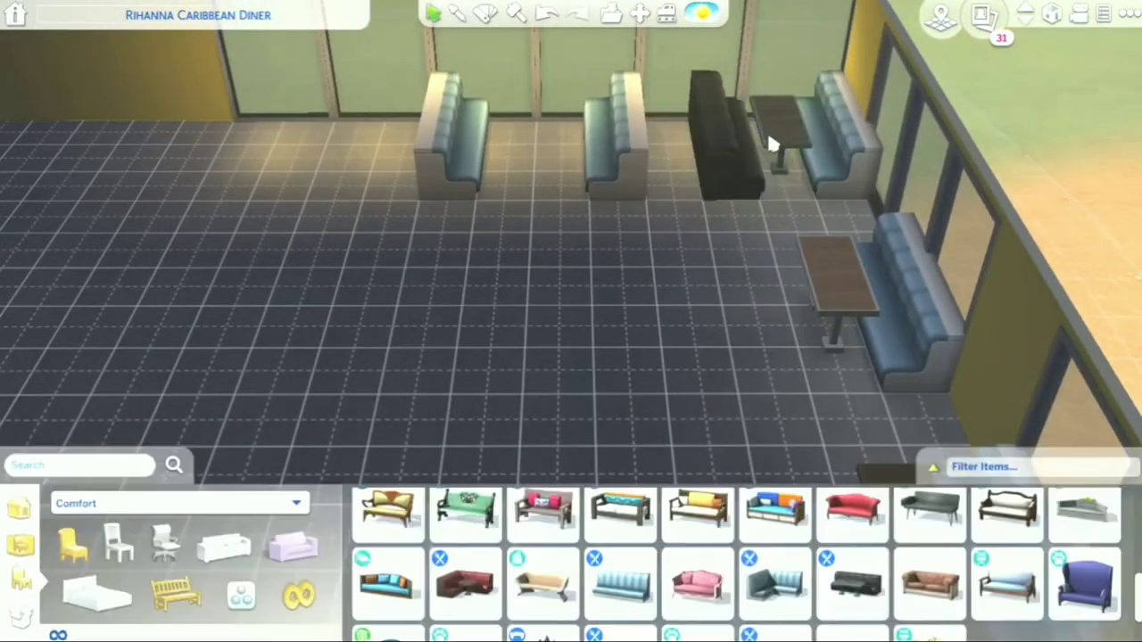
# Step: Fit the Retro Dinette Stretch Booth beside the black booth
pyautogui.click(677, 151)
pyautogui.click(677, 151)
pyautogui.click(535, 159)
pyautogui.click(580, 169)
pyautogui.click(579, 146)
pyautogui.click(536, 153)
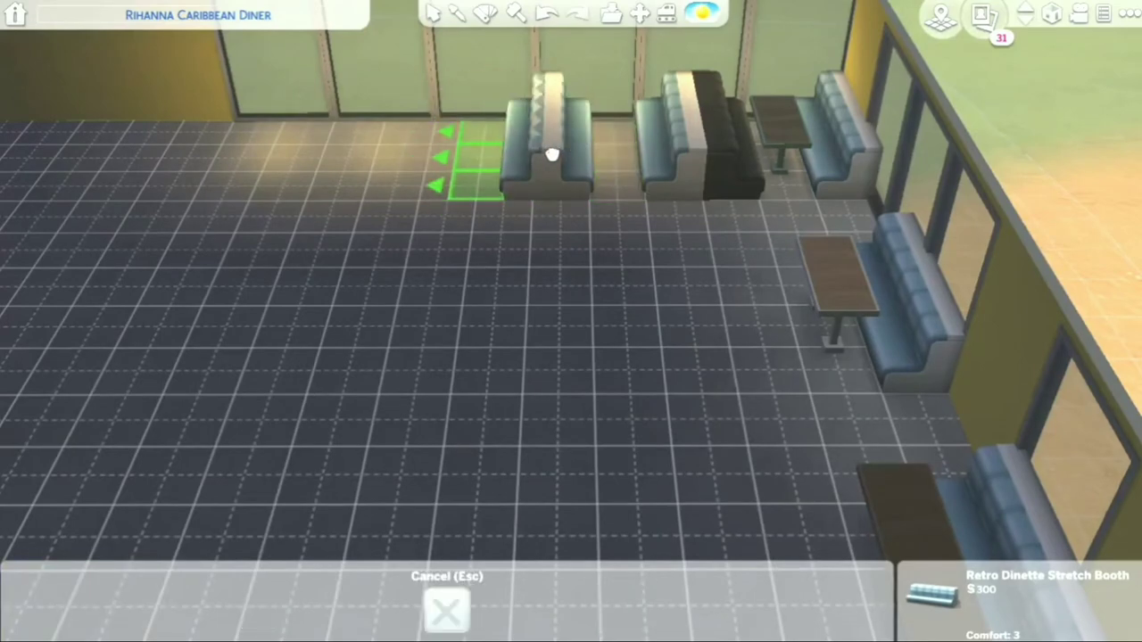
pyautogui.click(552, 154)
# Step: Add a black booth at left and place a table between the two booths
pyautogui.click(476, 77)
pyautogui.click(477, 77)
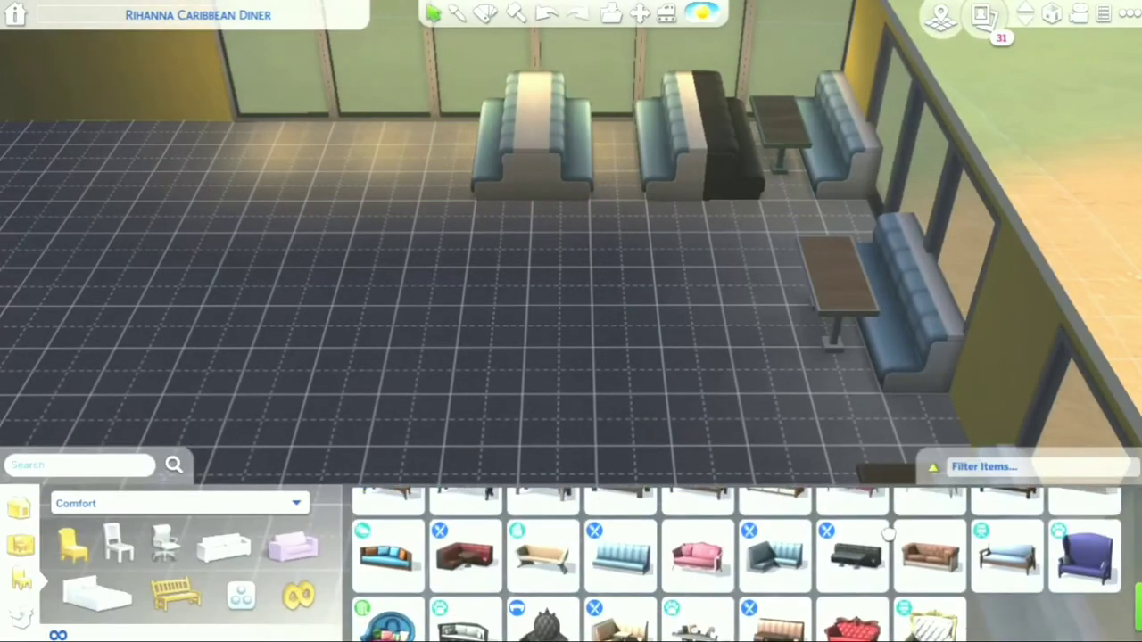
pyautogui.click(446, 156)
pyautogui.click(821, 267)
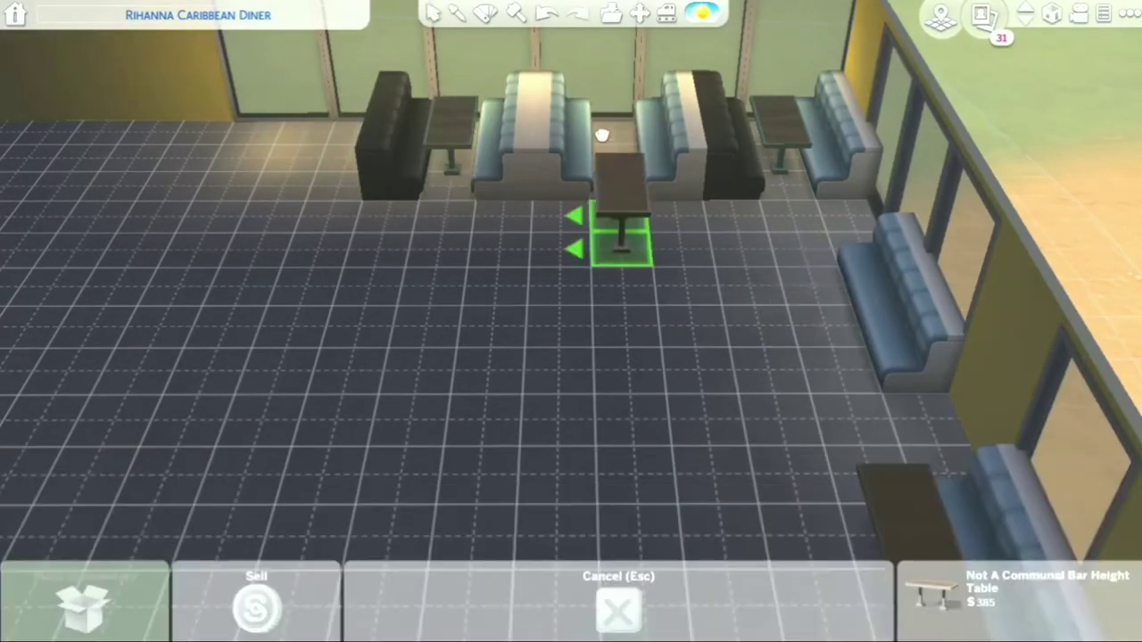
pyautogui.click(614, 143)
pyautogui.click(624, 157)
pyautogui.click(620, 141)
# Step: Slide the wall light left along the wall and recolour the booths black with the Design tool
pyautogui.press('a')
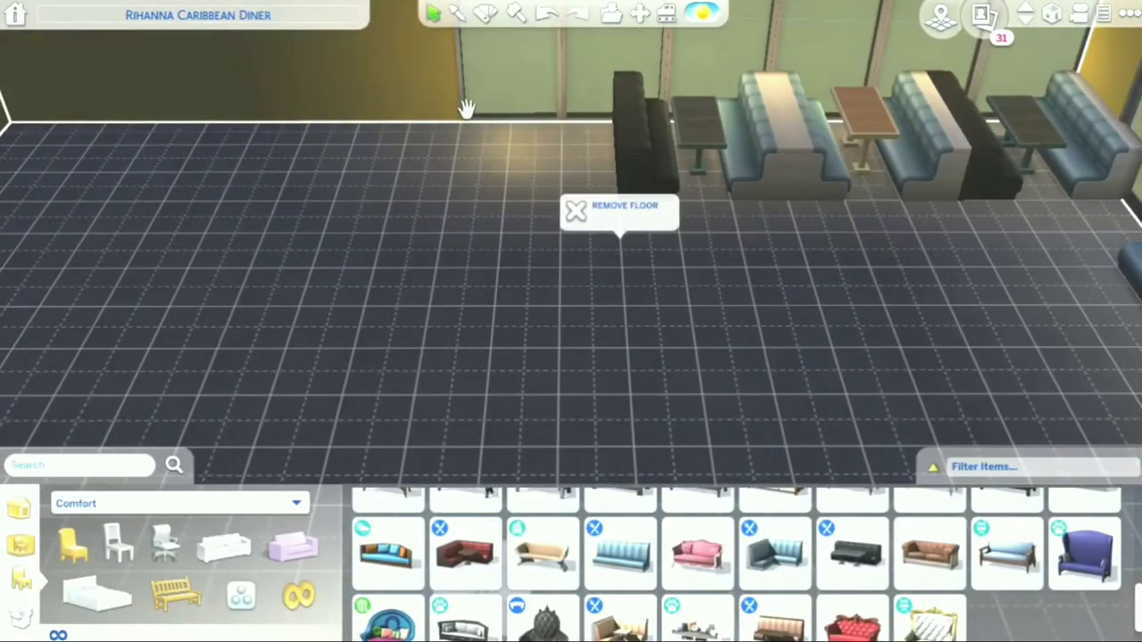
pyautogui.click(465, 108)
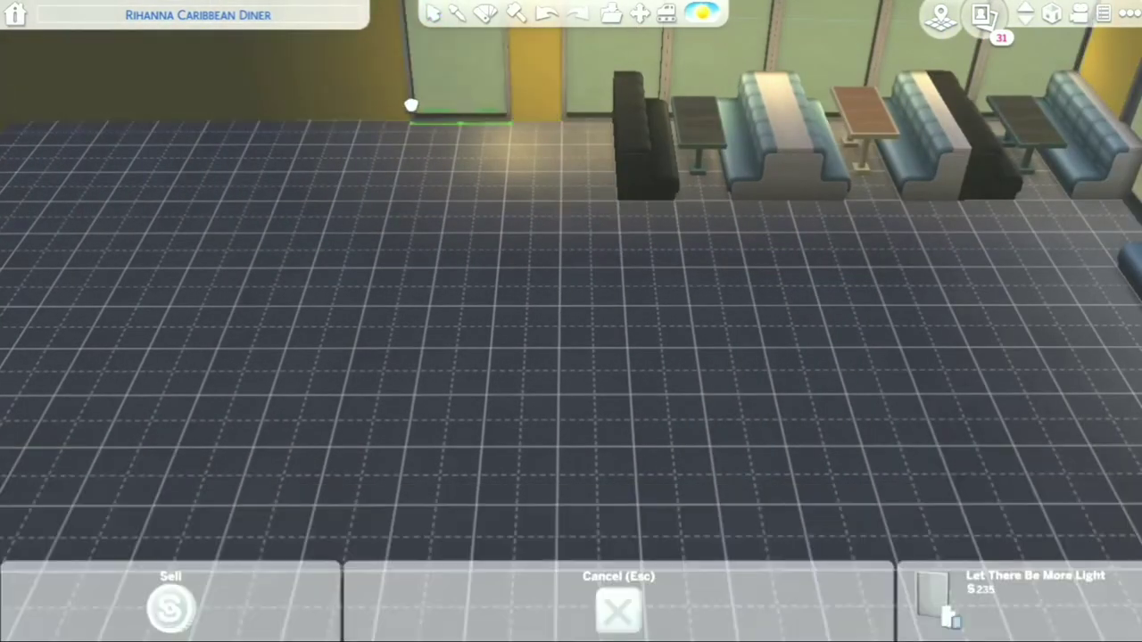
pyautogui.click(433, 115)
pyautogui.press('d')
pyautogui.click(486, 12)
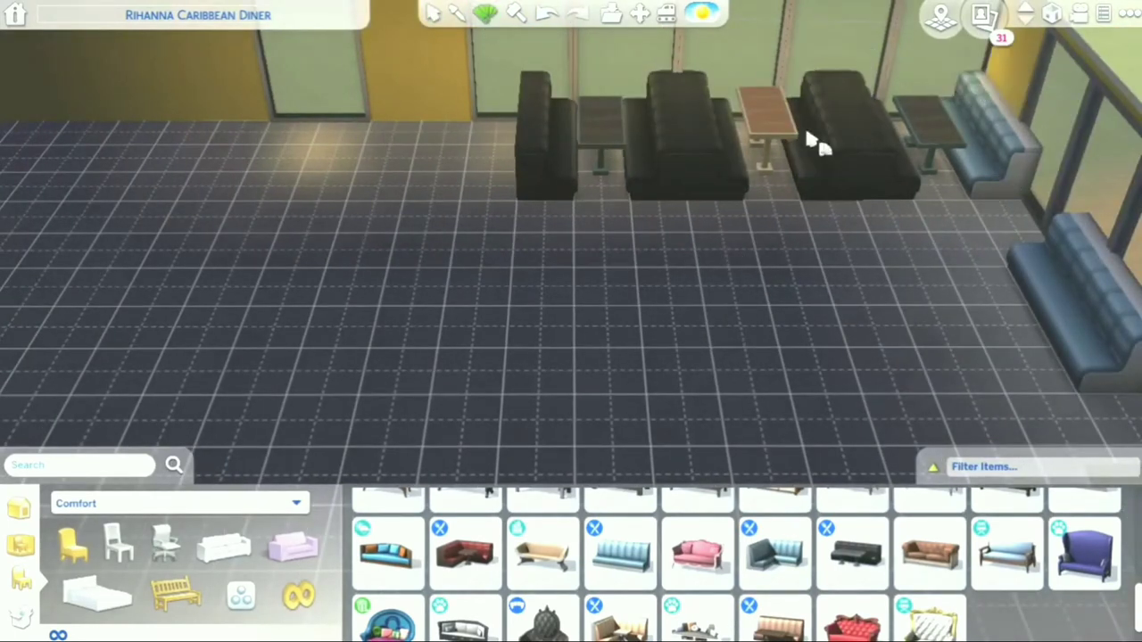
pyautogui.press('e')
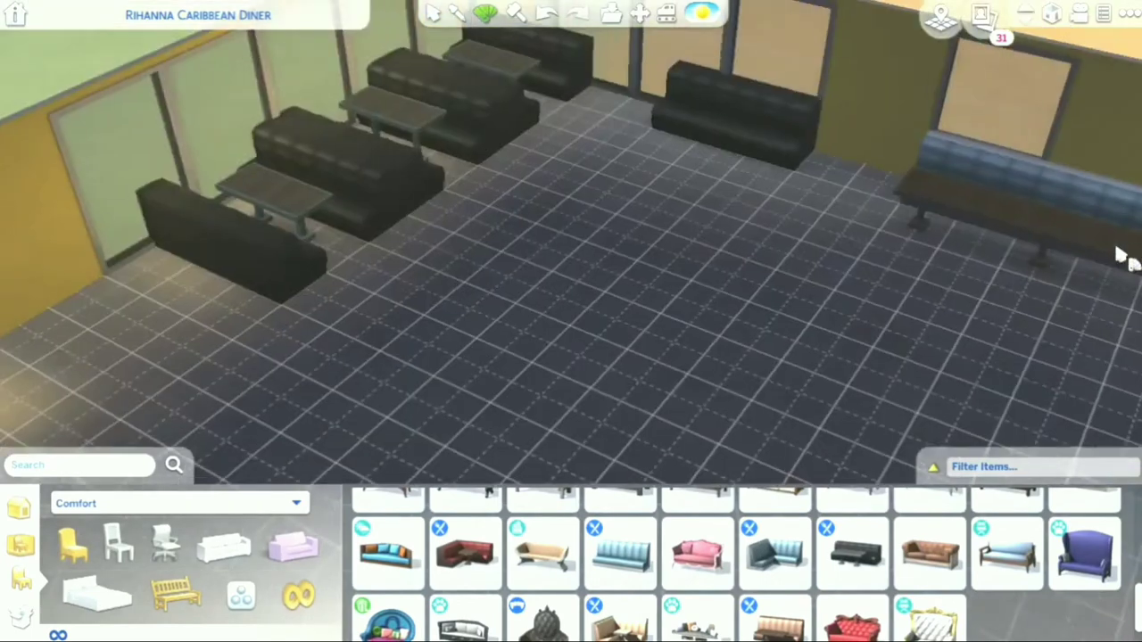
pyautogui.press('d')
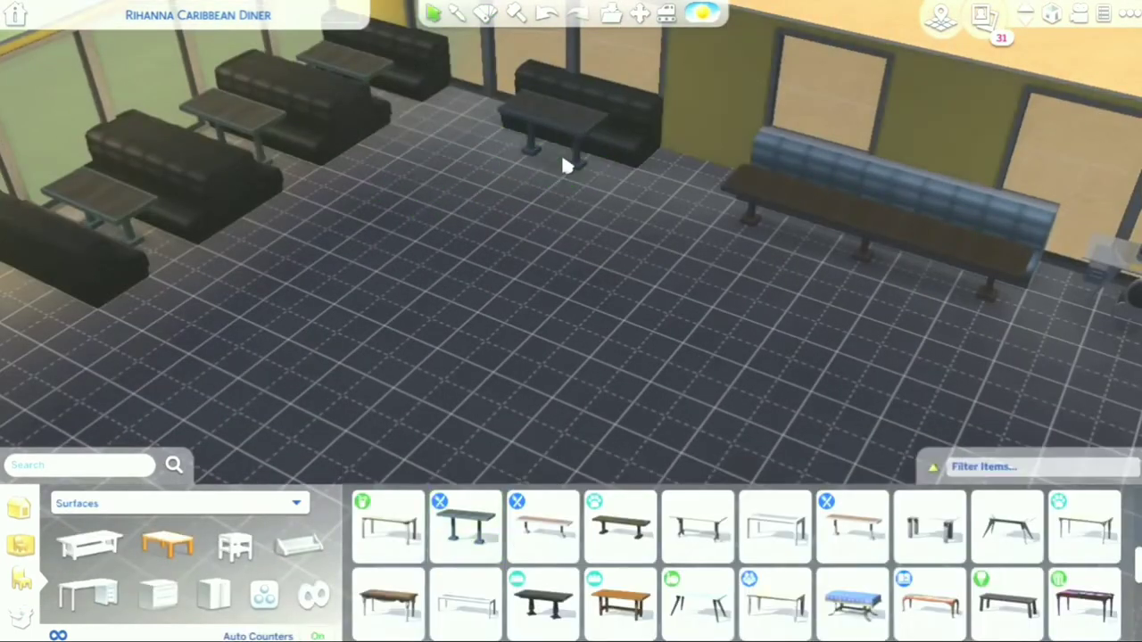
# Step: Place the dark communal table in the bar area
pyautogui.click(562, 164)
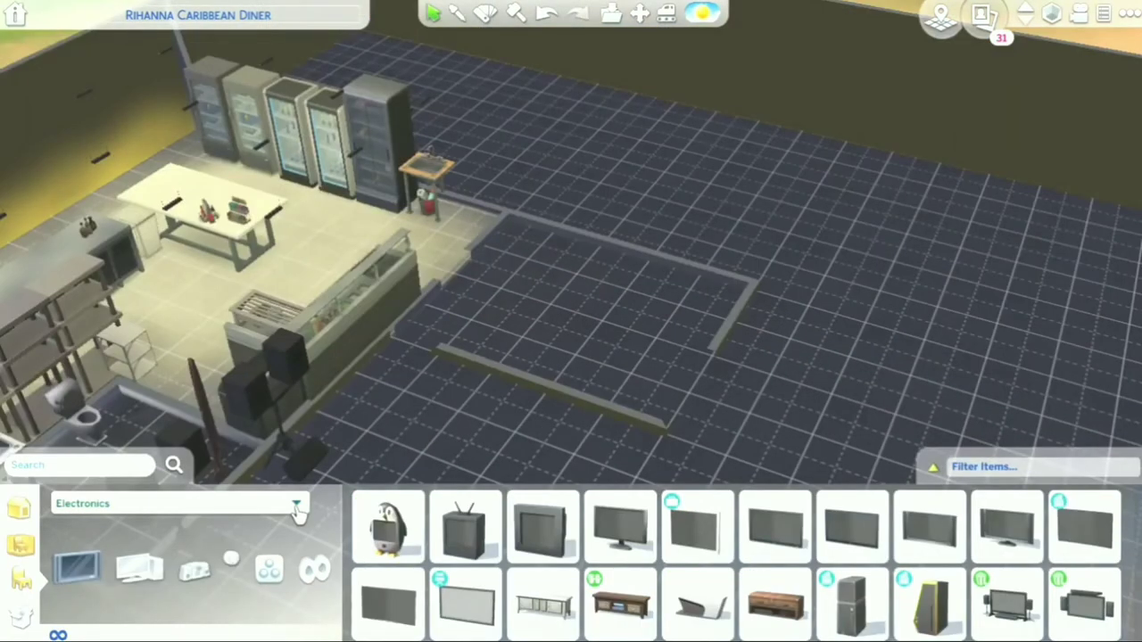
pyautogui.click(297, 505)
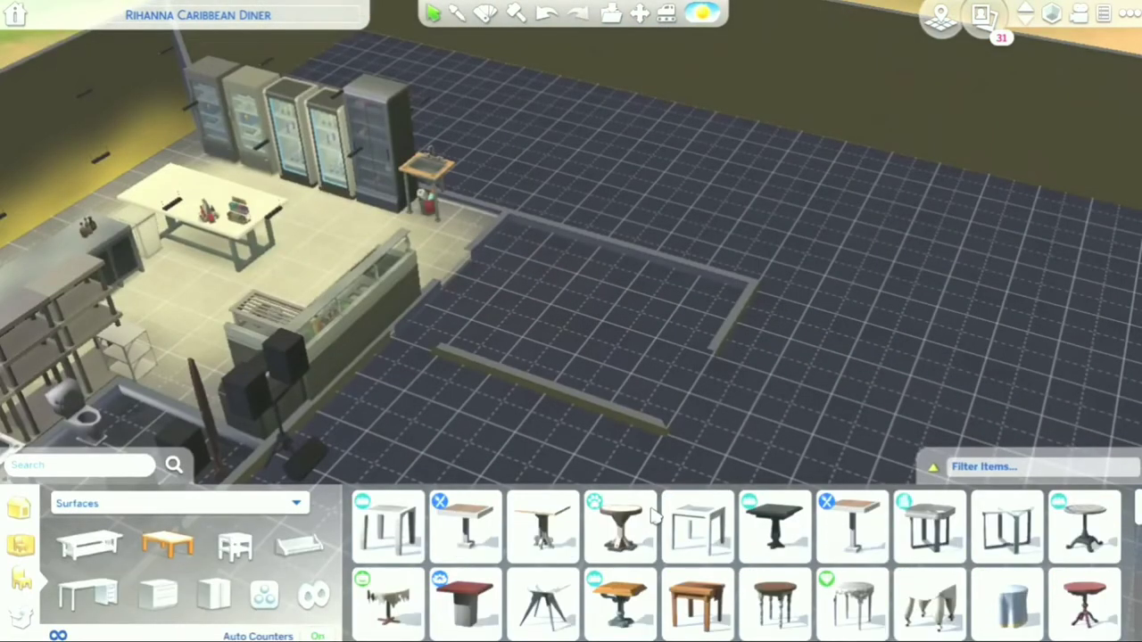
pyautogui.scroll(-3, 1008, 535)
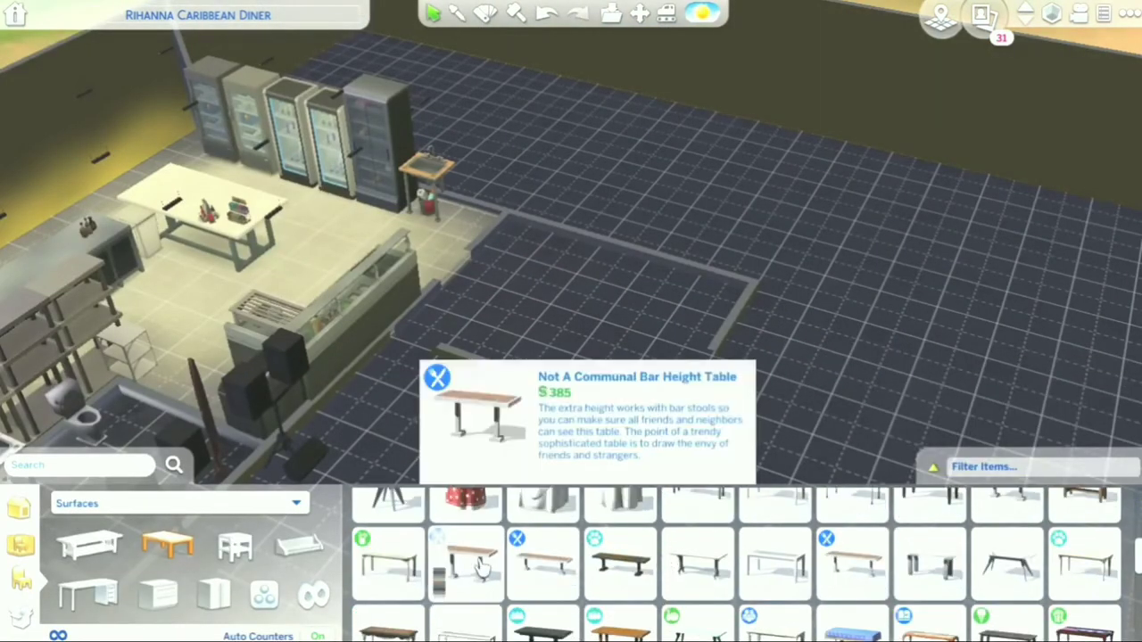
pyautogui.click(619, 562)
pyautogui.click(620, 282)
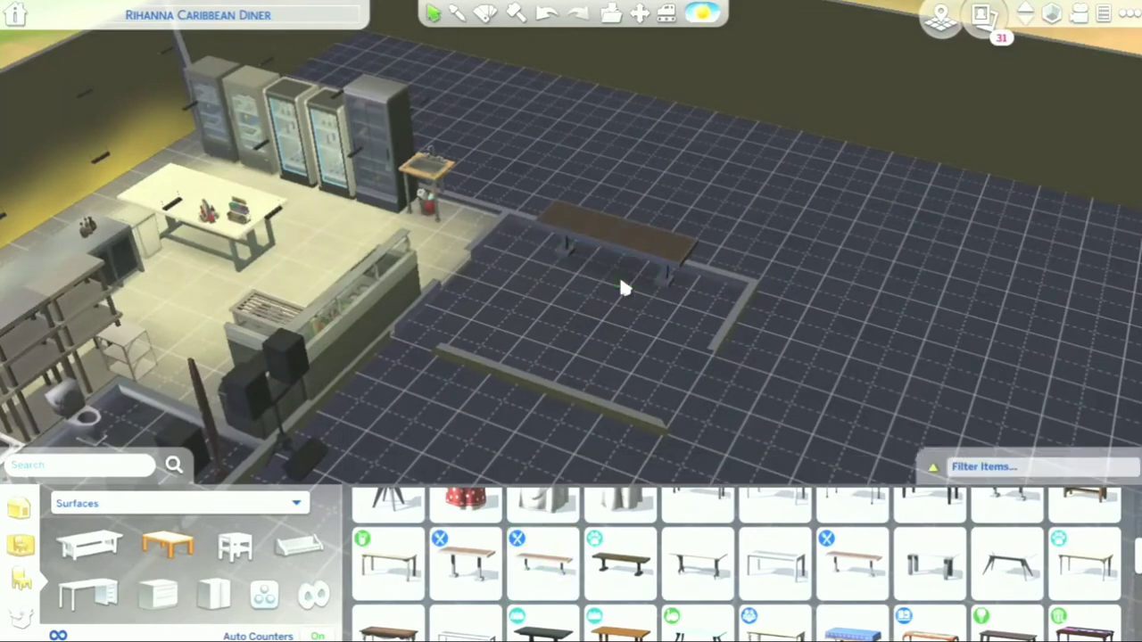
# Step: Set the red Schmapple Micro from Appliances on the kitchen counter
pyautogui.click(96, 464)
pyautogui.write('buffet')
pyautogui.click(121, 403)
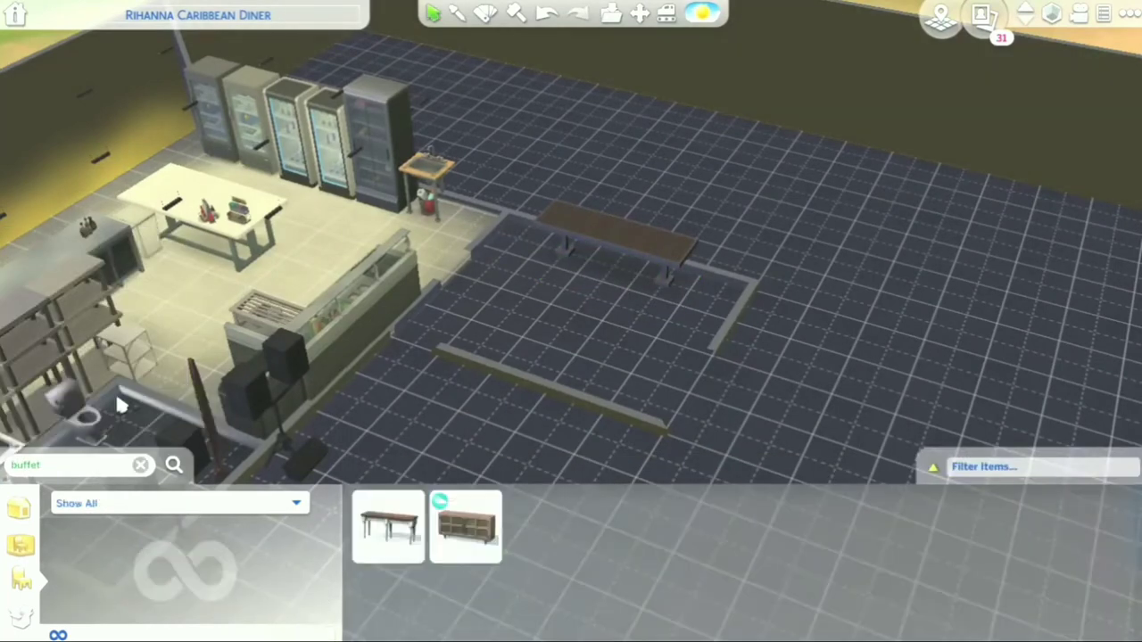
pyautogui.click(176, 505)
pyautogui.click(132, 441)
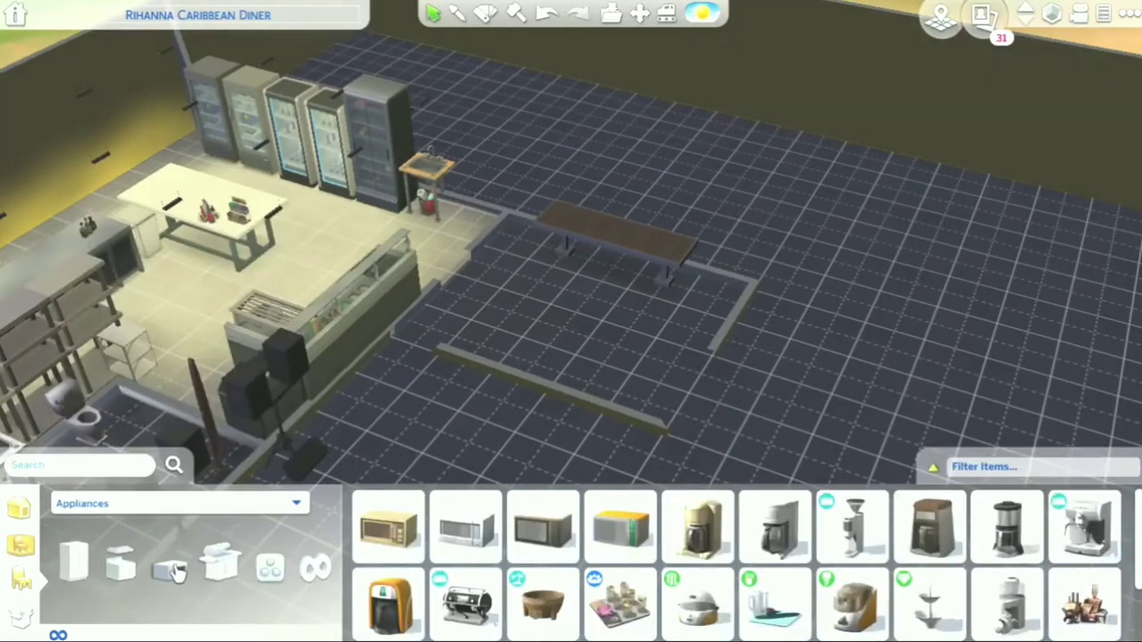
pyautogui.click(571, 551)
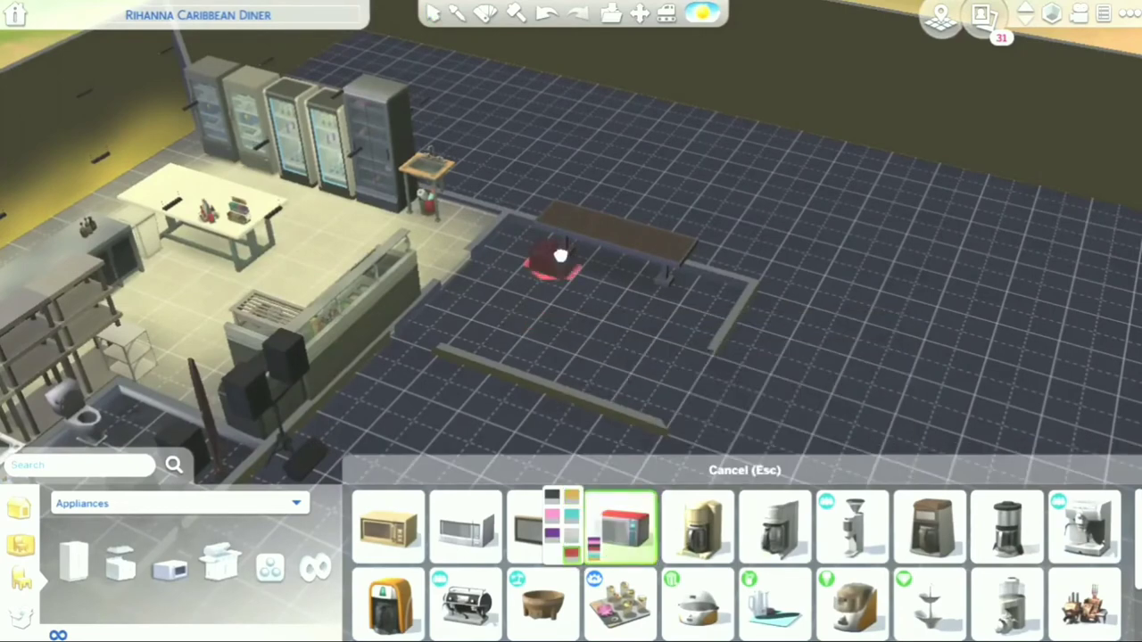
pyautogui.click(54, 236)
# Step: Lay a dark two-tile counter from Surfaces in front of the bar counter
pyautogui.click(197, 505)
pyautogui.click(151, 273)
pyautogui.click(165, 596)
pyautogui.scroll(-2, 736, 562)
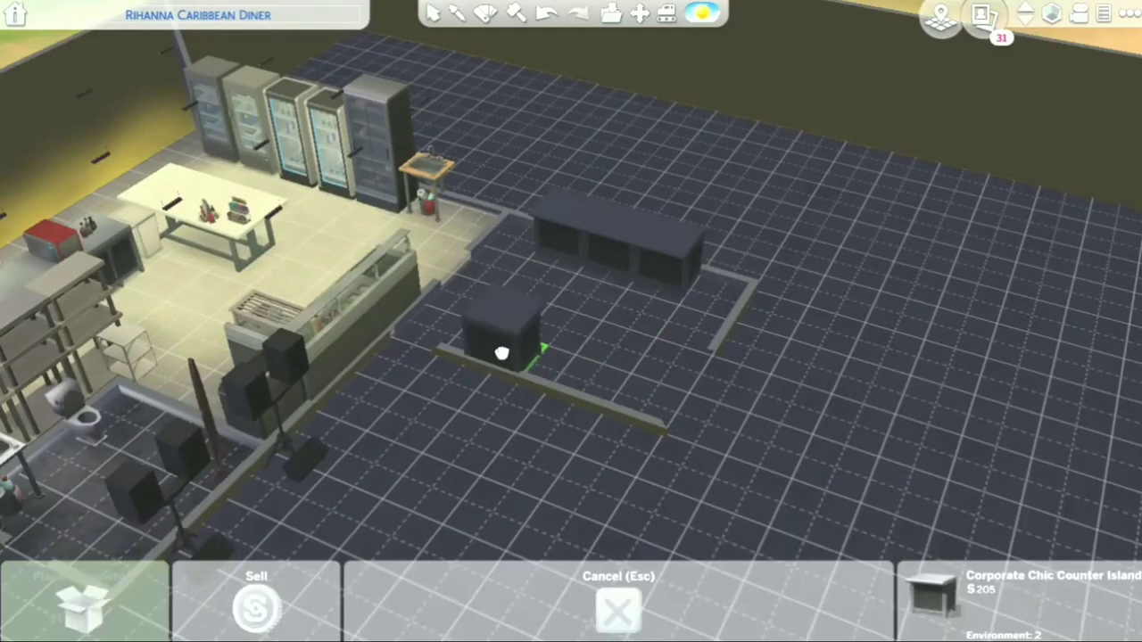
pyautogui.moveTo(501, 353); pyautogui.dragTo(542, 365)
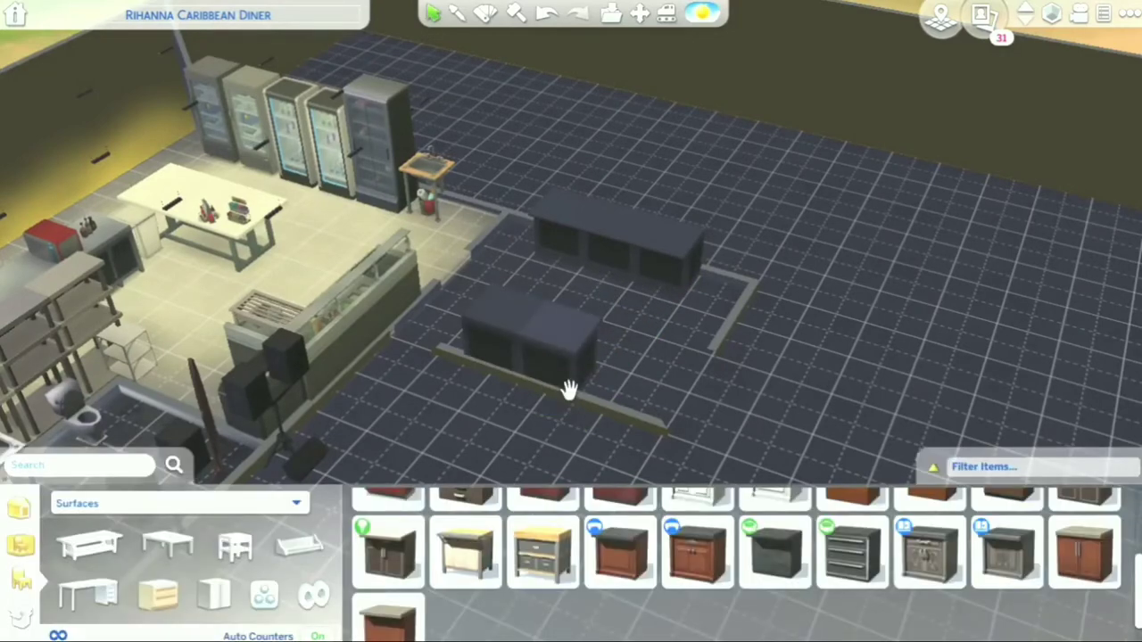
pyautogui.click(167, 544)
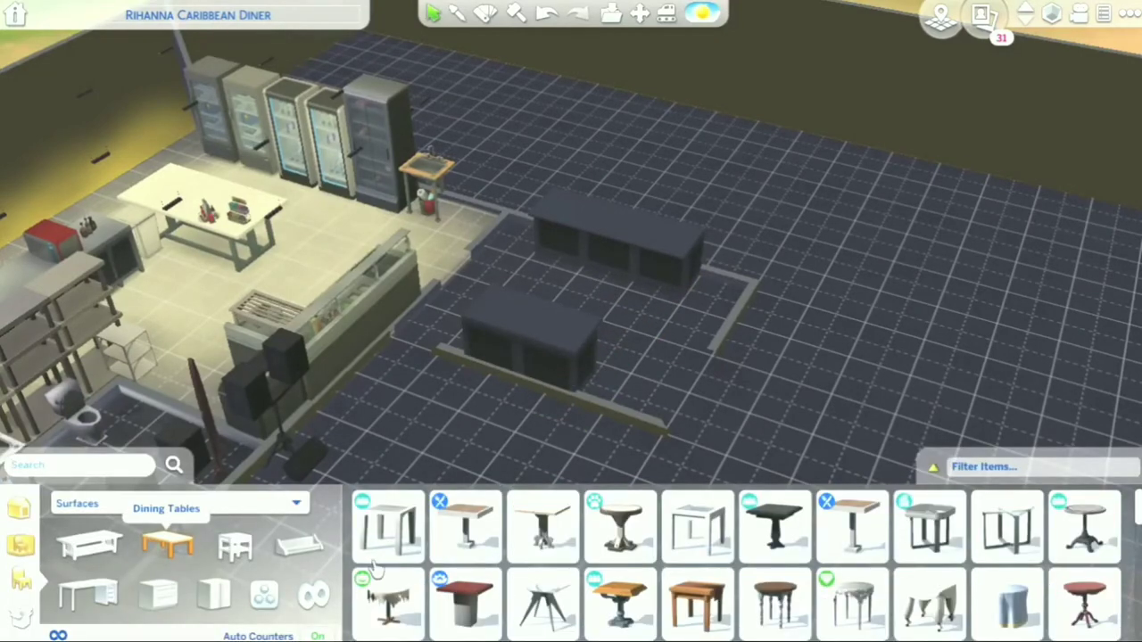
pyautogui.click(264, 595)
# Step: Place Backyard Oasis Umbrella Tables in a row on the sand outside the front wall
pyautogui.scroll(-2, 1070, 535)
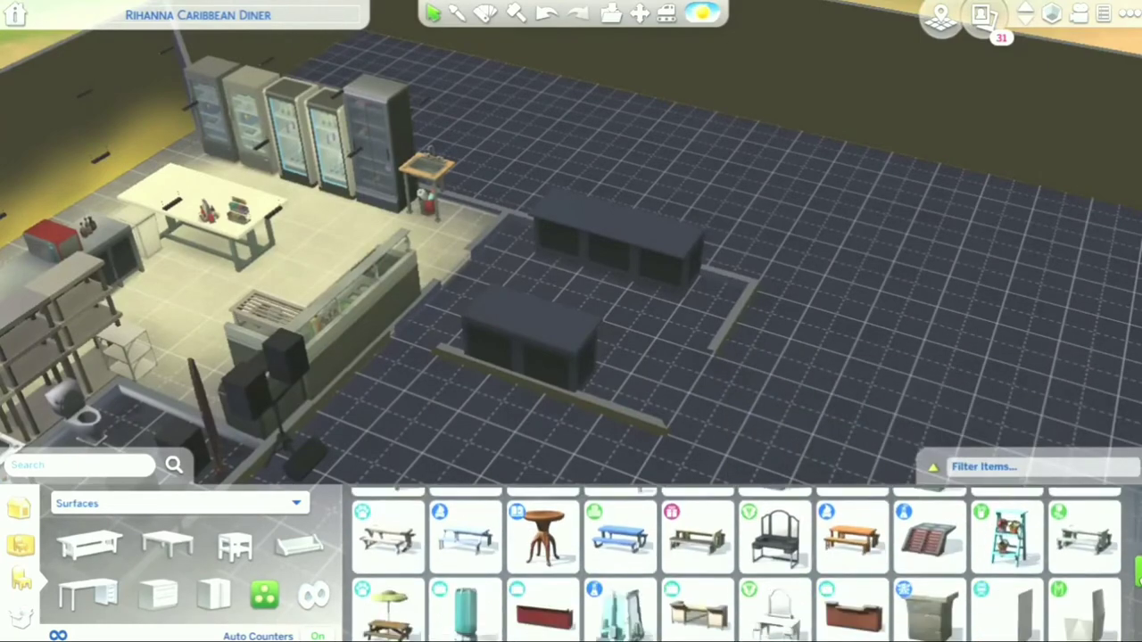
pyautogui.scroll(-2, 740, 561)
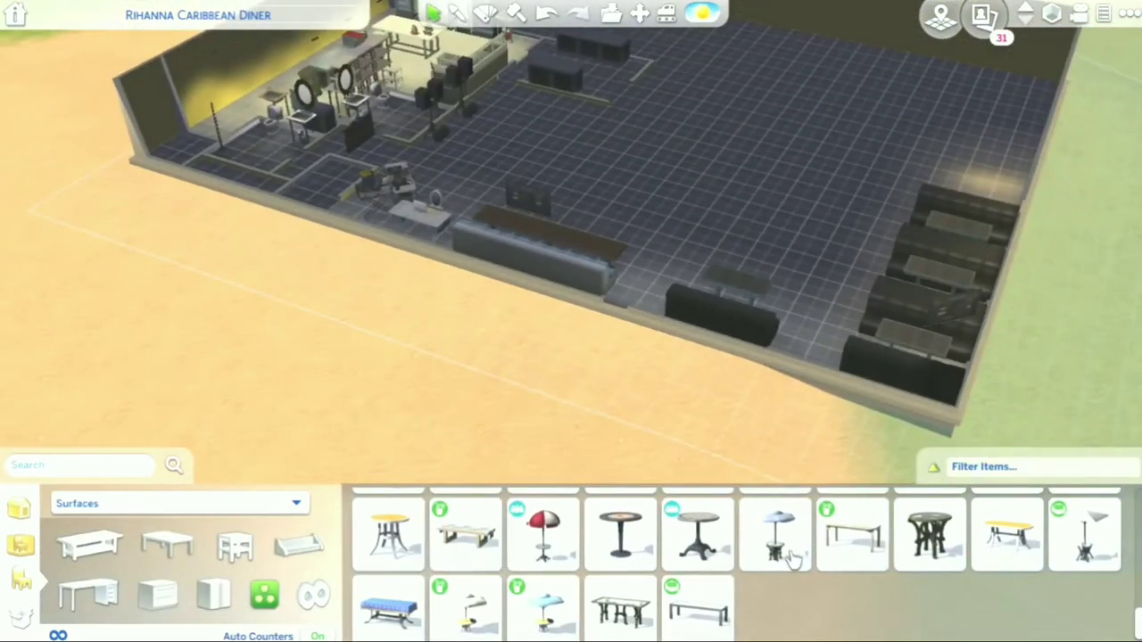
pyautogui.click(791, 555)
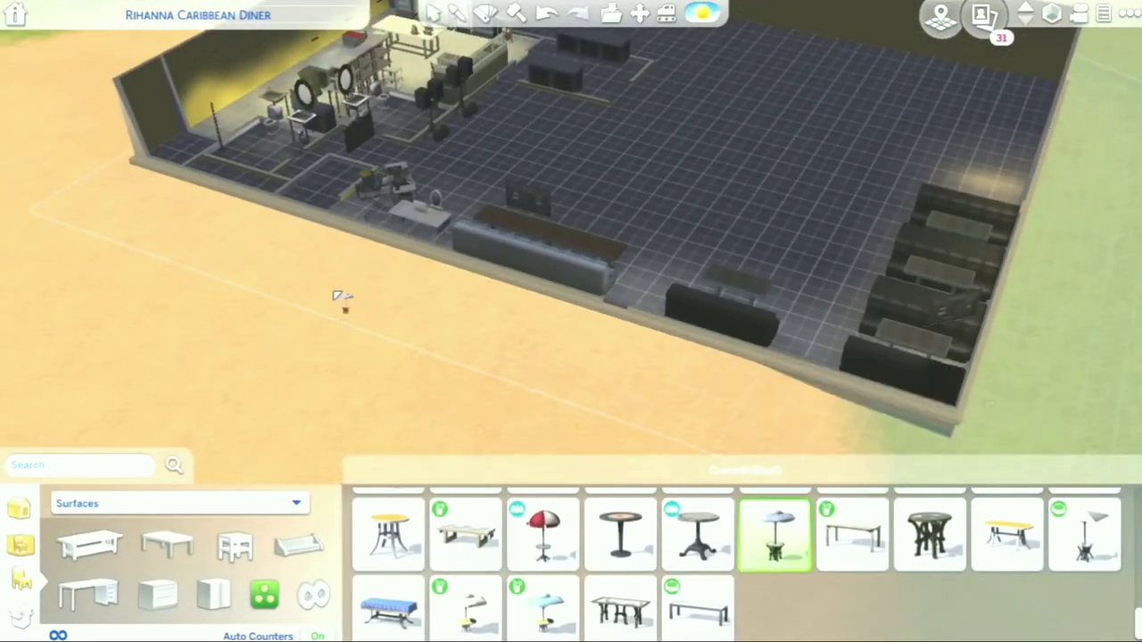
pyautogui.click(365, 299)
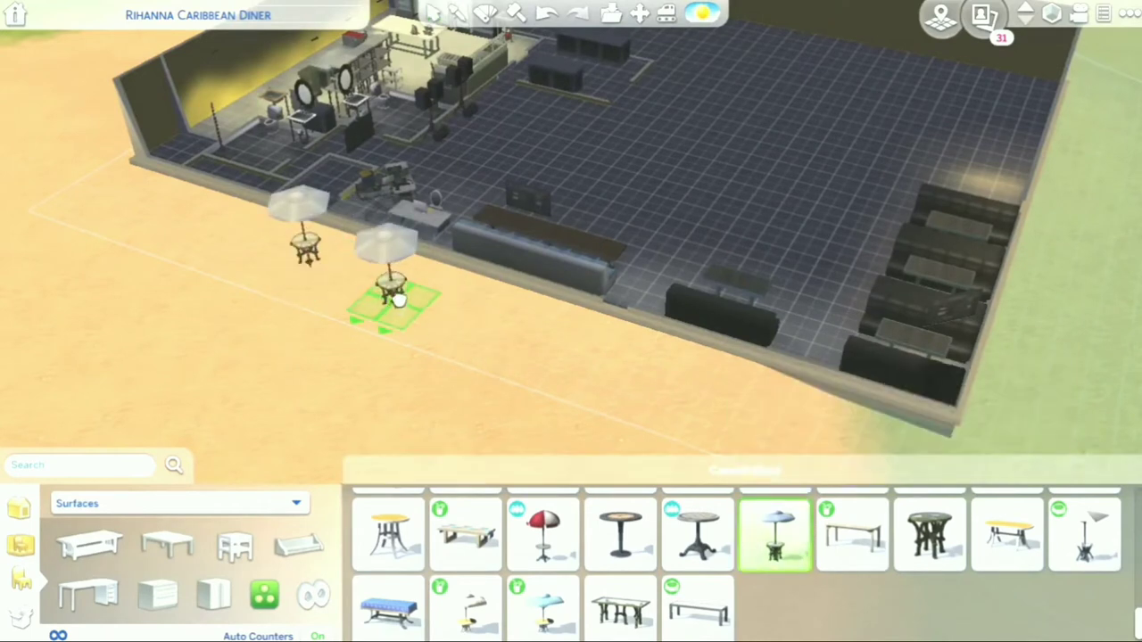
pyautogui.click(774, 535)
pyautogui.click(505, 314)
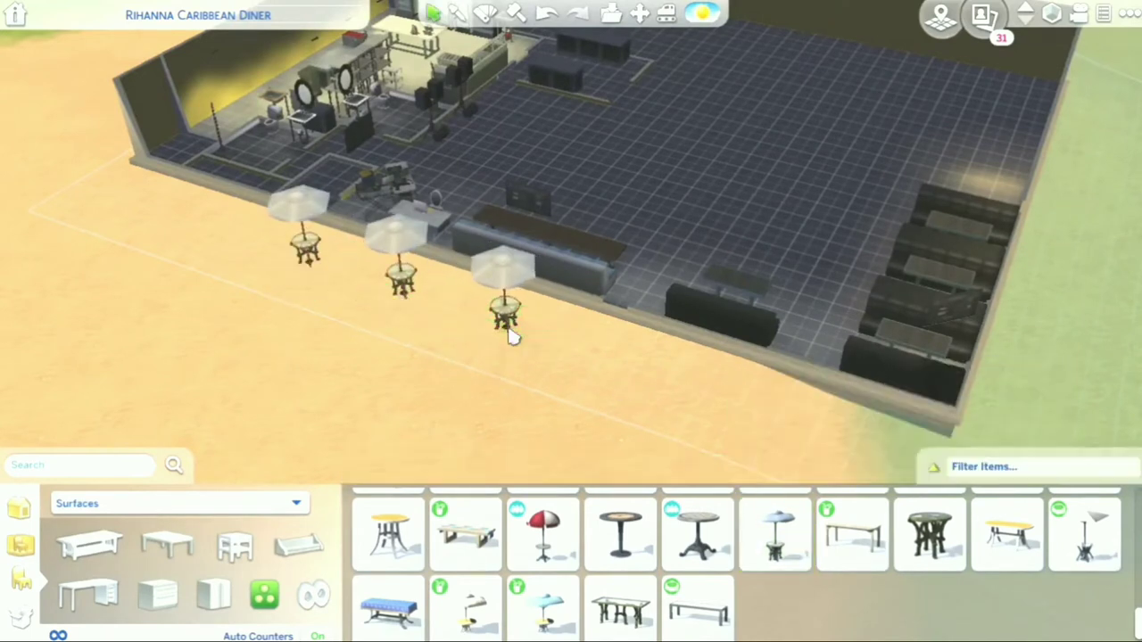
pyautogui.click(791, 541)
pyautogui.click(671, 382)
pyautogui.scroll(5, 670, 381)
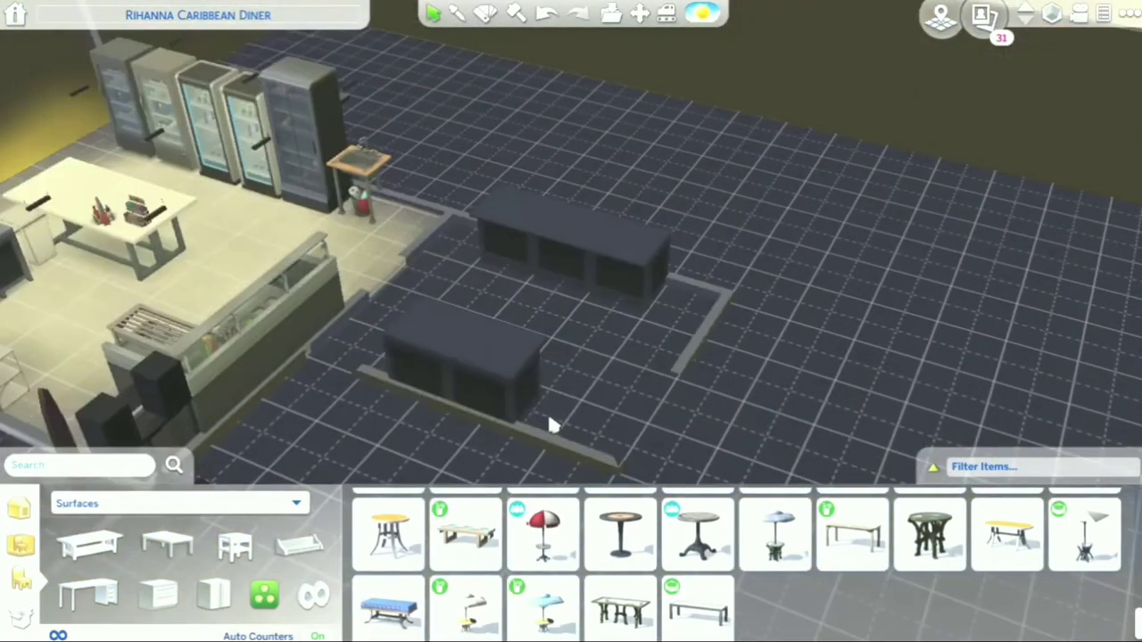
# Step: Set the red Schmapple Micro from Appliances on the bar counter
pyautogui.click(171, 547)
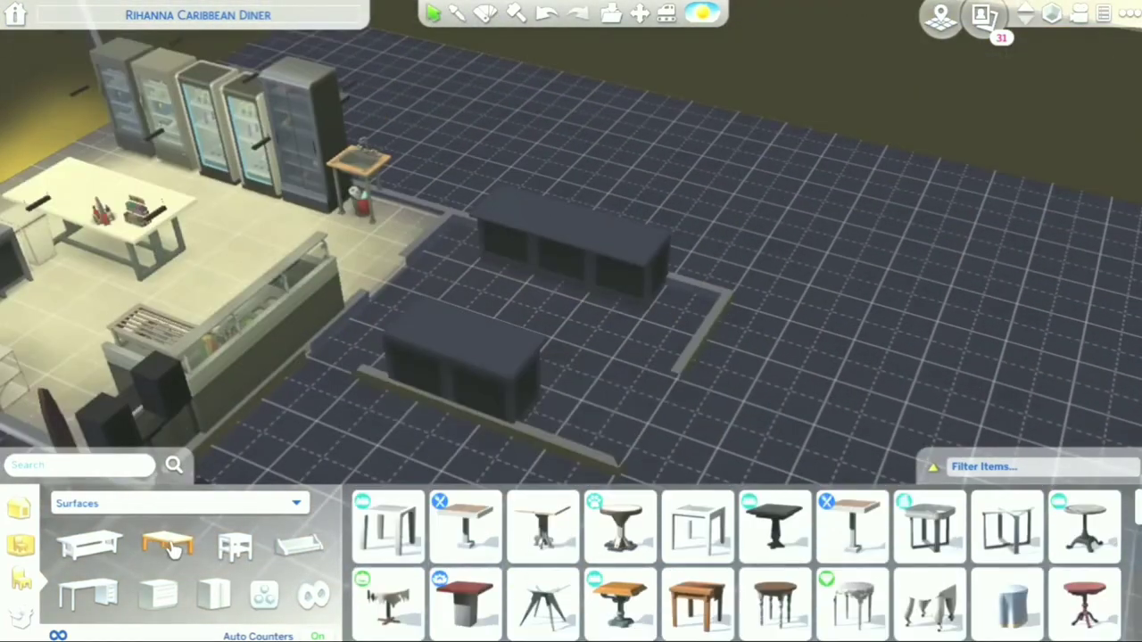
pyautogui.scroll(-8, 803, 571)
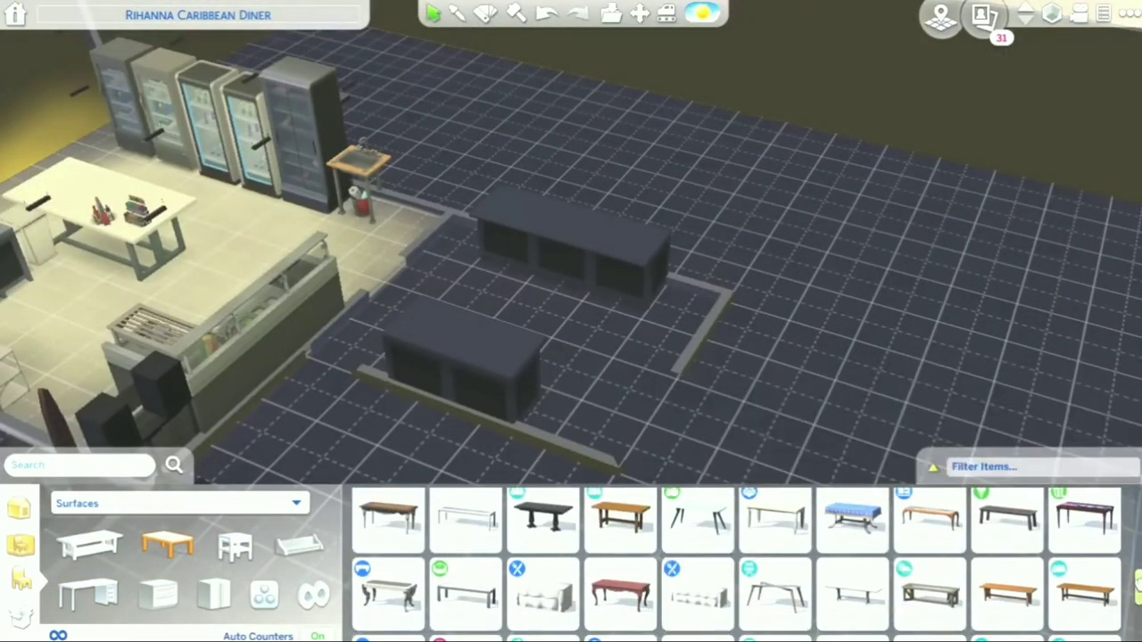
pyautogui.click(295, 505)
pyautogui.click(85, 439)
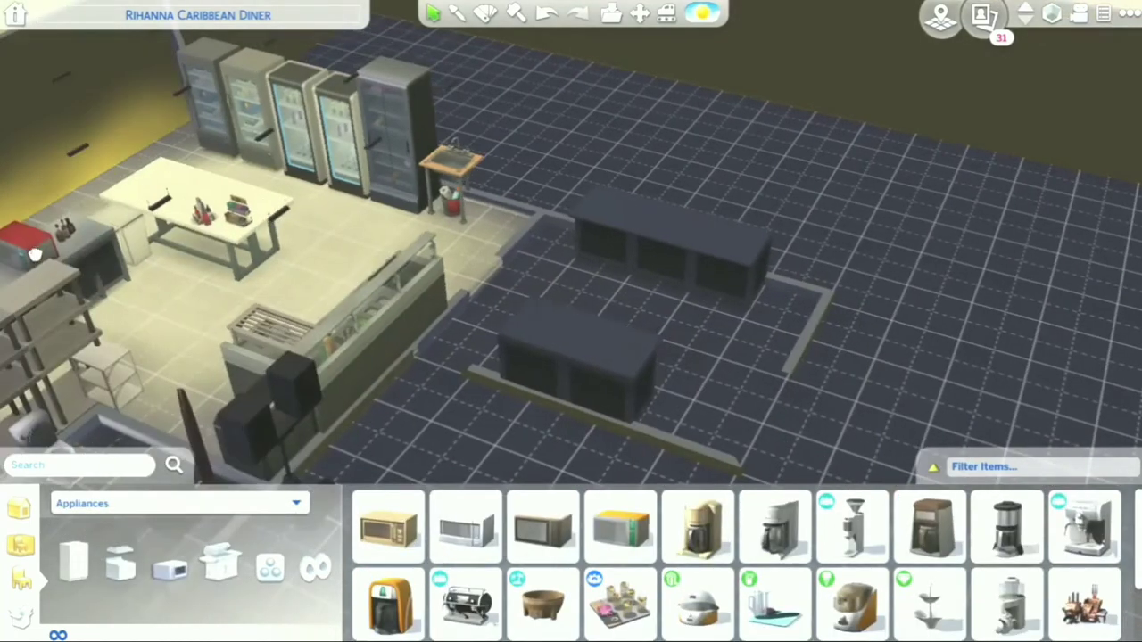
pyautogui.click(620, 528)
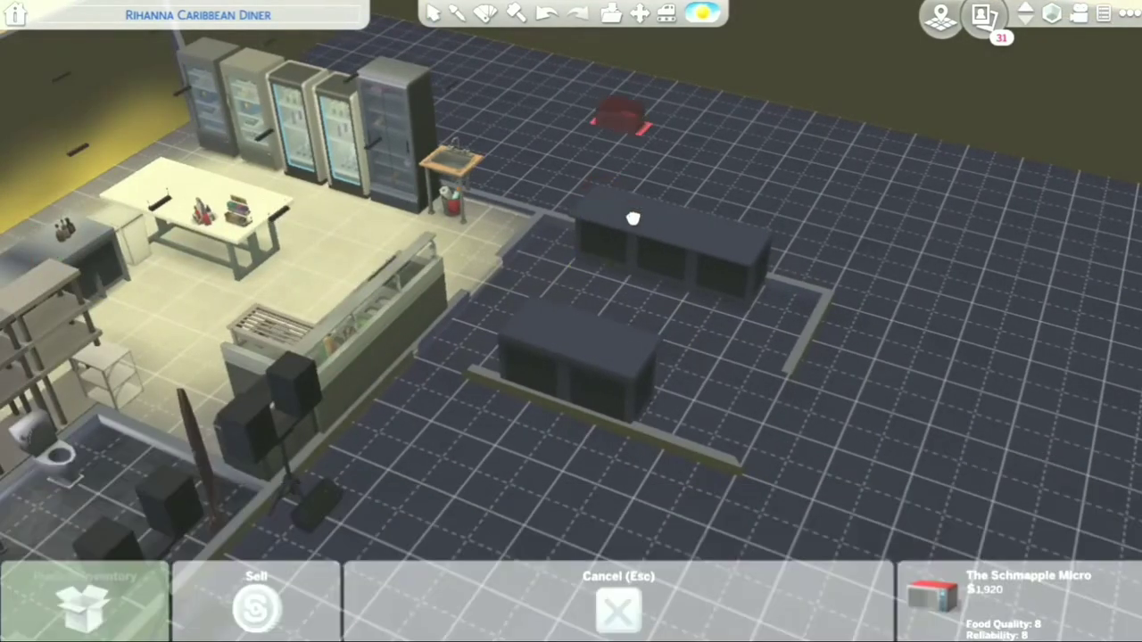
pyautogui.click(621, 212)
# Step: Drag the dark countertop oven further left
pyautogui.scroll(-2, 870, 607)
pyautogui.scroll(-10, 870, 611)
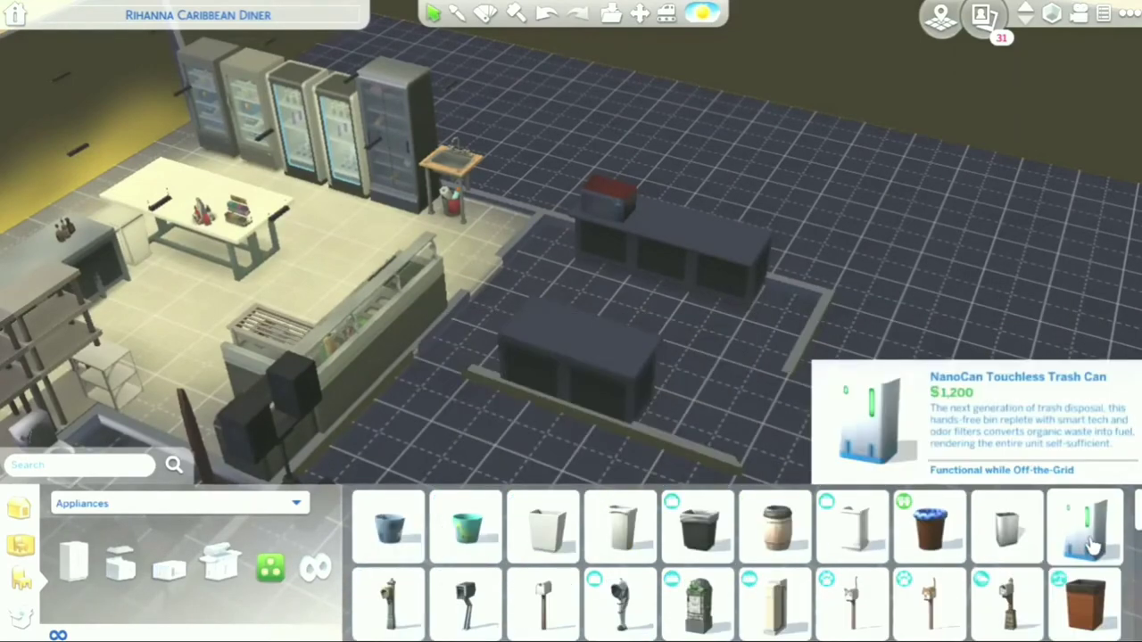
pyautogui.scroll(-2, 870, 611)
pyautogui.press('a')
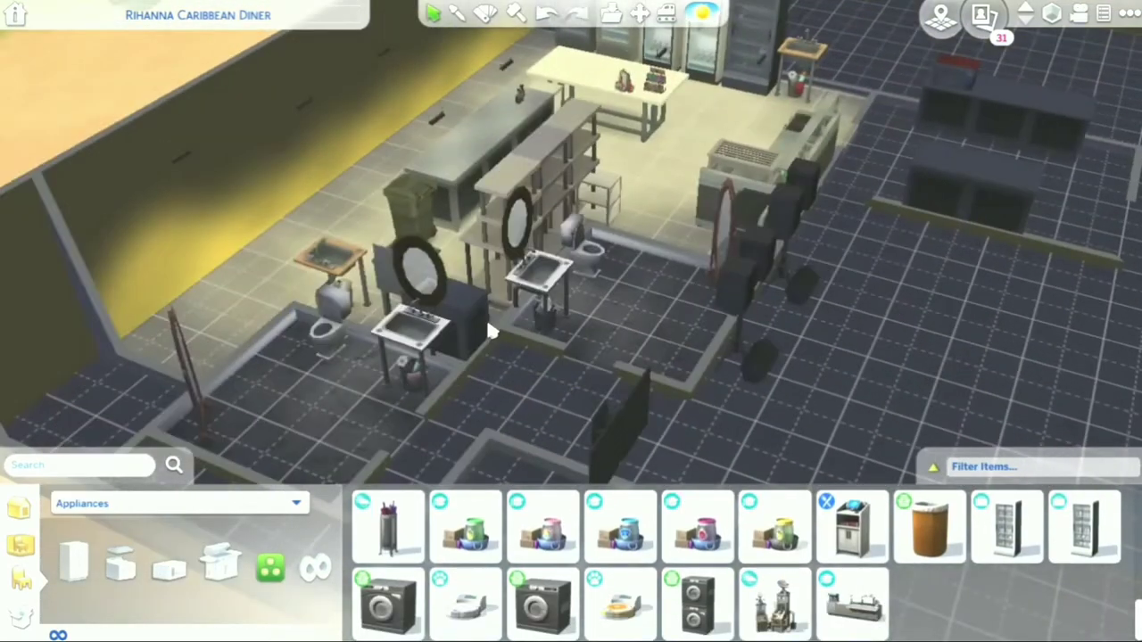
pyautogui.moveTo(475, 321)
pyautogui.mouseDown()
pyautogui.moveTo(241, 305)
pyautogui.moveTo(238, 347)
pyautogui.moveTo(199, 344)
pyautogui.mouseUp()
pyautogui.scroll(2, 892, 571)
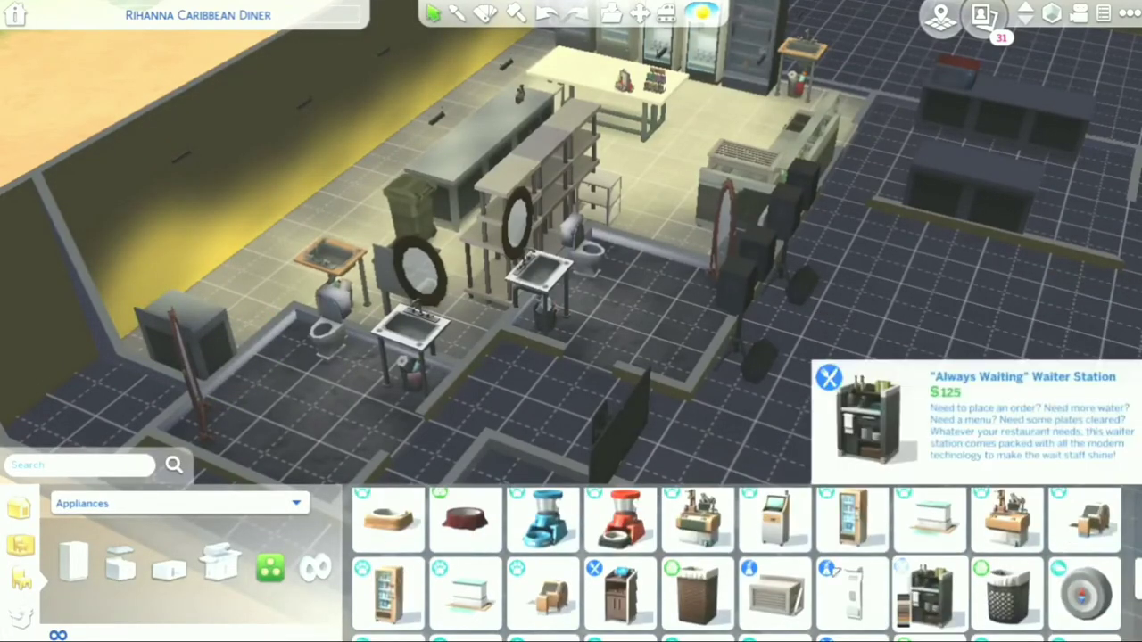
# Step: Place the Always Waiting Waiter Station by the sink and reposition the prep sink
pyautogui.click(928, 593)
pyautogui.click(455, 346)
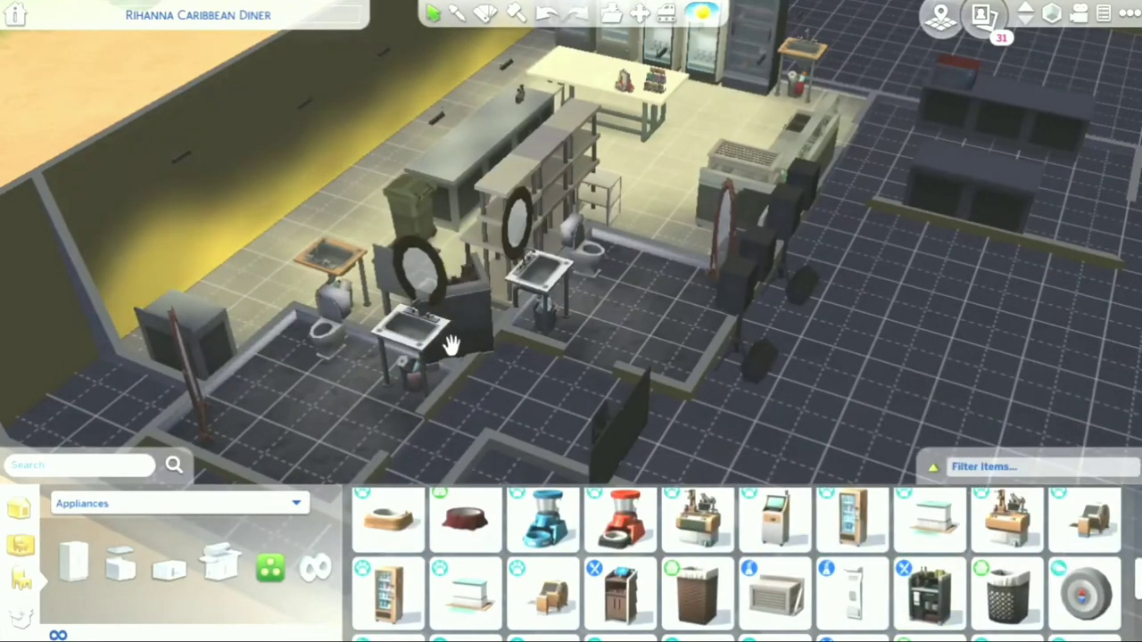
pyautogui.press('e')
pyautogui.press('e')
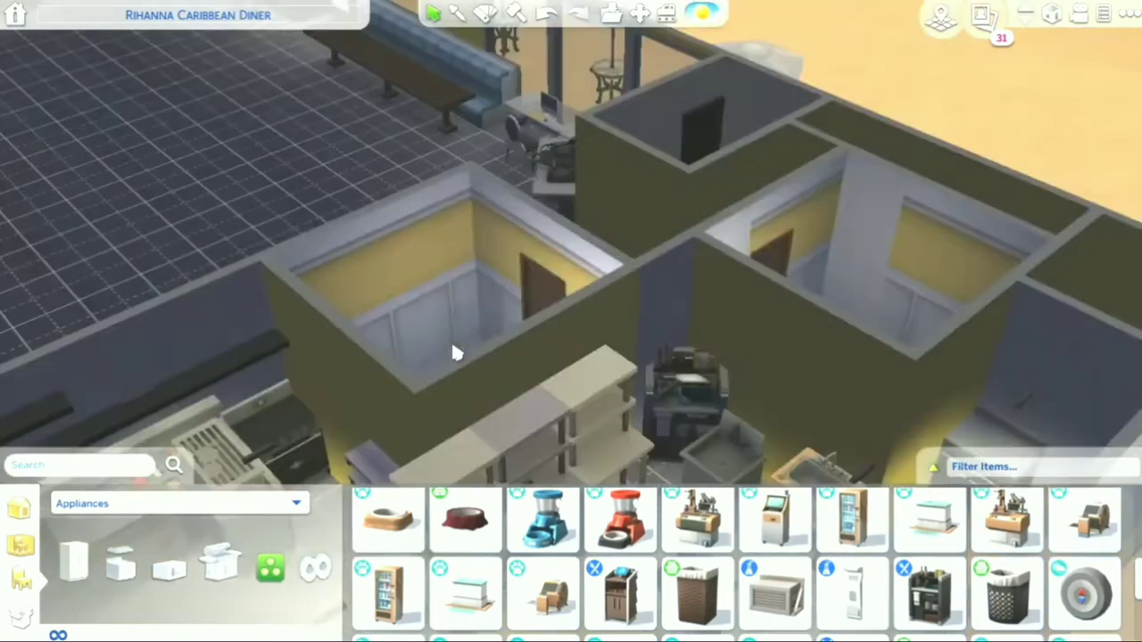
pyautogui.click(726, 260)
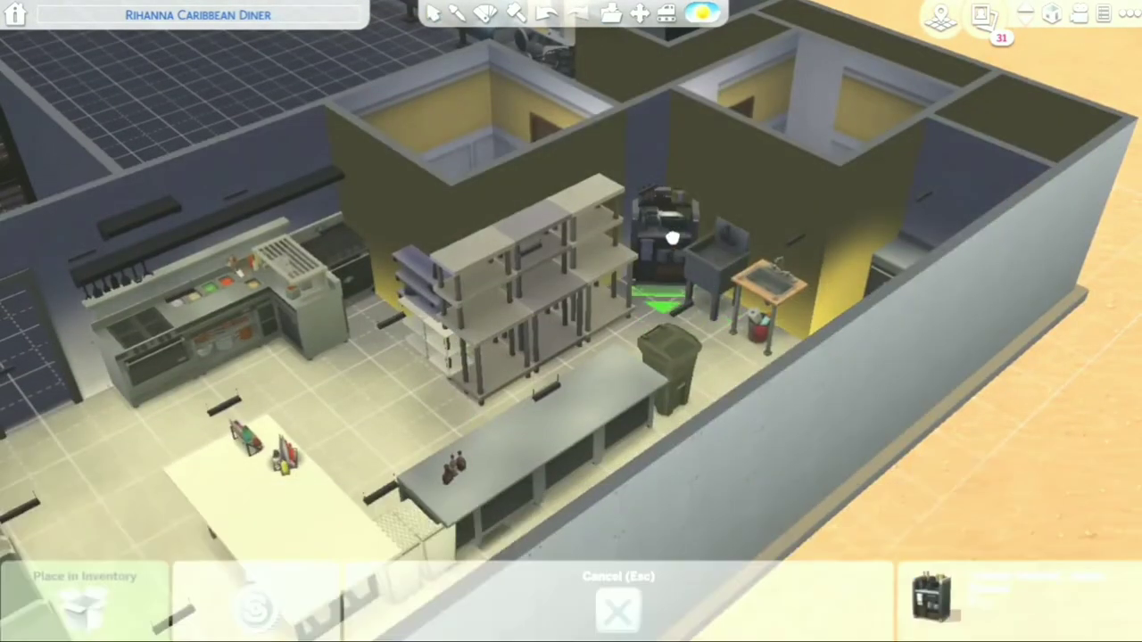
pyautogui.click(669, 236)
# Step: Place a Simplicity Dining Table on the empty dining floor with a grey metal chair beside it
pyautogui.press('e')
pyautogui.press('e')
pyautogui.press('s')
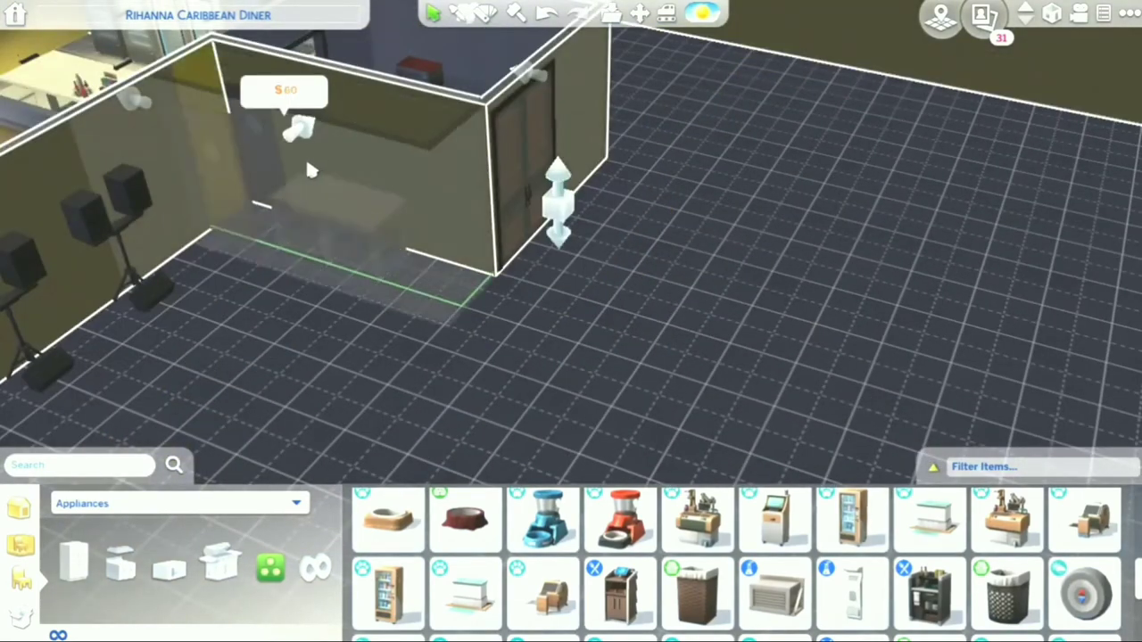
pyautogui.click(107, 504)
pyautogui.click(80, 271)
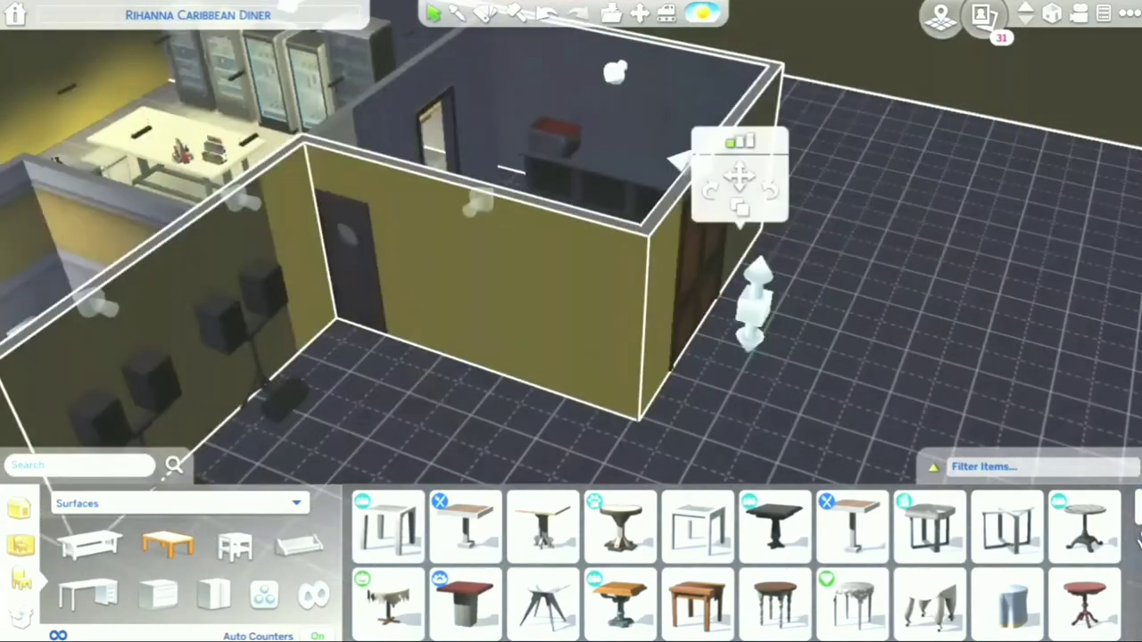
pyautogui.scroll(-2, 1137, 536)
pyautogui.click(776, 579)
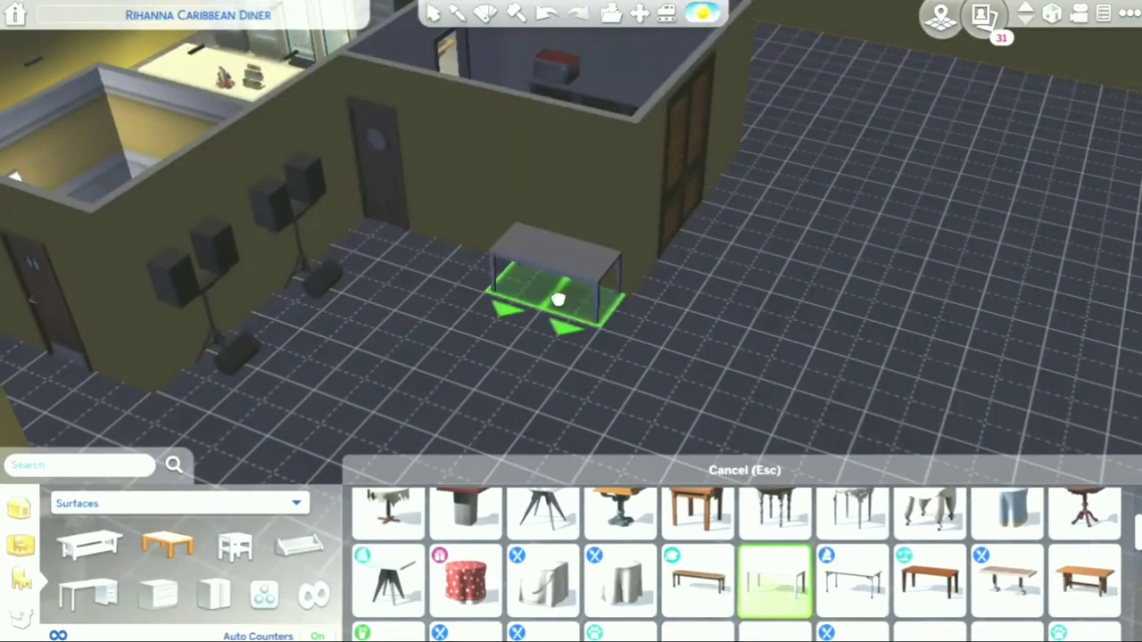
pyautogui.click(532, 299)
pyautogui.click(194, 514)
pyautogui.click(119, 258)
pyautogui.click(696, 527)
pyautogui.click(450, 236)
# Step: Search the catalog for 'divider' and set two Basic Room Dividers side by side in front of the table
pyautogui.click(80, 464)
pyautogui.write('divider')
pyautogui.press('Return')
pyautogui.scroll(1, 1106, 571)
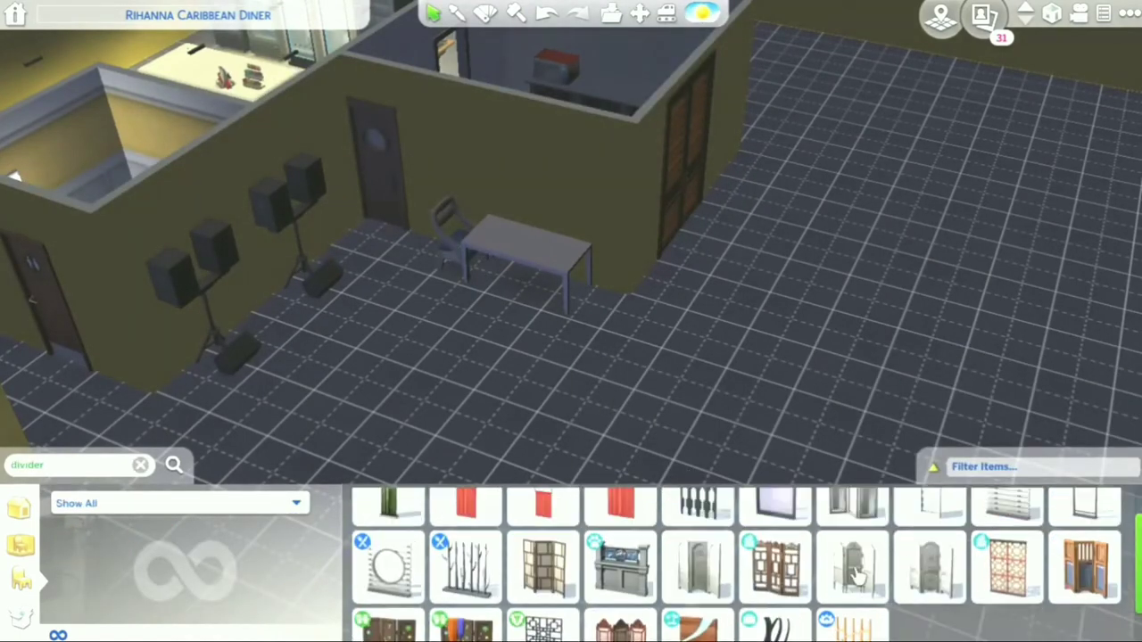
pyautogui.click(1084, 570)
pyautogui.click(515, 307)
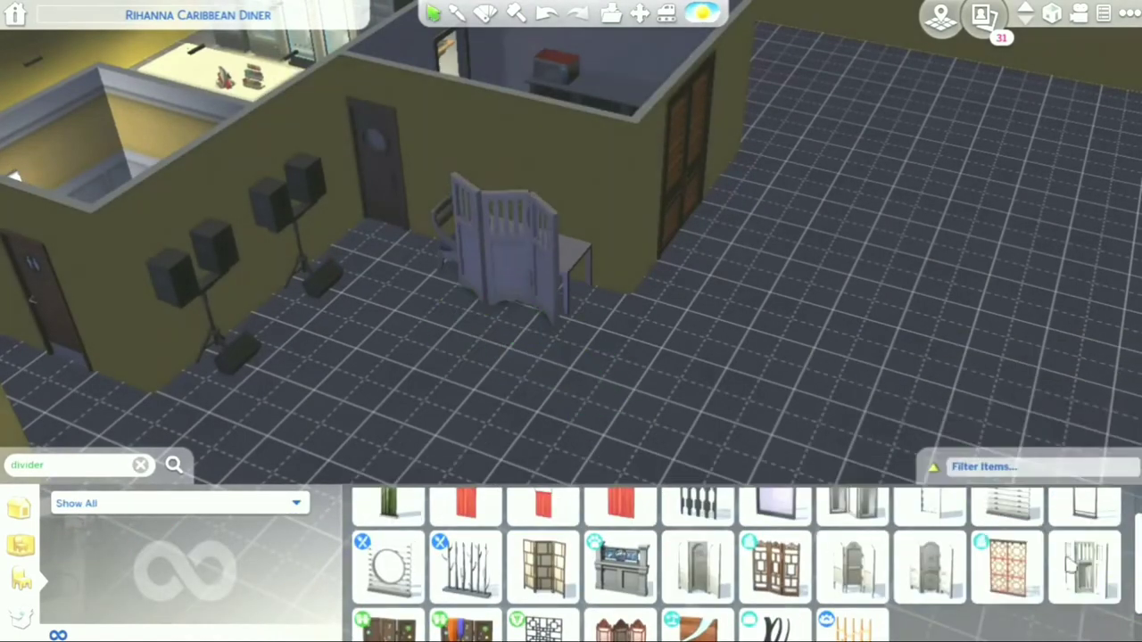
pyautogui.click(1083, 571)
pyautogui.click(598, 319)
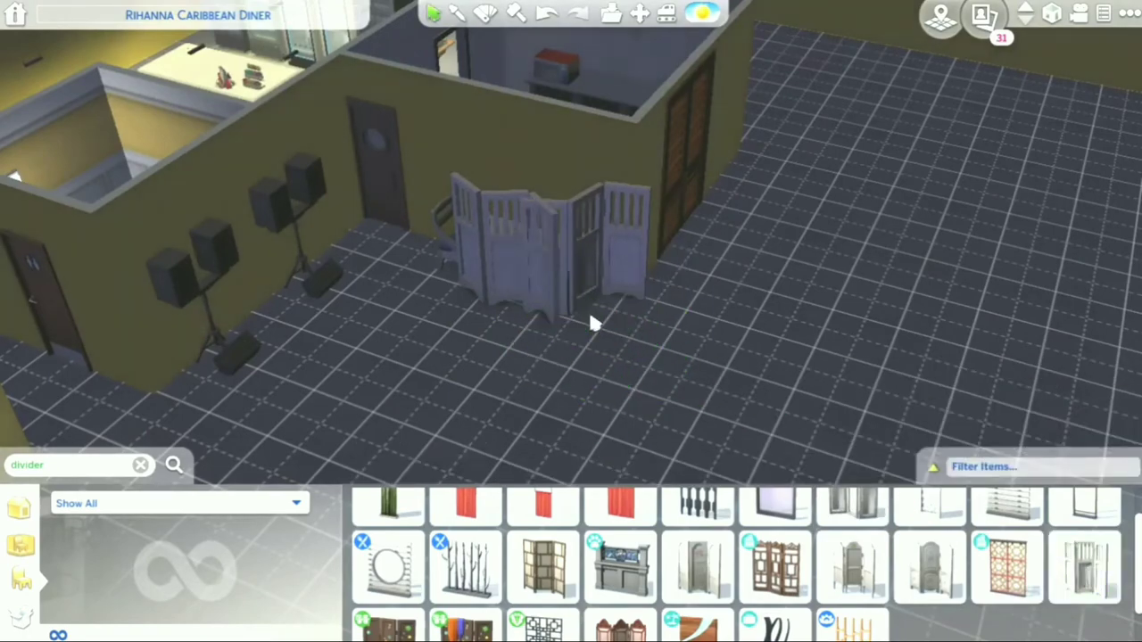
pyautogui.press('e')
pyautogui.click(644, 316)
pyautogui.click(653, 319)
pyautogui.press('e')
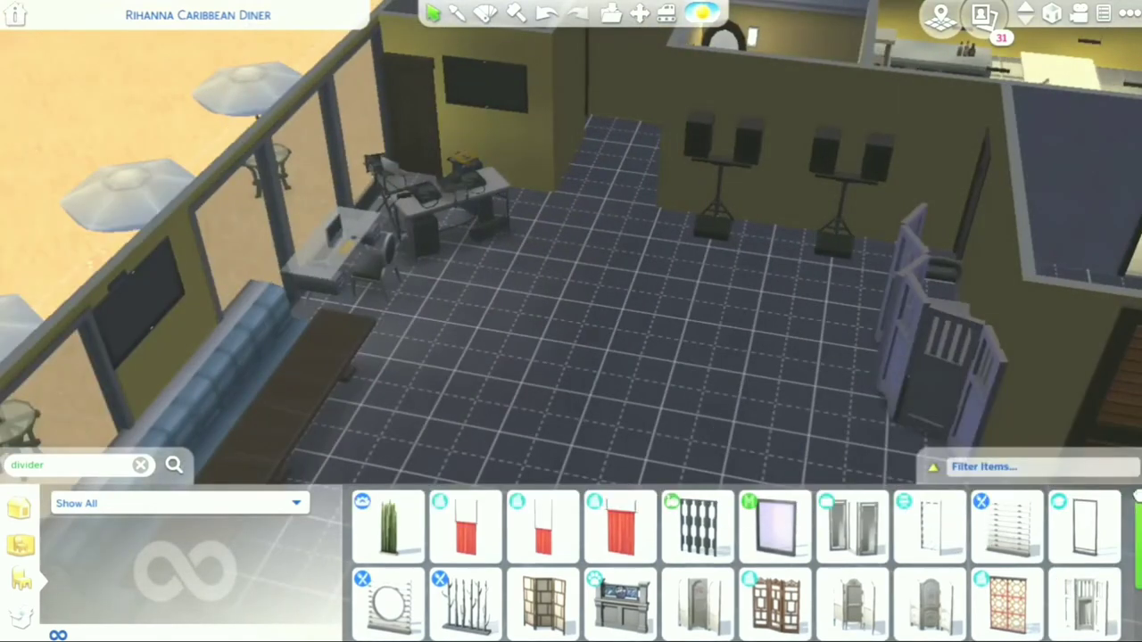
# Step: Place the Great Divider Panels at the end of the long blue bench
pyautogui.moveTo(854, 545)
pyautogui.scroll(-1, 785, 571)
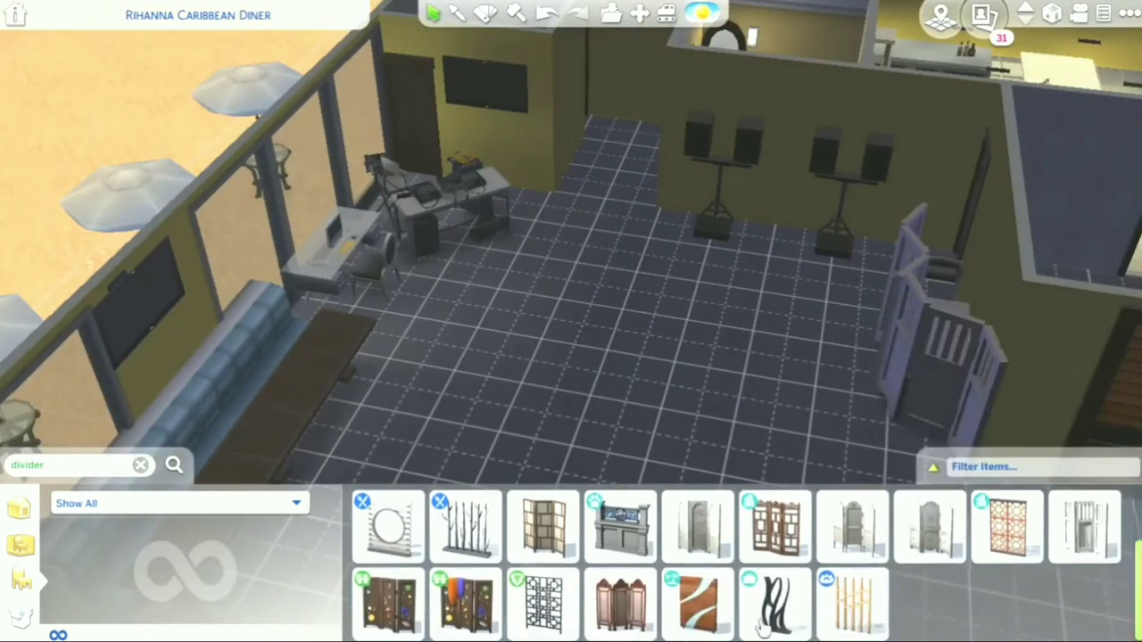
pyautogui.moveTo(632, 624)
pyautogui.click(629, 576)
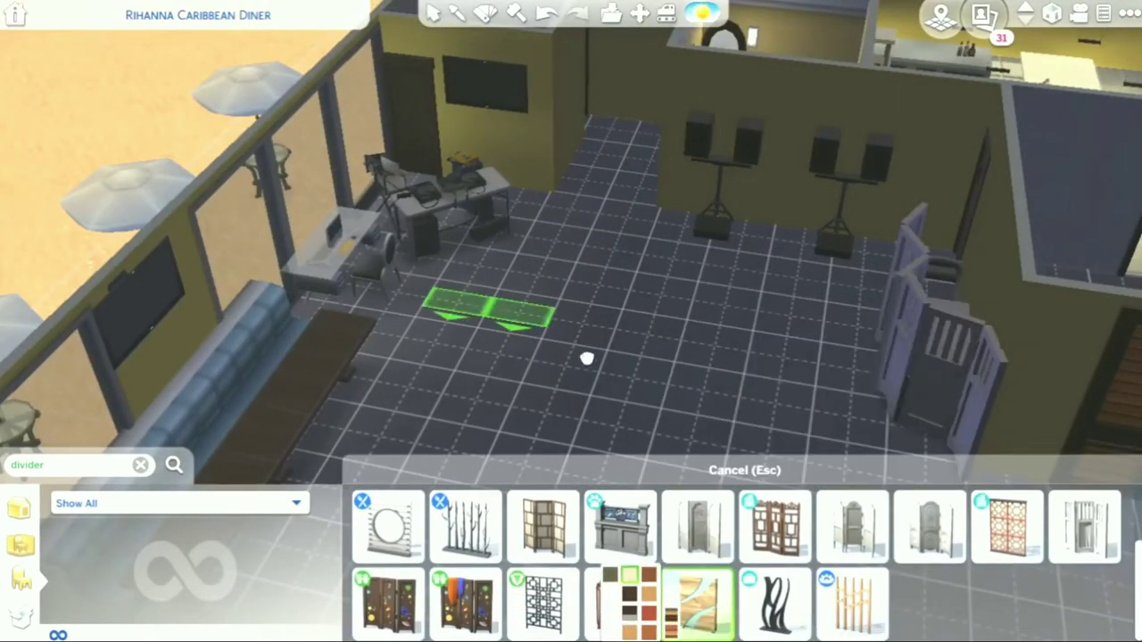
pyautogui.click(377, 325)
pyautogui.scroll(1, 981, 535)
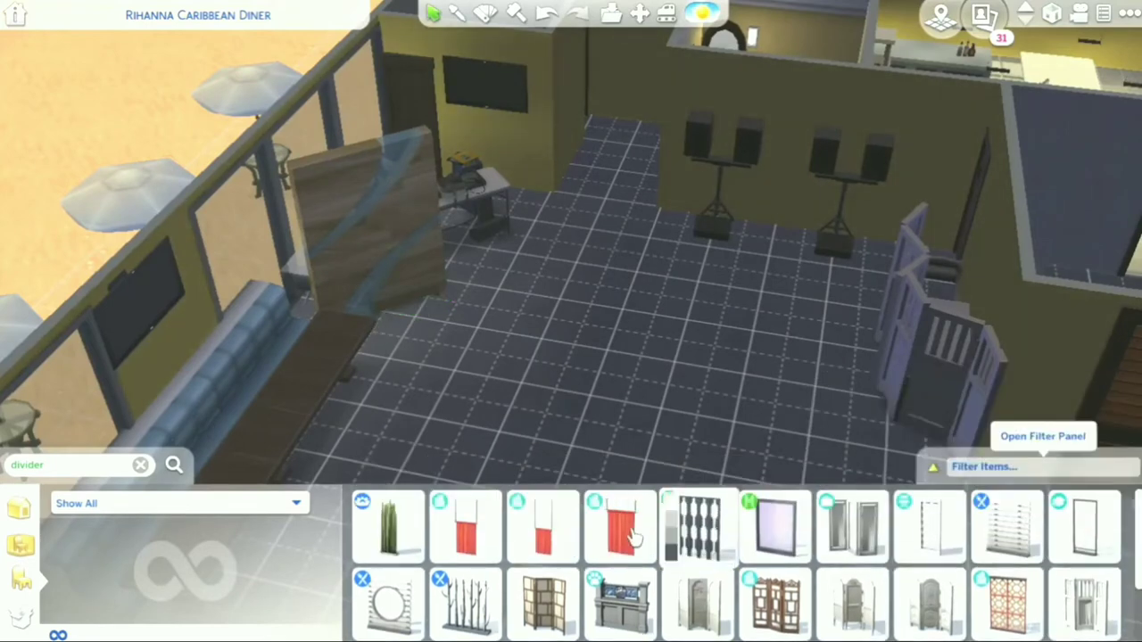
pyautogui.moveTo(560, 558)
pyautogui.click(551, 535)
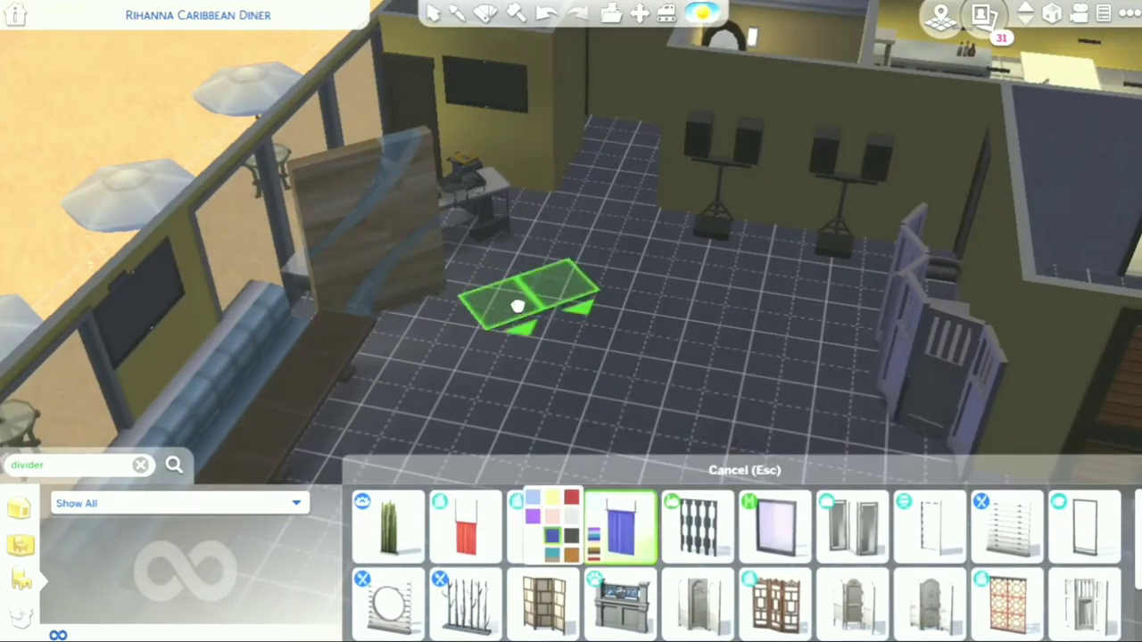
pyautogui.press('Escape')
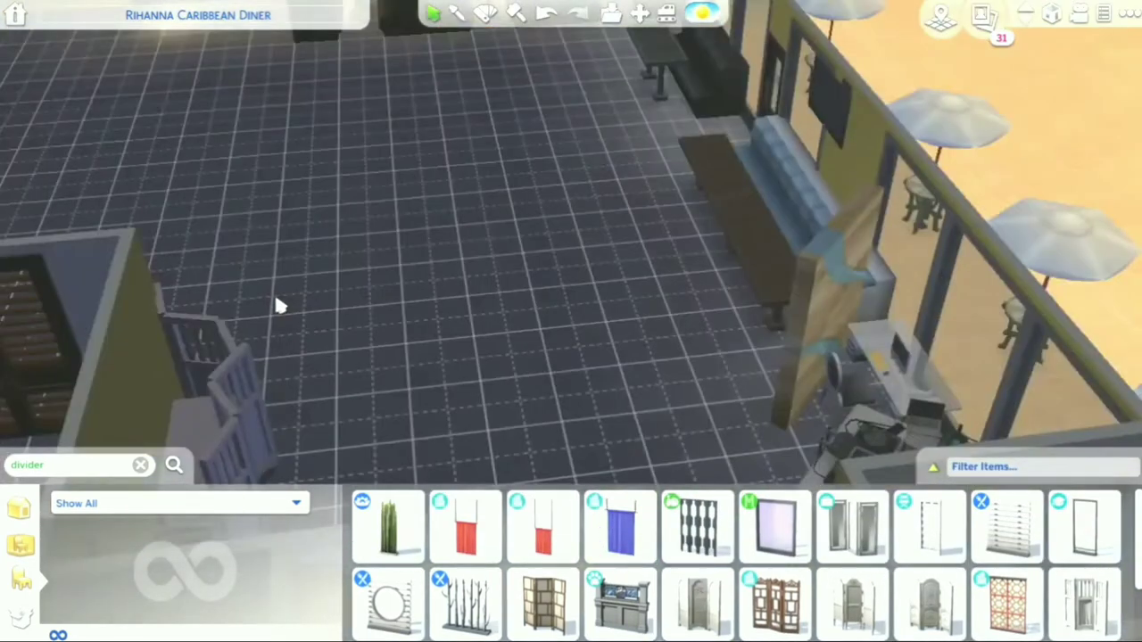
# Step: Place the bamboo divider by the railing and shift the wood-and-glass panel next to it
pyautogui.press('e')
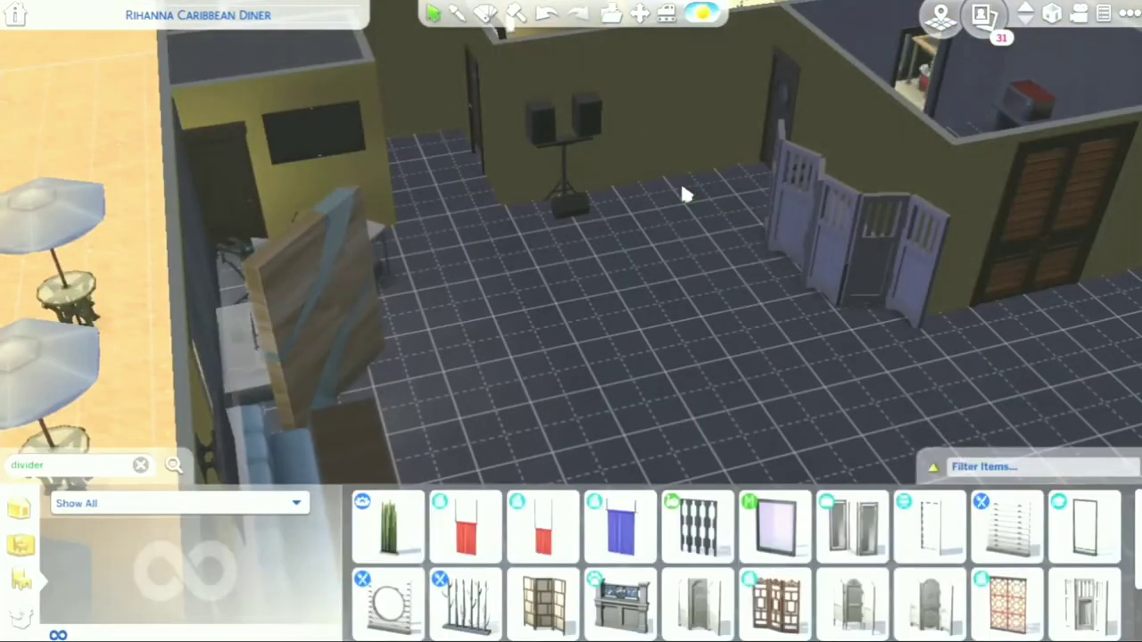
pyautogui.moveTo(1106, 553)
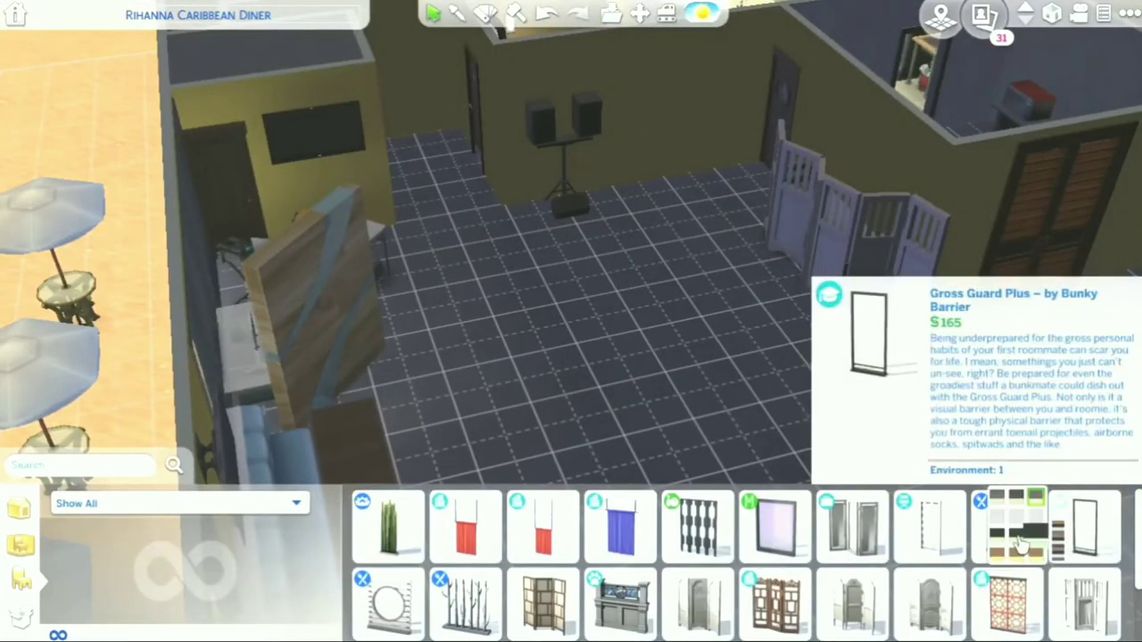
pyautogui.click(387, 526)
pyautogui.click(526, 409)
pyautogui.press('e')
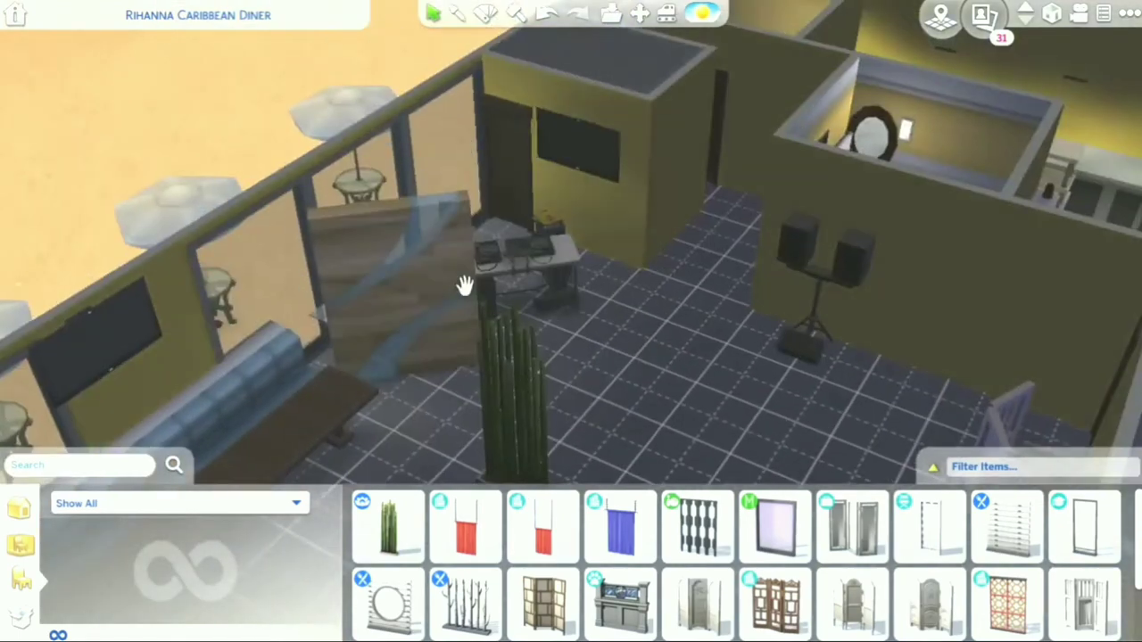
pyautogui.click(464, 285)
pyautogui.click(372, 315)
pyautogui.click(350, 296)
pyautogui.click(349, 296)
pyautogui.click(464, 294)
pyautogui.click(446, 318)
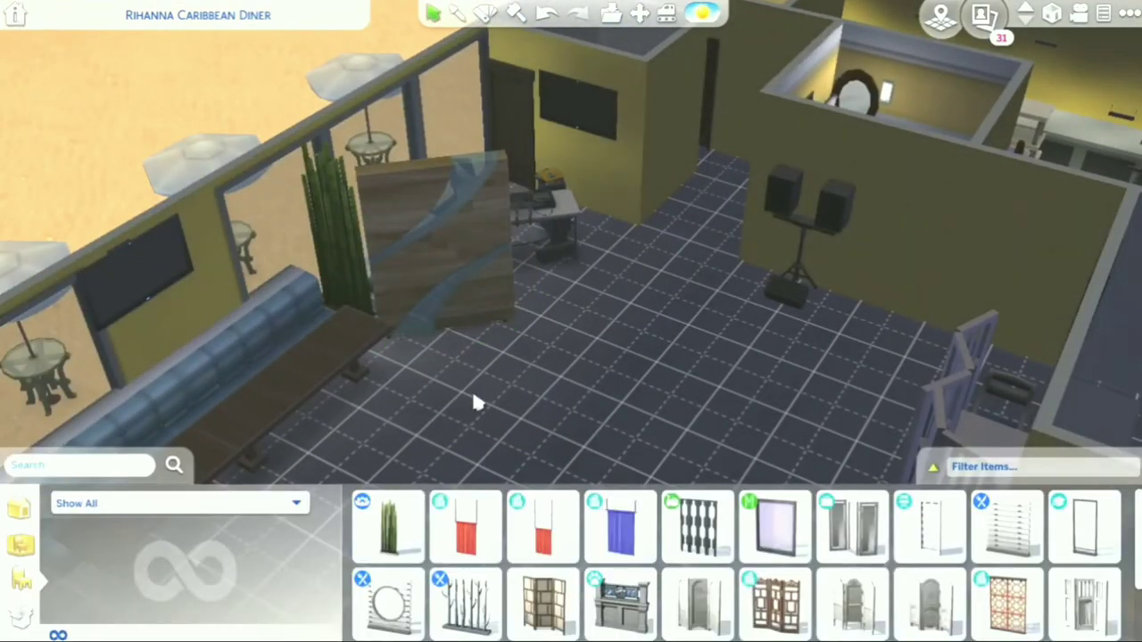
pyautogui.press('e')
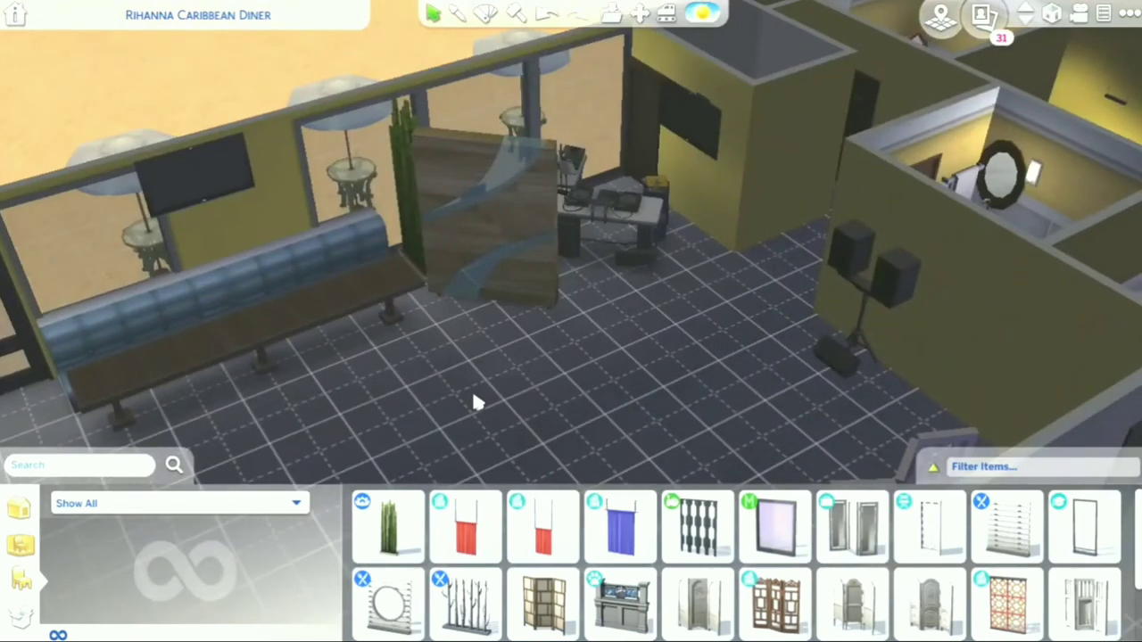
pyautogui.click(289, 505)
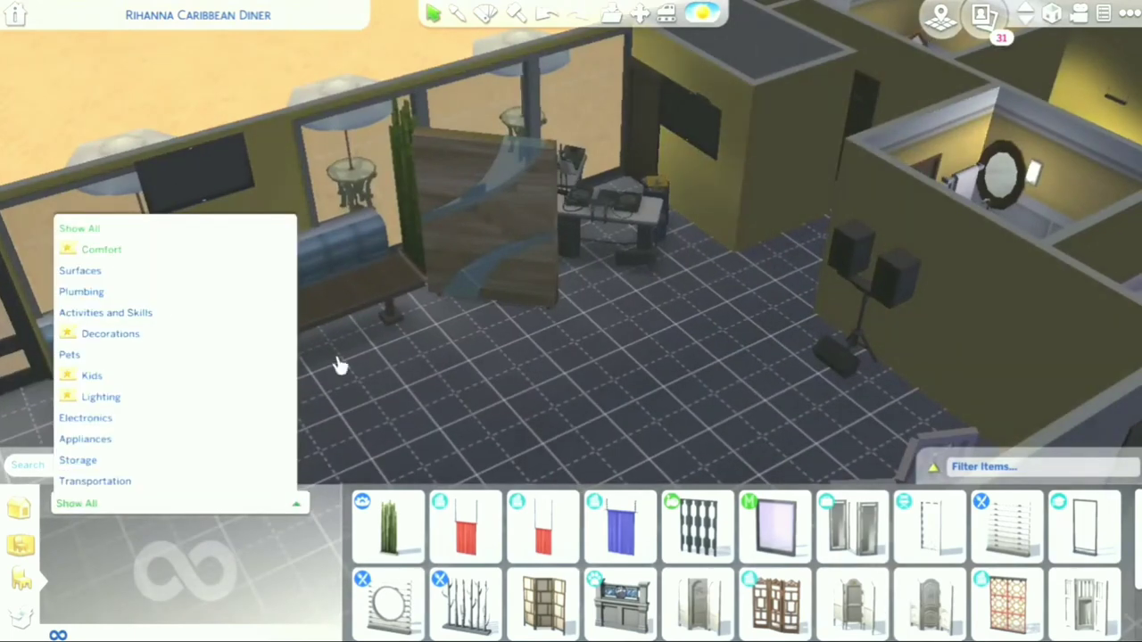
# Step: Add a black dining chair from Comfort seating and arrange chairs beside the centre table and booth
pyautogui.click(101, 249)
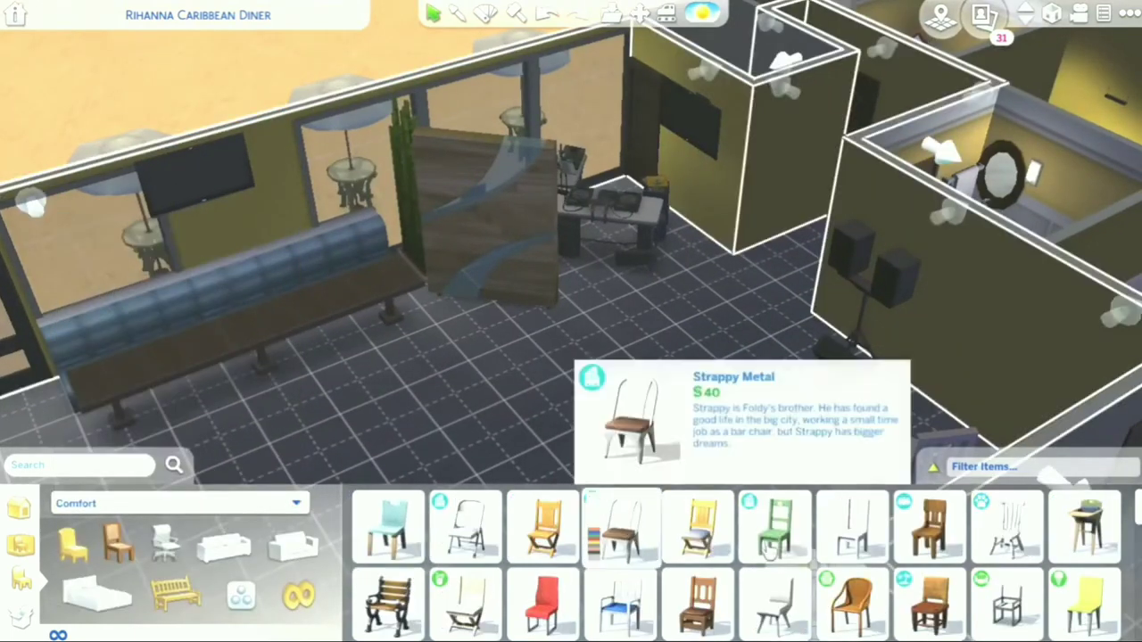
pyautogui.scroll(-3, 741, 562)
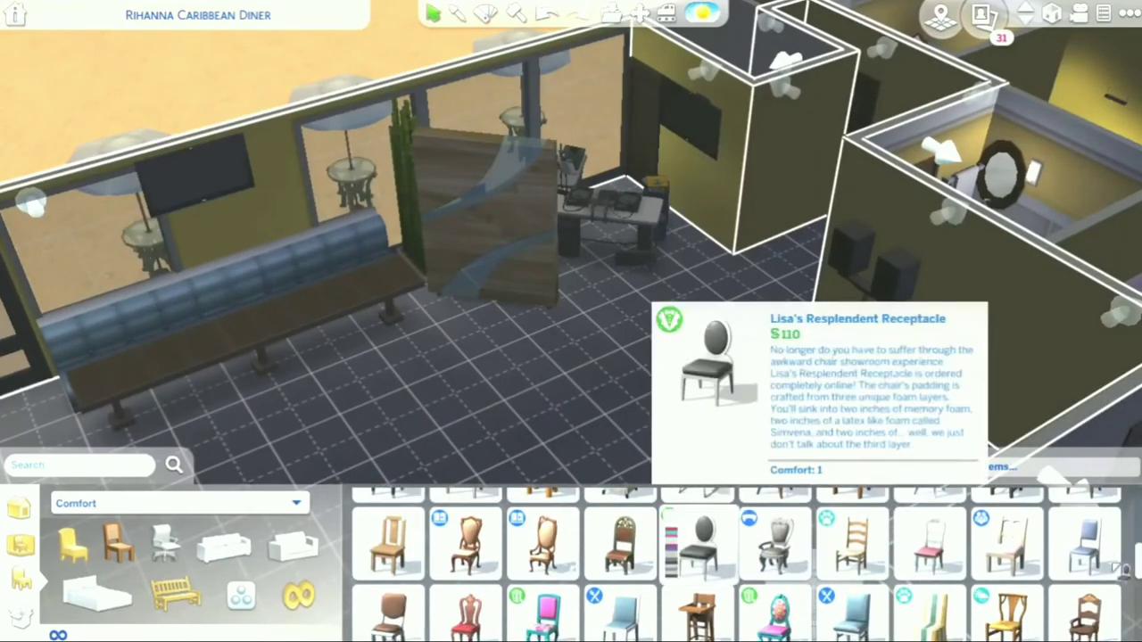
pyautogui.click(695, 553)
pyautogui.scroll(-4, 740, 561)
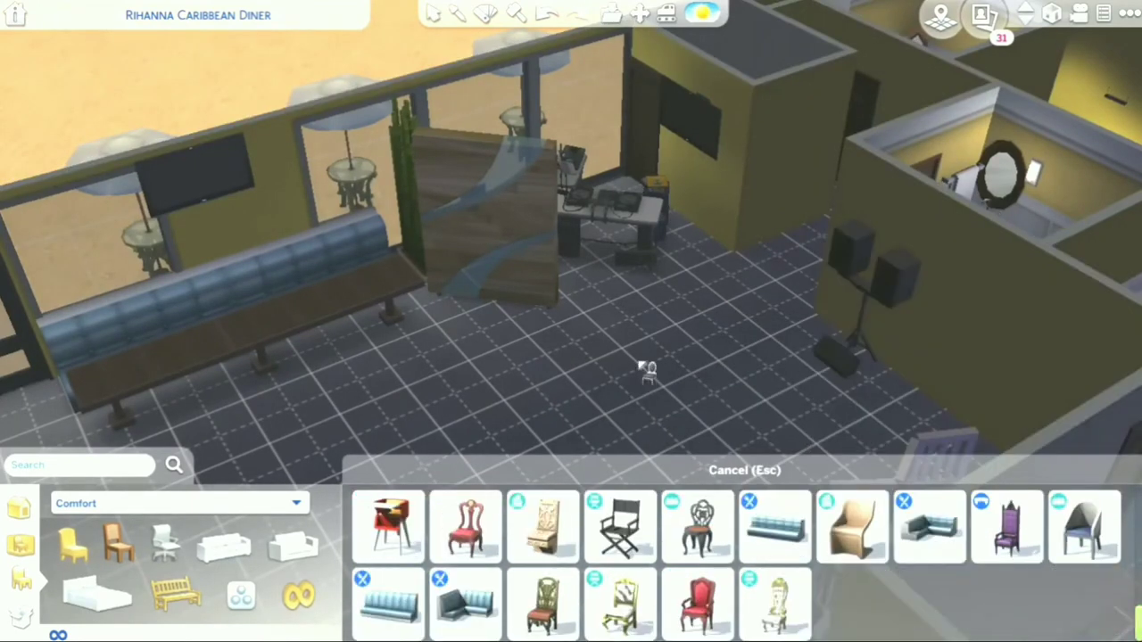
pyautogui.scroll(-2, 644, 370)
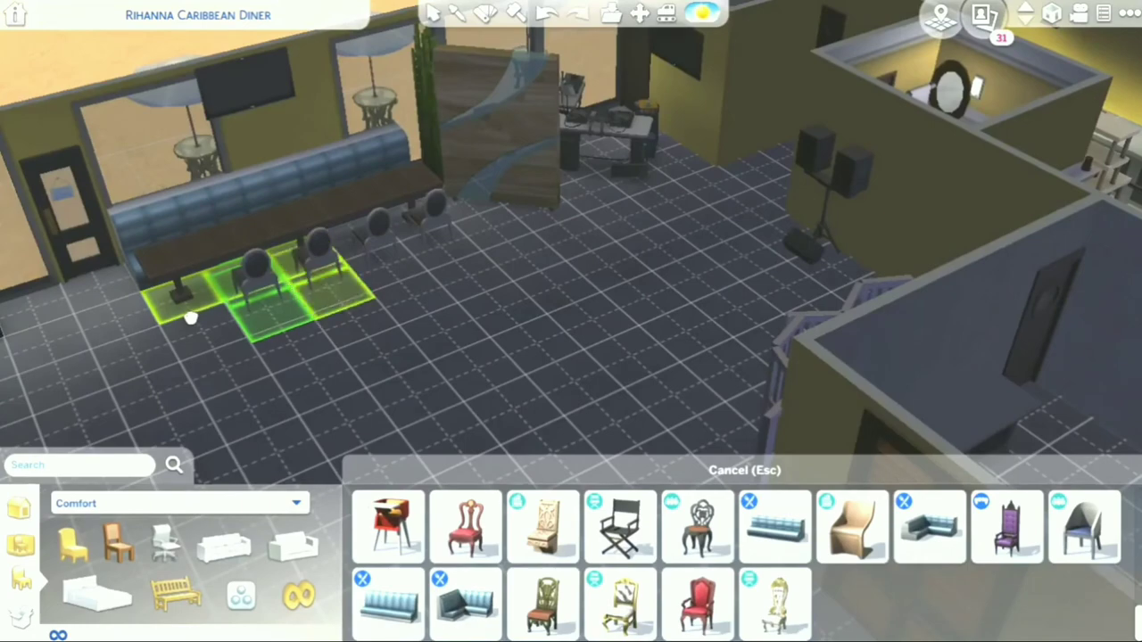
pyautogui.press('a')
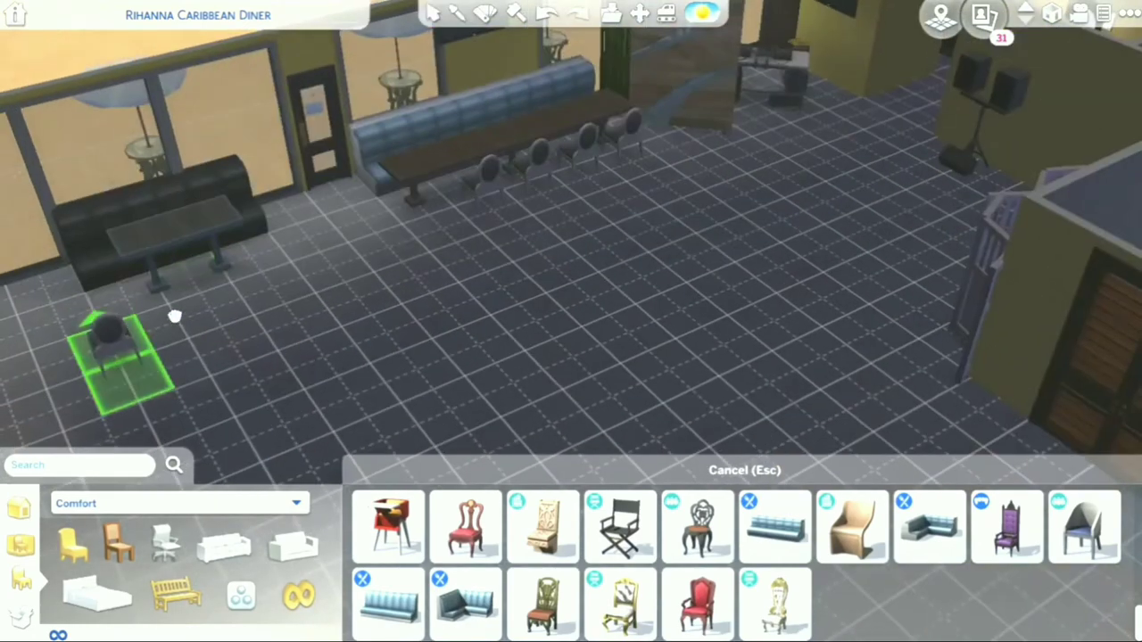
pyautogui.press('e')
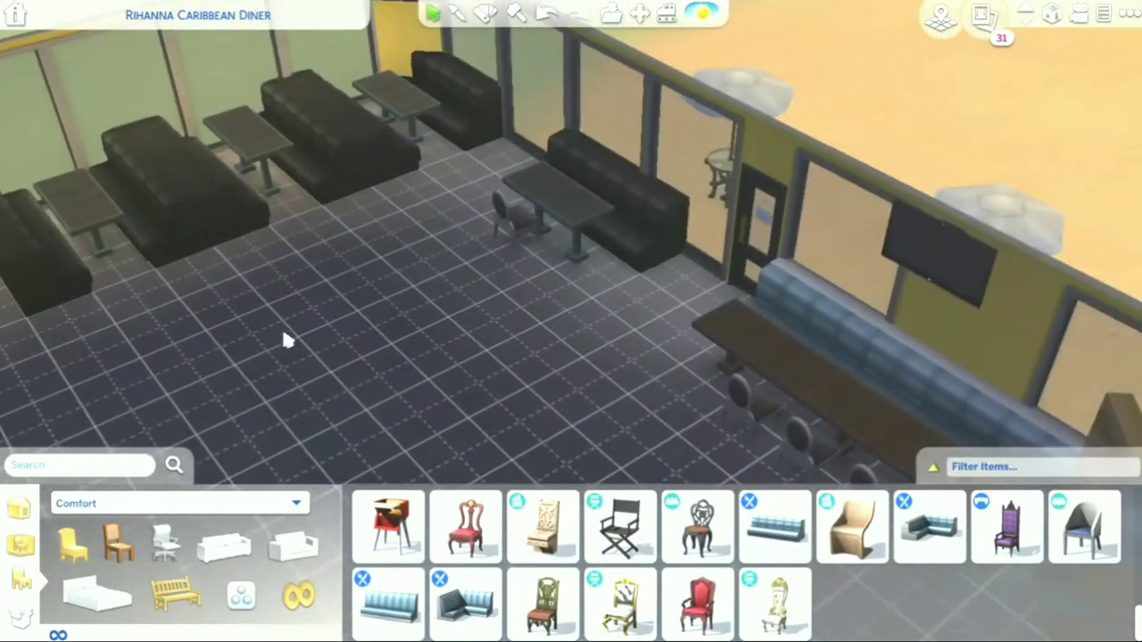
pyautogui.click(688, 395)
pyautogui.click(505, 203)
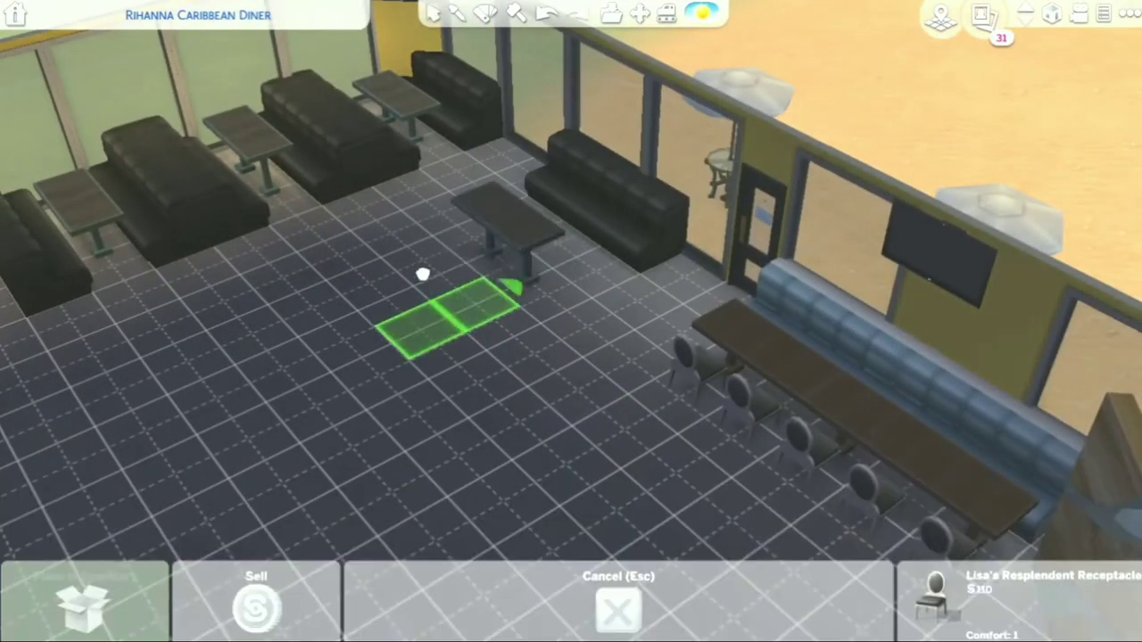
pyautogui.click(389, 285)
pyautogui.click(549, 227)
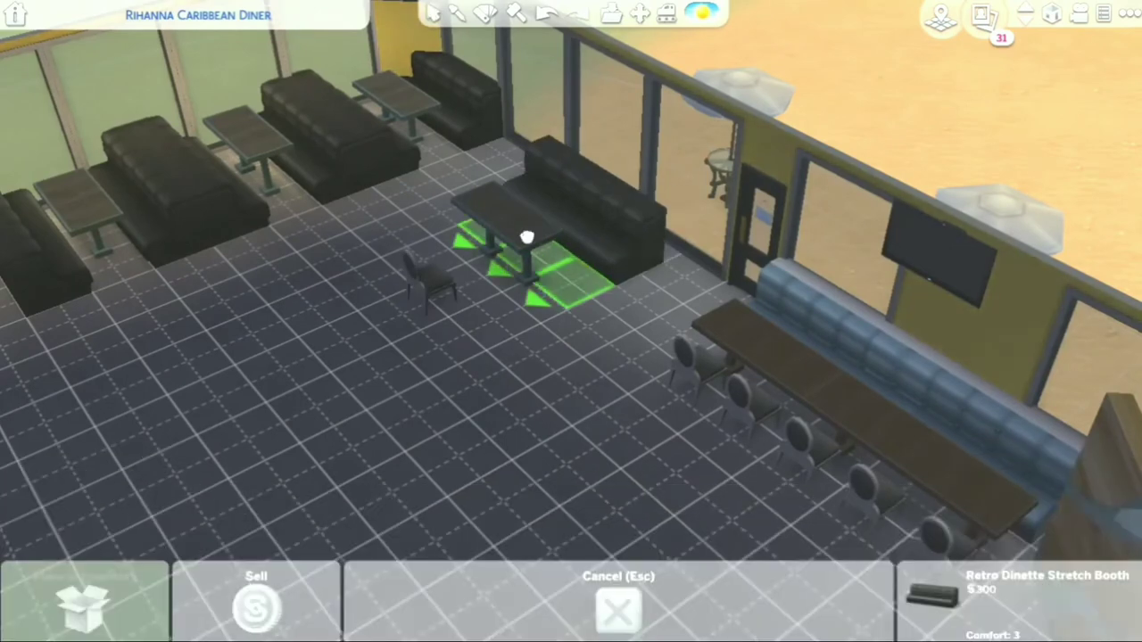
pyautogui.click(548, 239)
# Step: Replace the centre table with a copy of the booth table, pull a black chair up, and shift the set right
pyautogui.click(540, 236)
pyautogui.press('Delete')
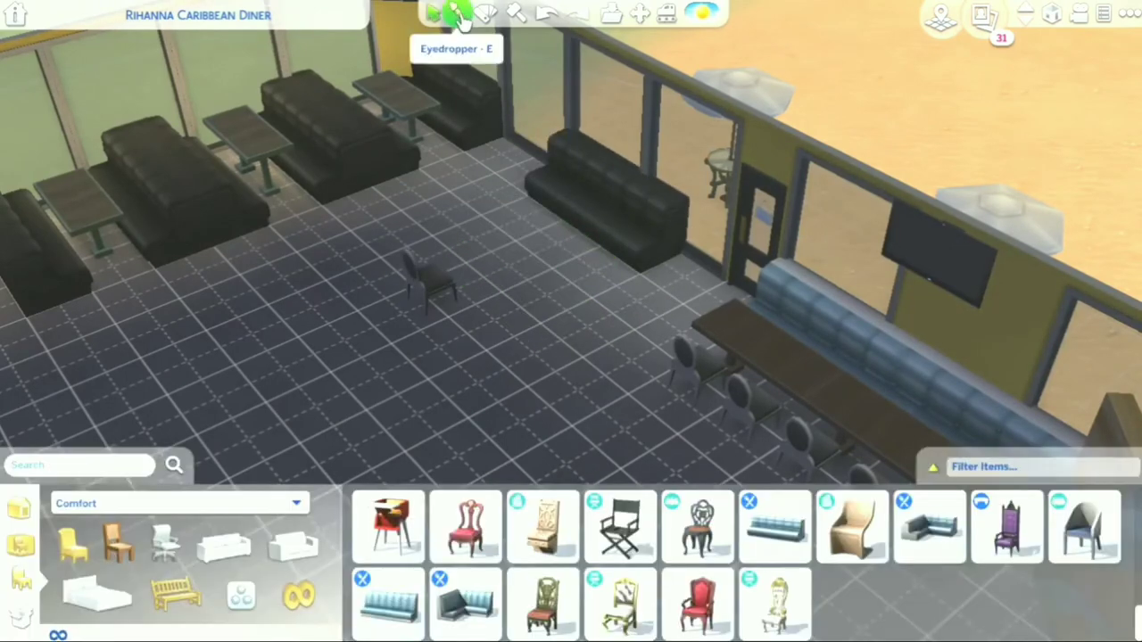
pyautogui.click(401, 235)
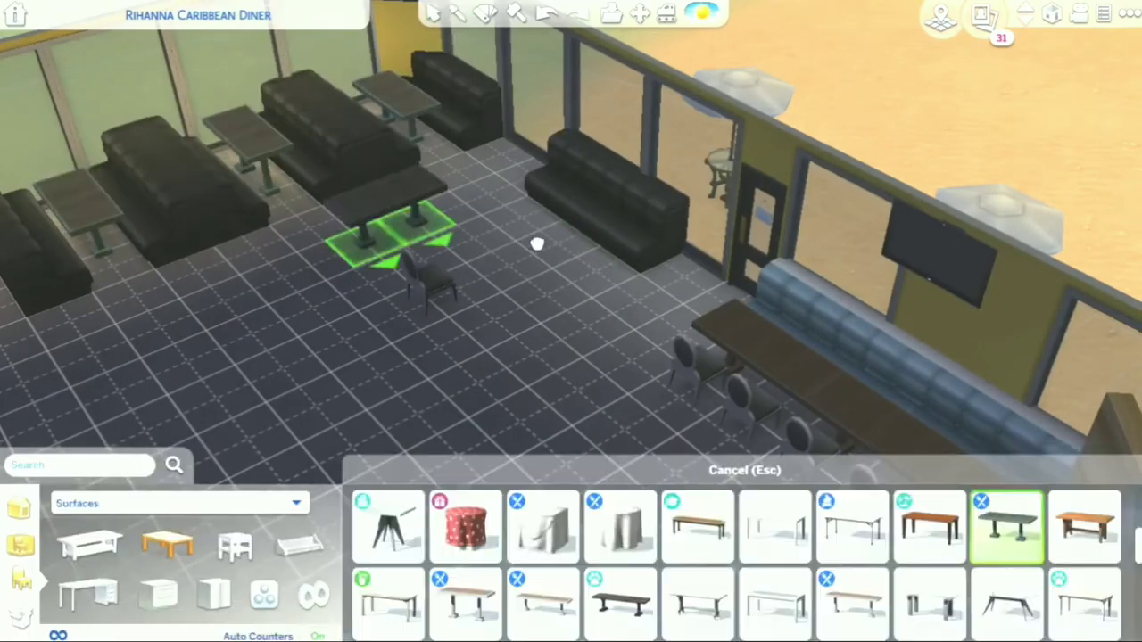
pyautogui.click(562, 242)
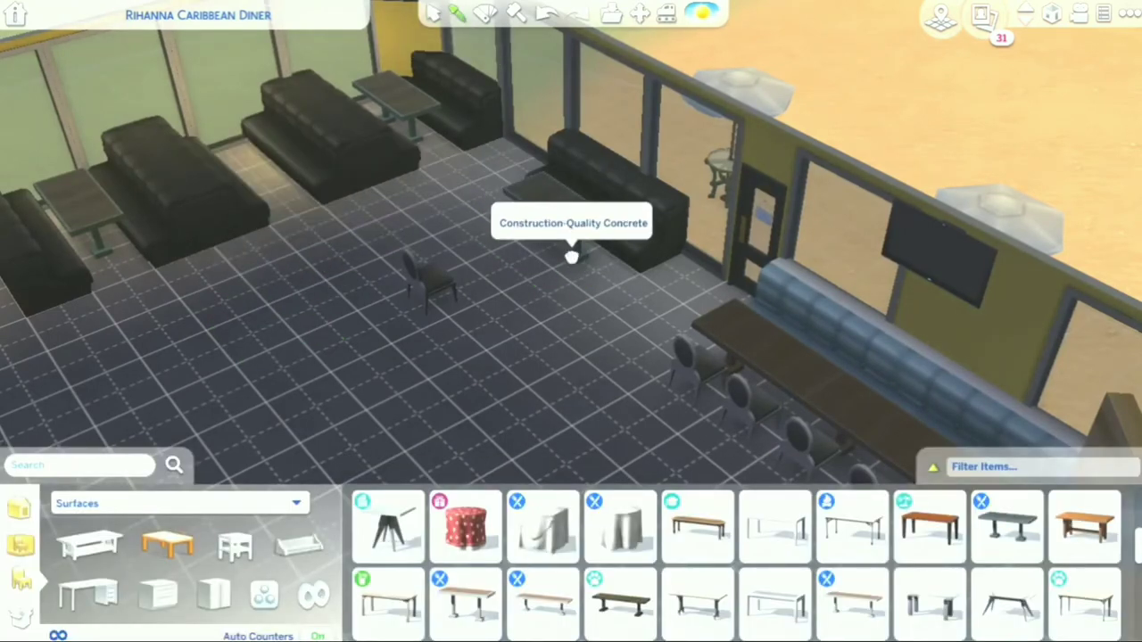
pyautogui.press('Escape')
pyautogui.click(402, 299)
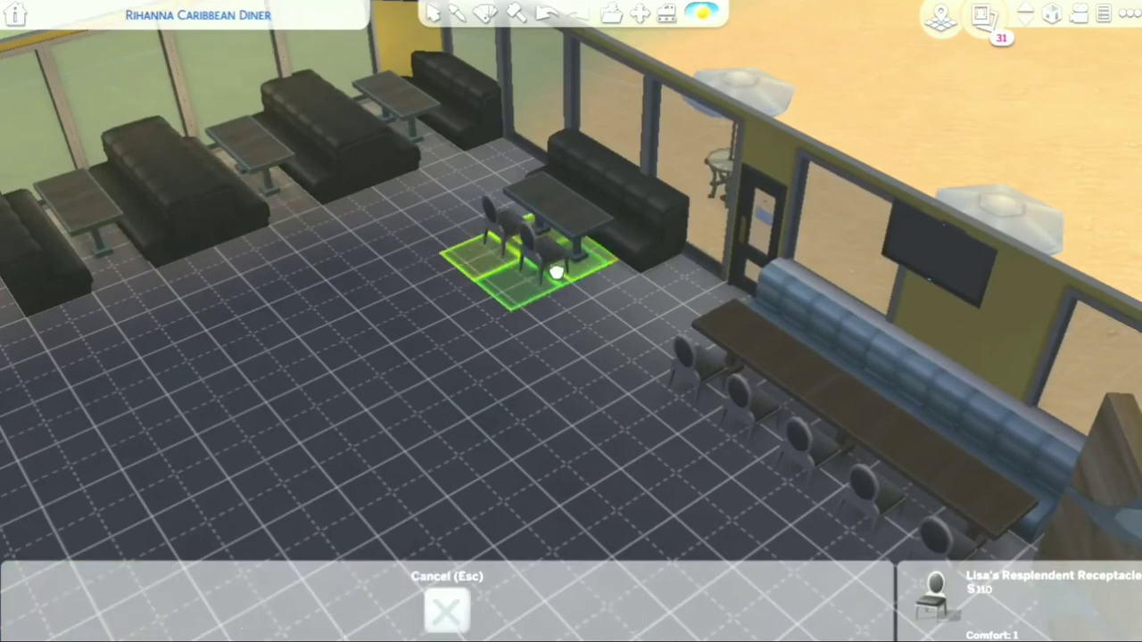
pyautogui.click(344, 343)
pyautogui.click(375, 249)
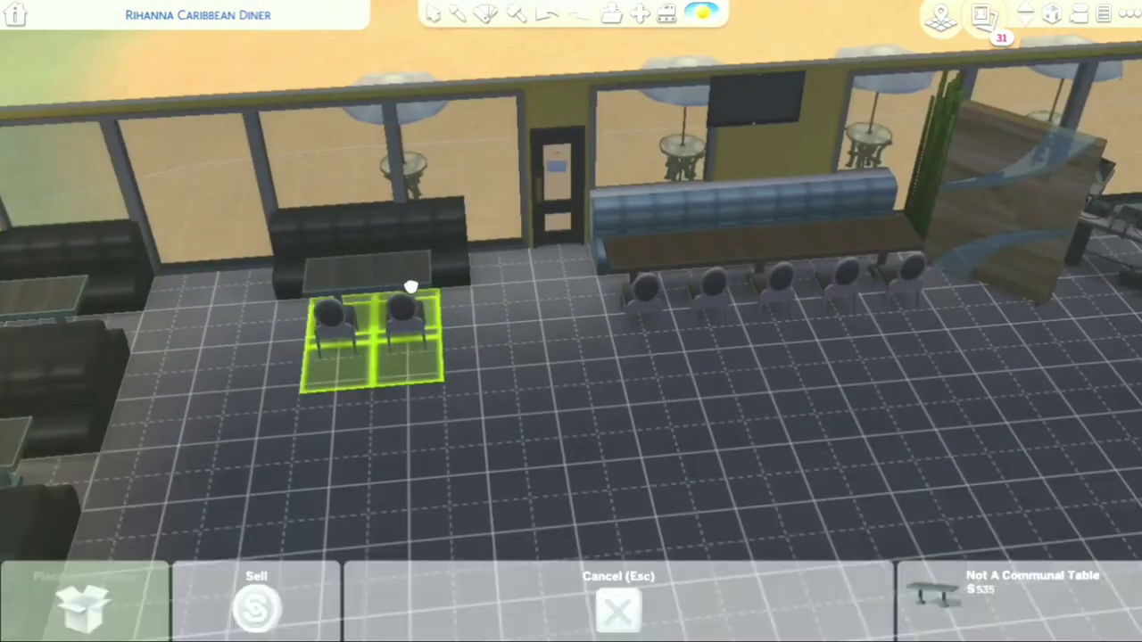
pyautogui.click(410, 268)
# Step: Place the Not A Communal Table and another dark table on the open floor, nudging the second slightly left
pyautogui.scroll(-1, 928, 526)
pyautogui.press('e')
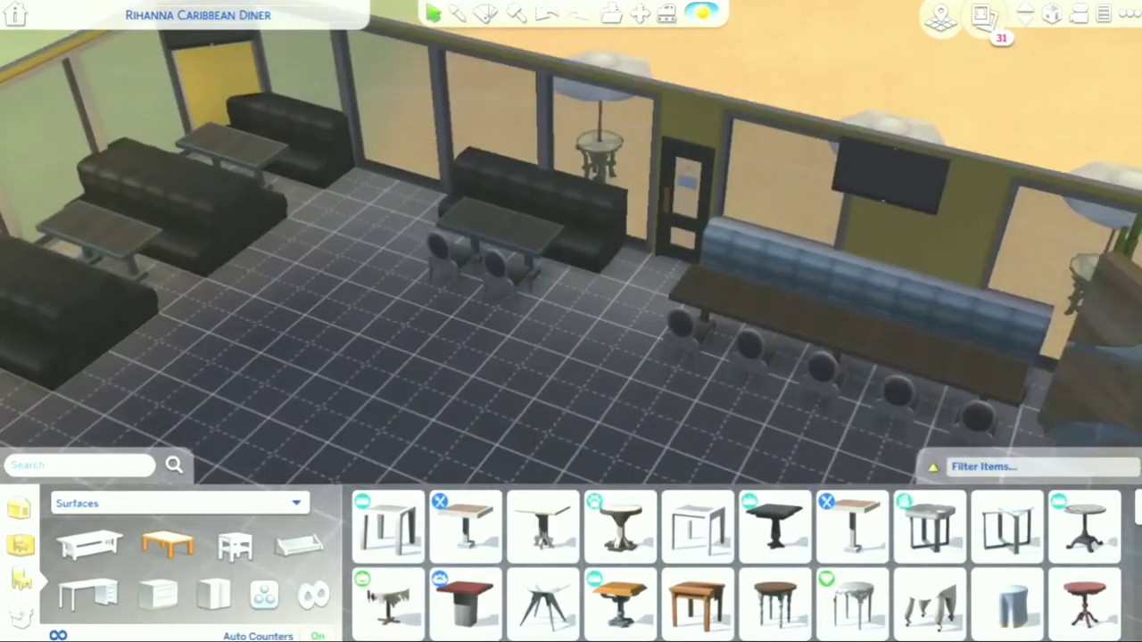
pyautogui.scroll(-1, 981, 562)
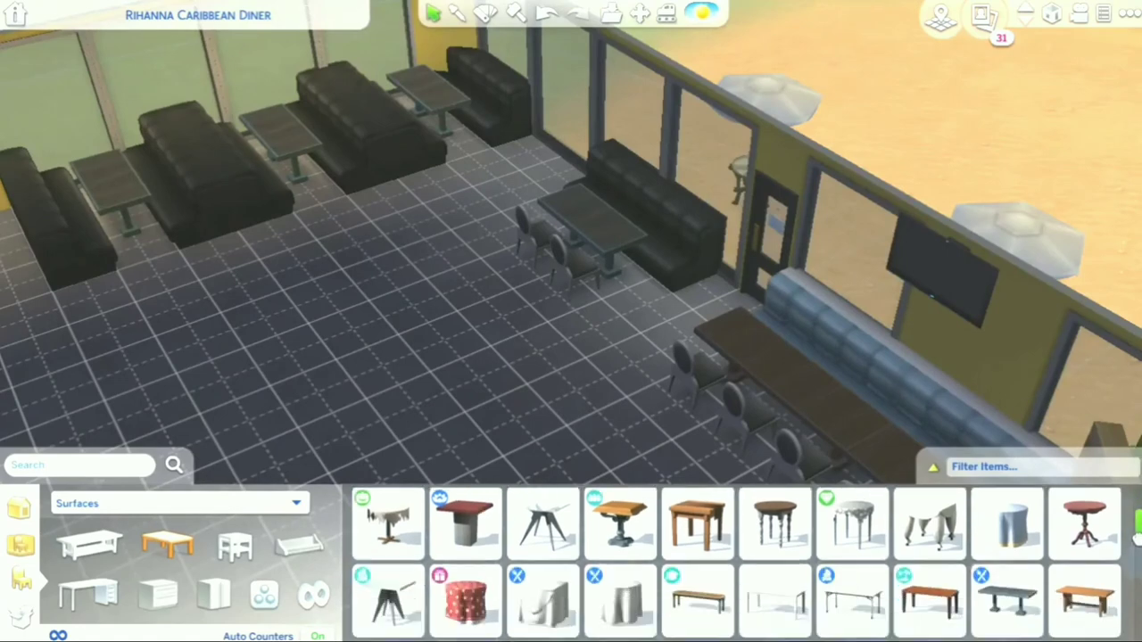
pyautogui.click(1006, 596)
pyautogui.press('Escape')
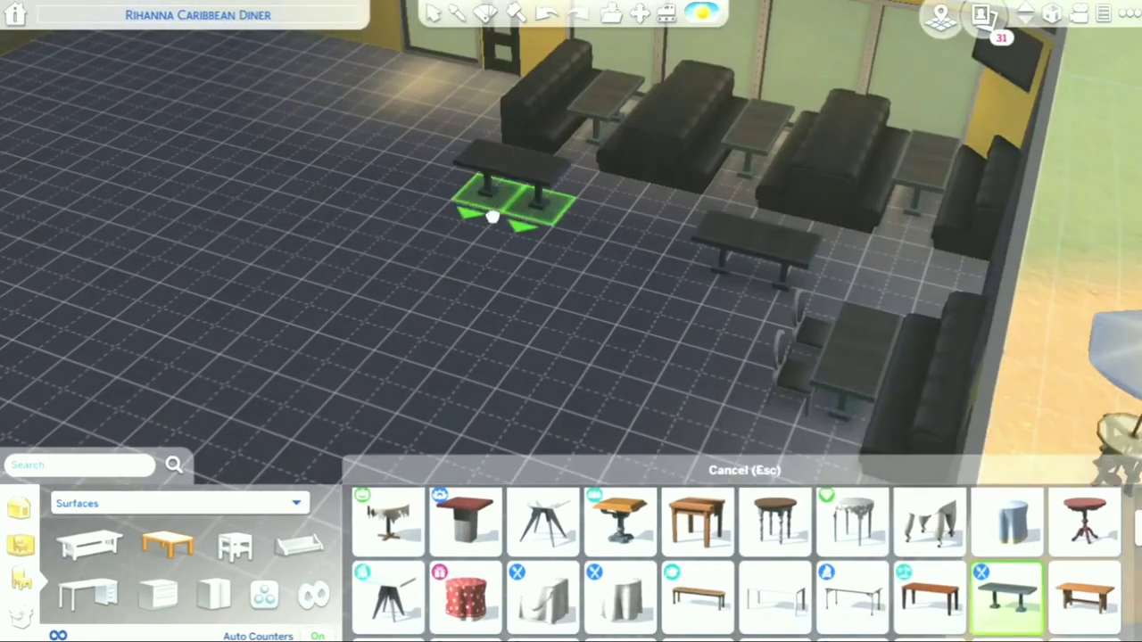
pyautogui.click(542, 216)
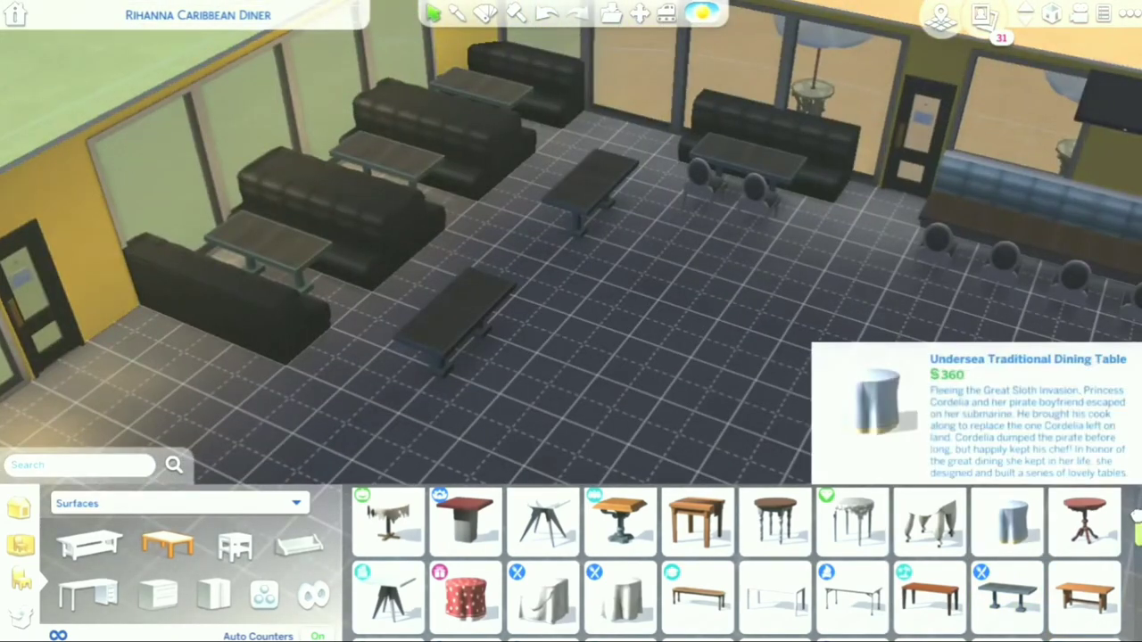
pyautogui.scroll(-1, 1006, 571)
pyautogui.click(1006, 571)
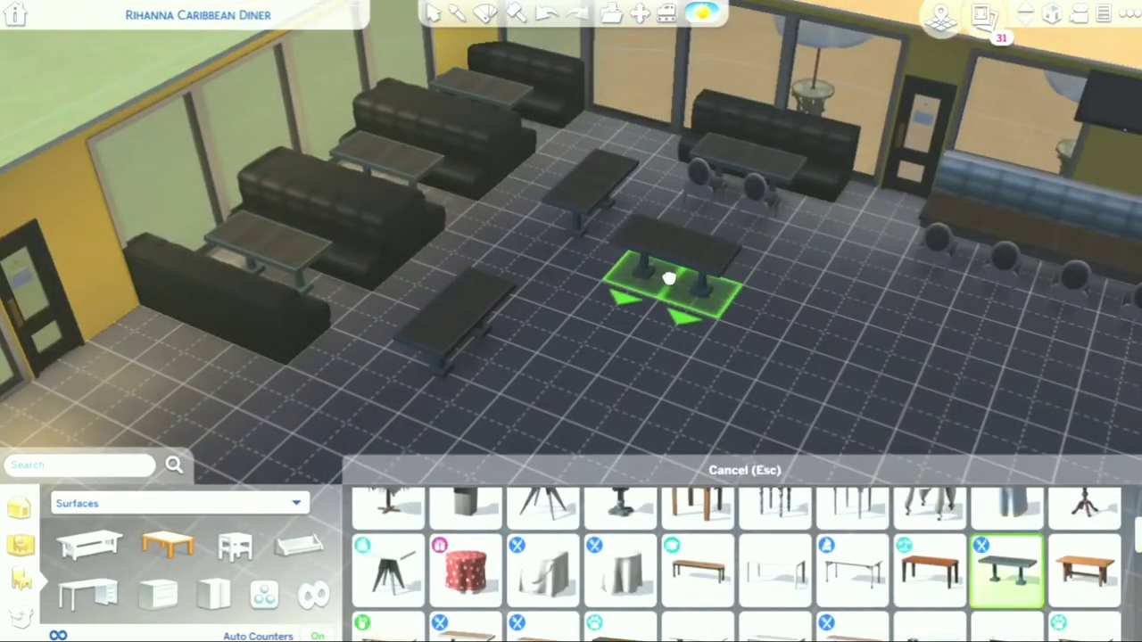
pyautogui.click(701, 279)
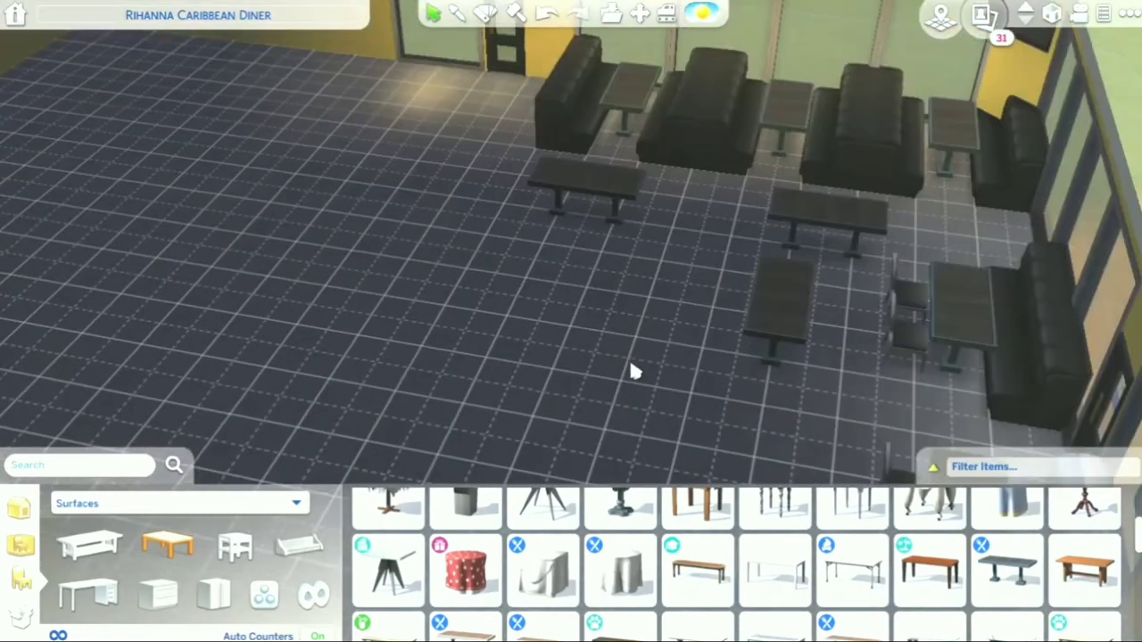
pyautogui.click(776, 299)
pyautogui.click(749, 283)
pyautogui.press('d')
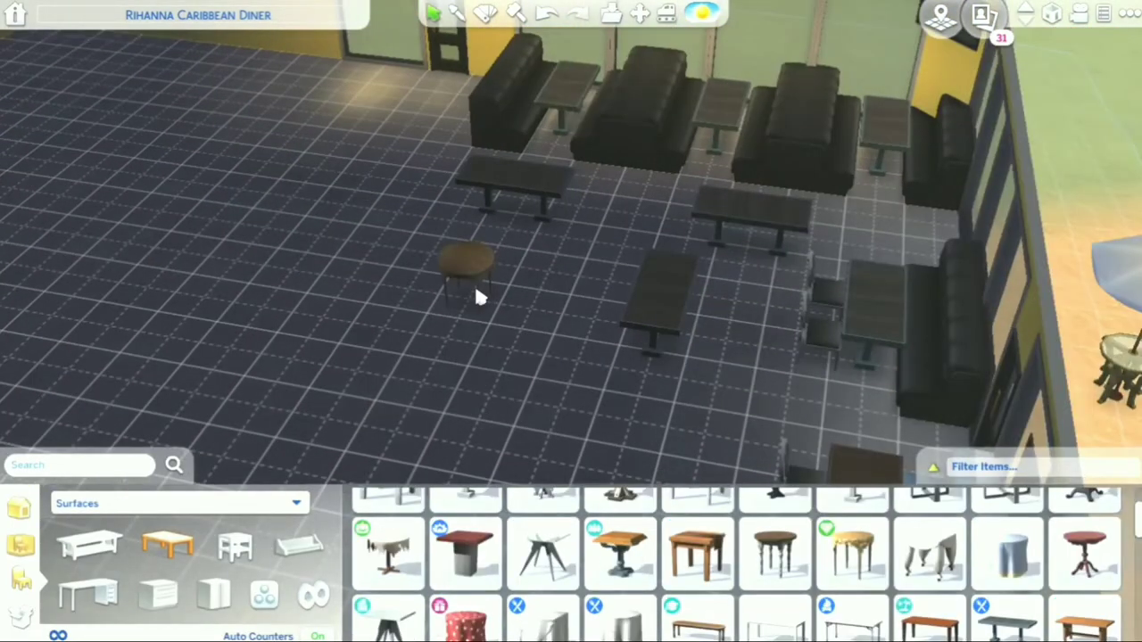
pyautogui.press('w')
pyautogui.scroll(3, 657, 250)
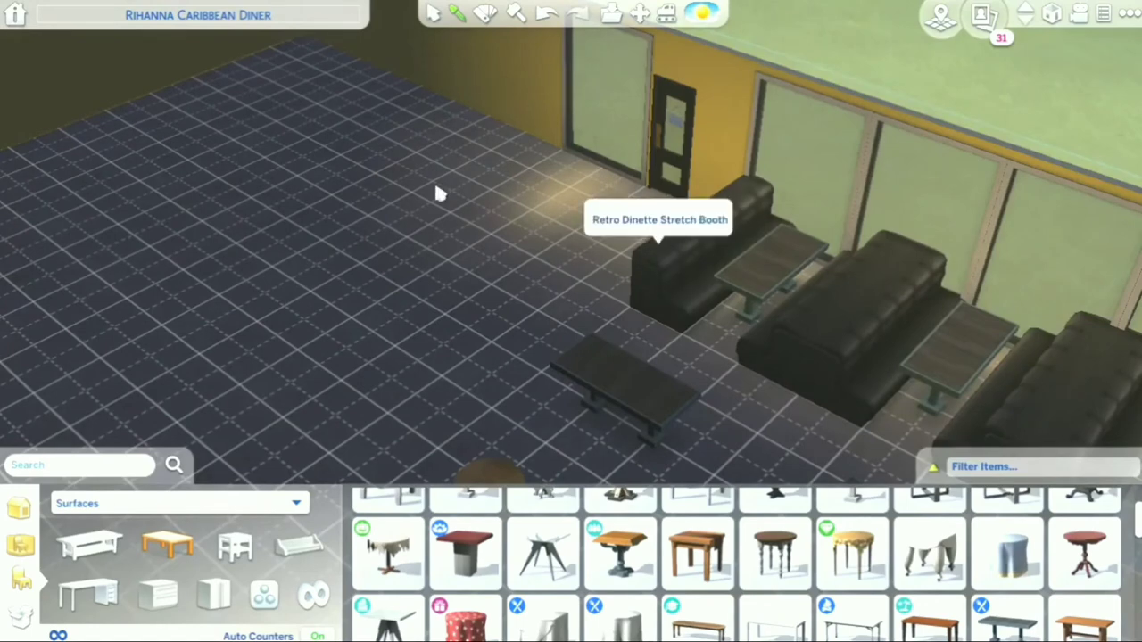
# Step: Place a copy of the stretch booth on the open floor and extend it two sections left
pyautogui.press('e')
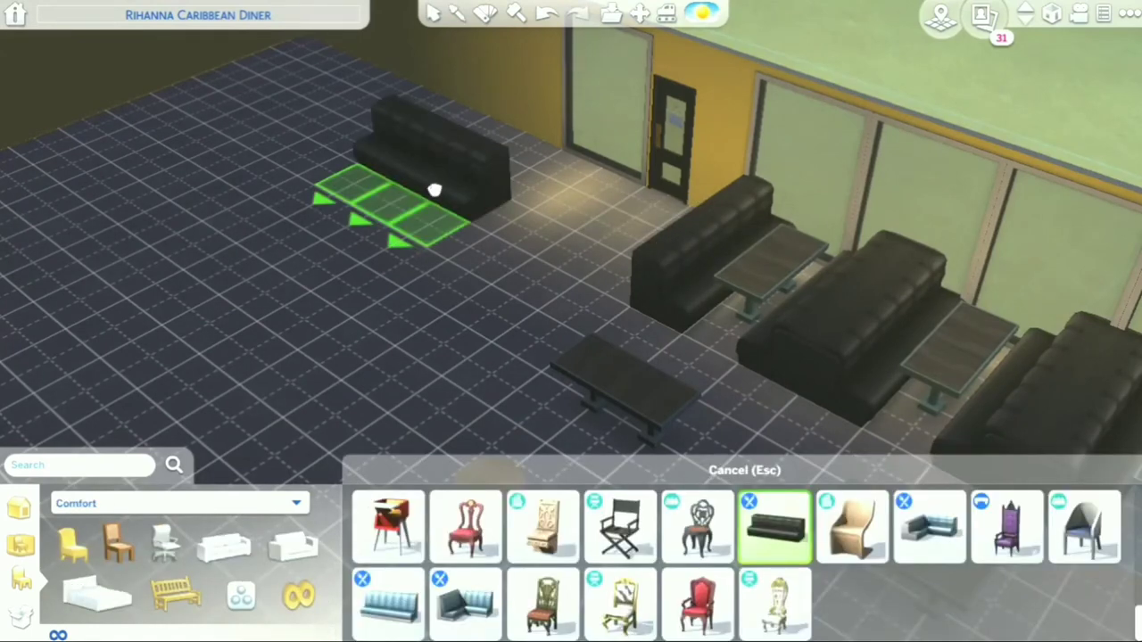
pyautogui.click(373, 198)
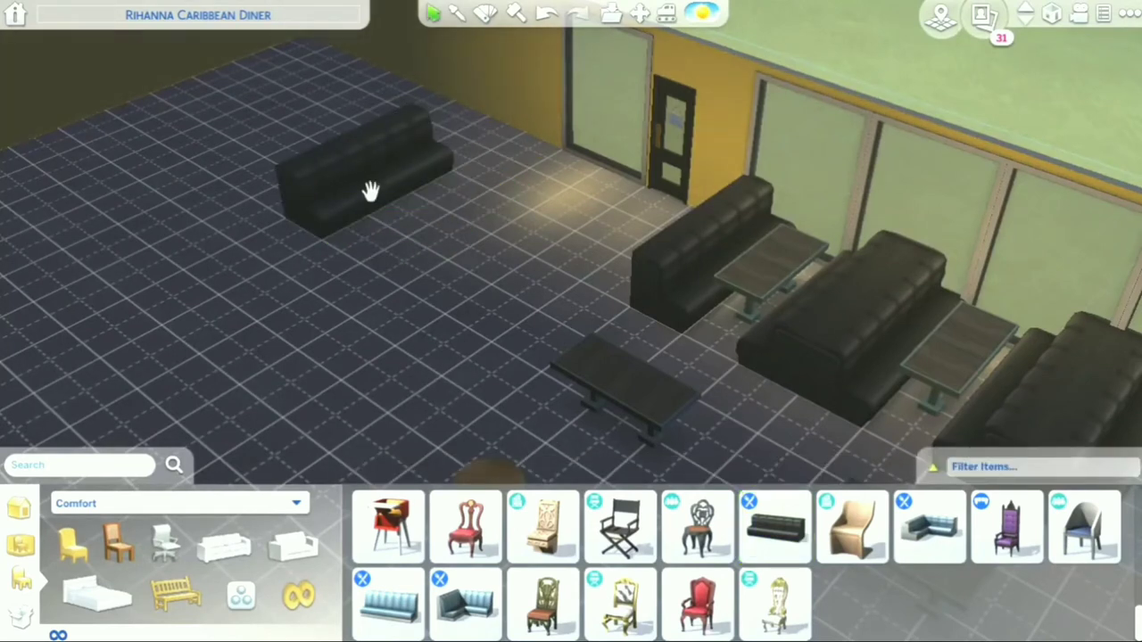
pyautogui.click(775, 527)
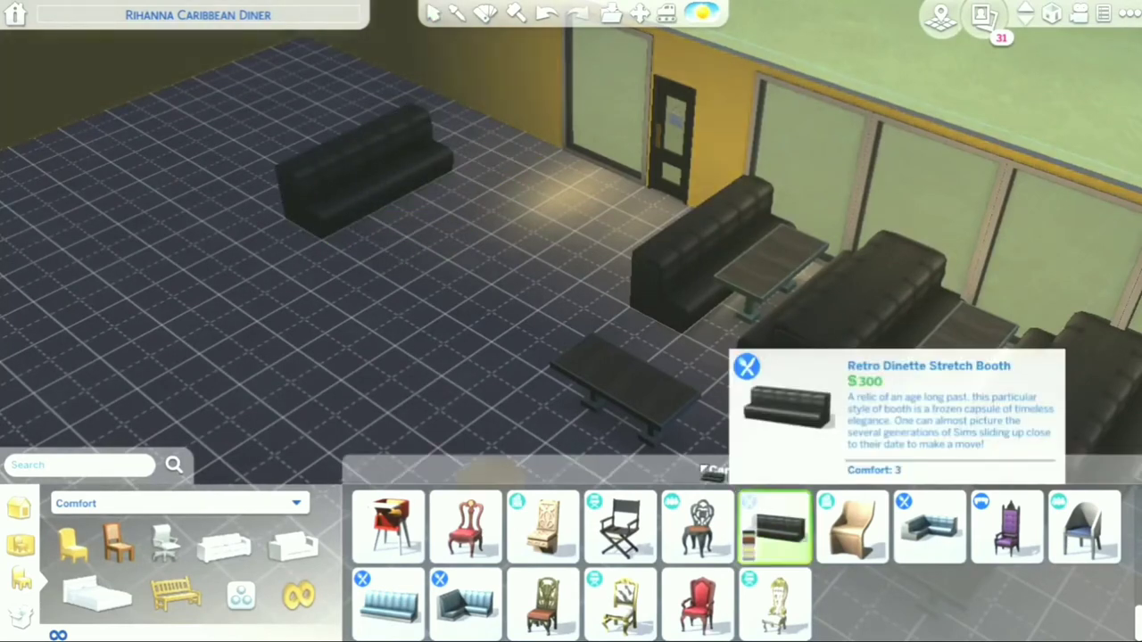
pyautogui.click(289, 236)
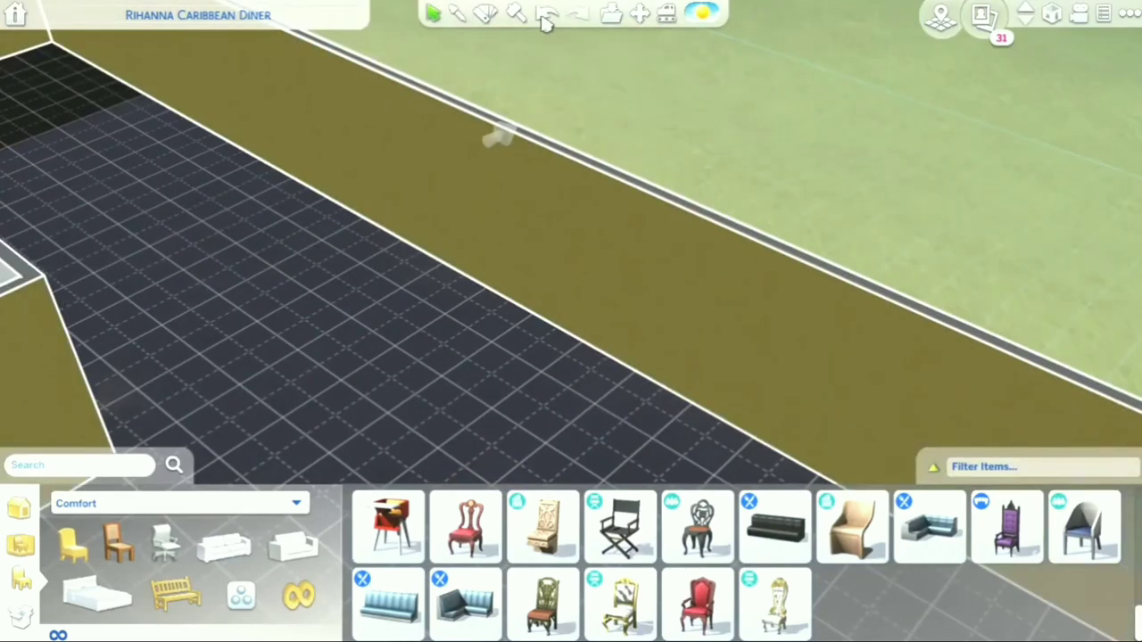
pyautogui.click(544, 13)
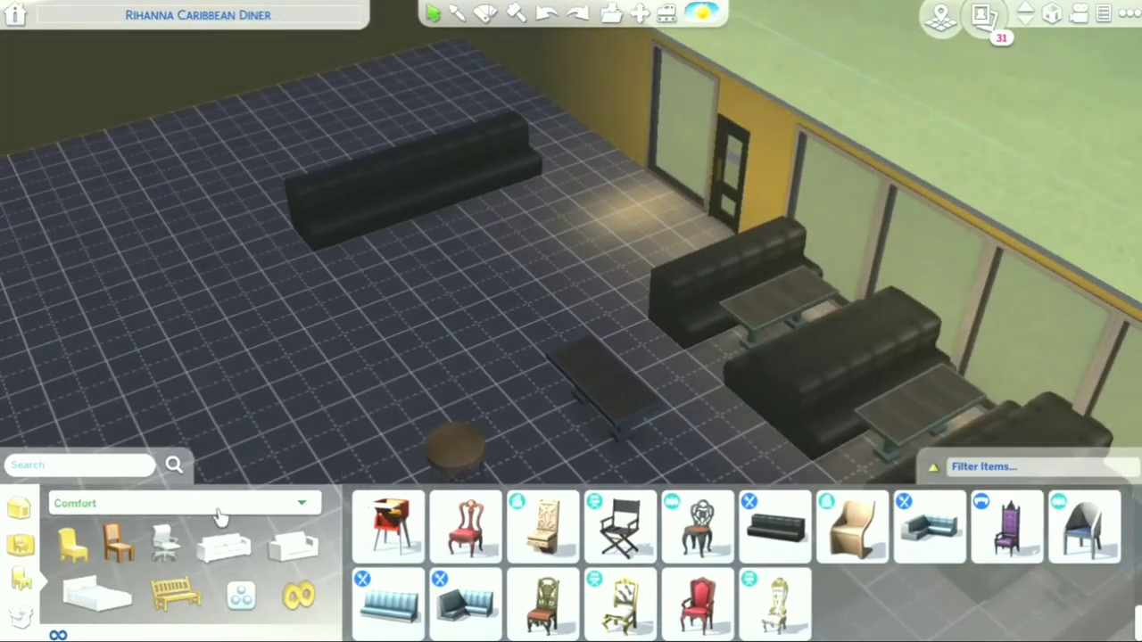
# Step: Set a dining chair by the round table and add two more round tables on the floor
pyautogui.click(220, 518)
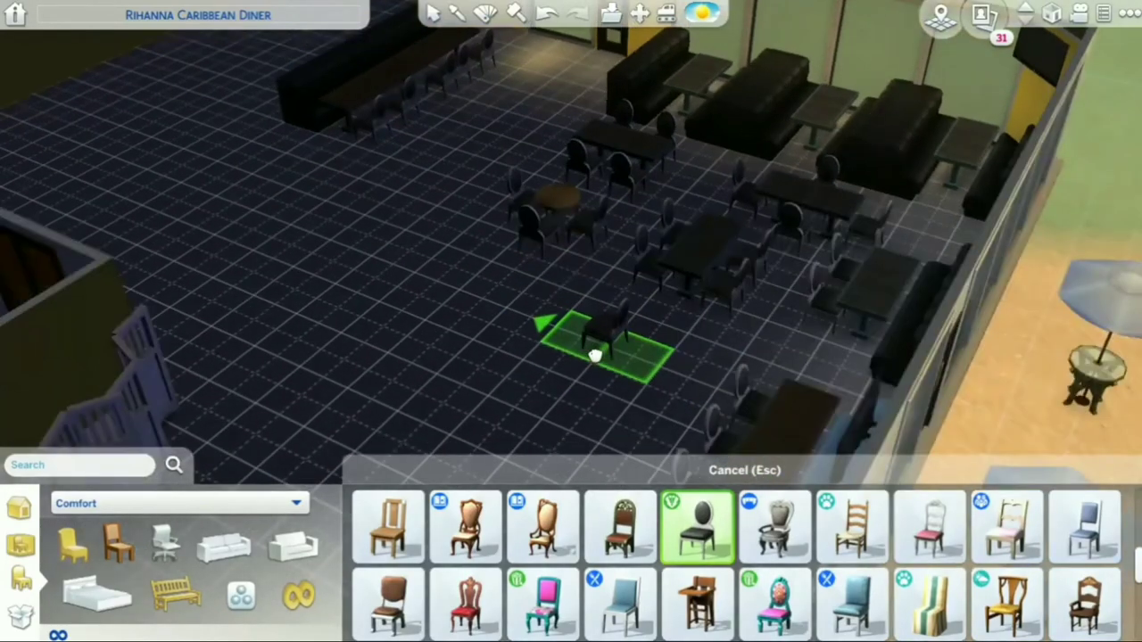
pyautogui.click(594, 353)
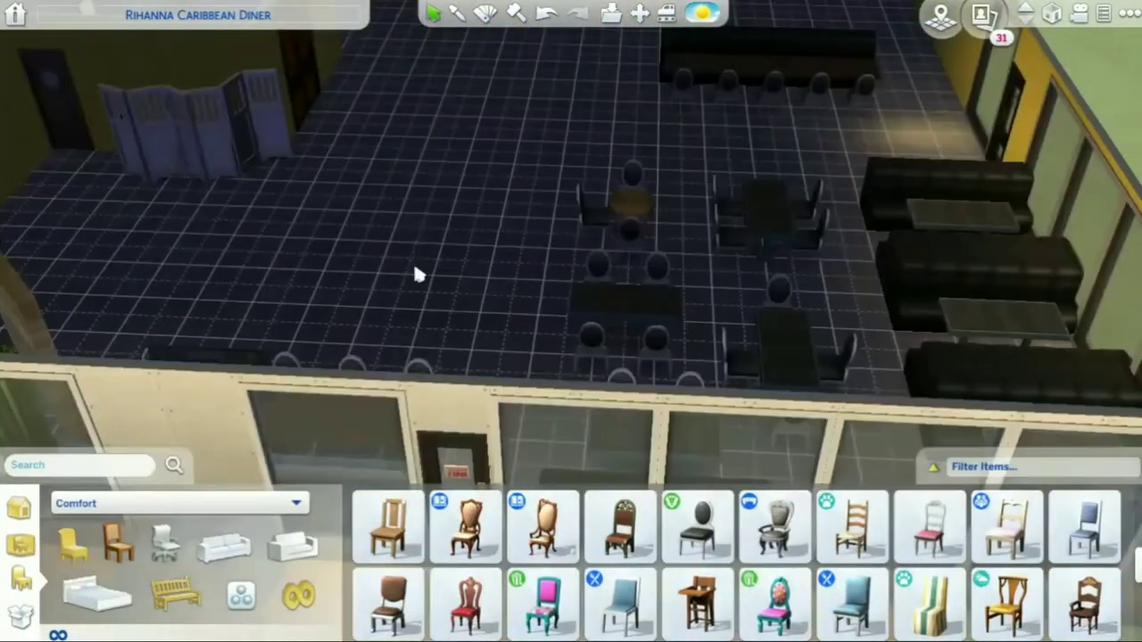
pyautogui.press('e')
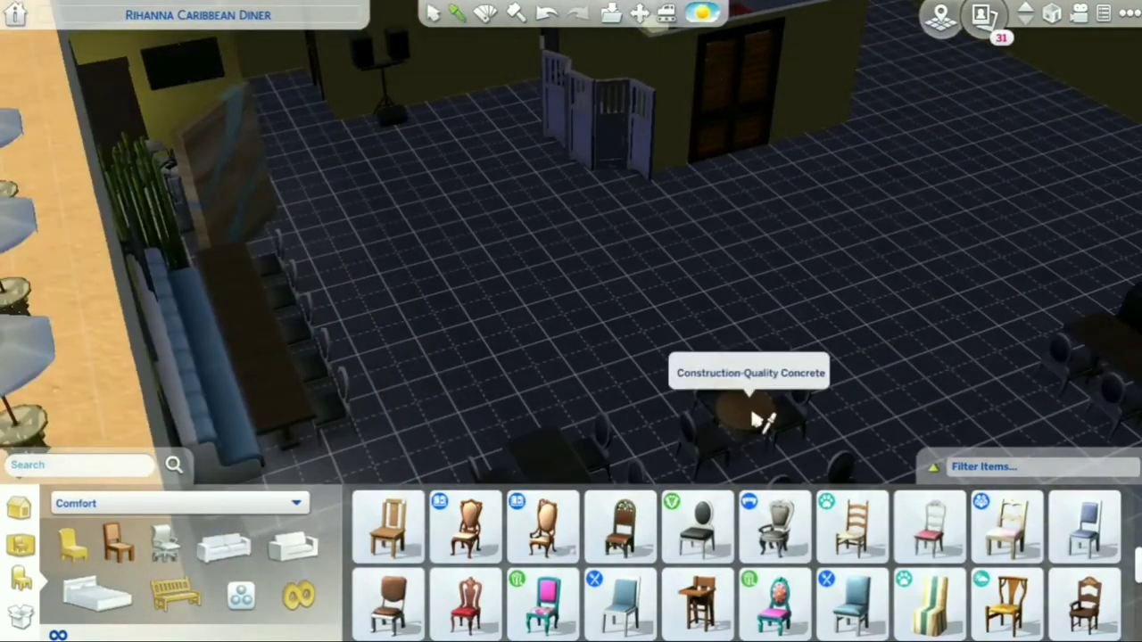
pyautogui.click(752, 419)
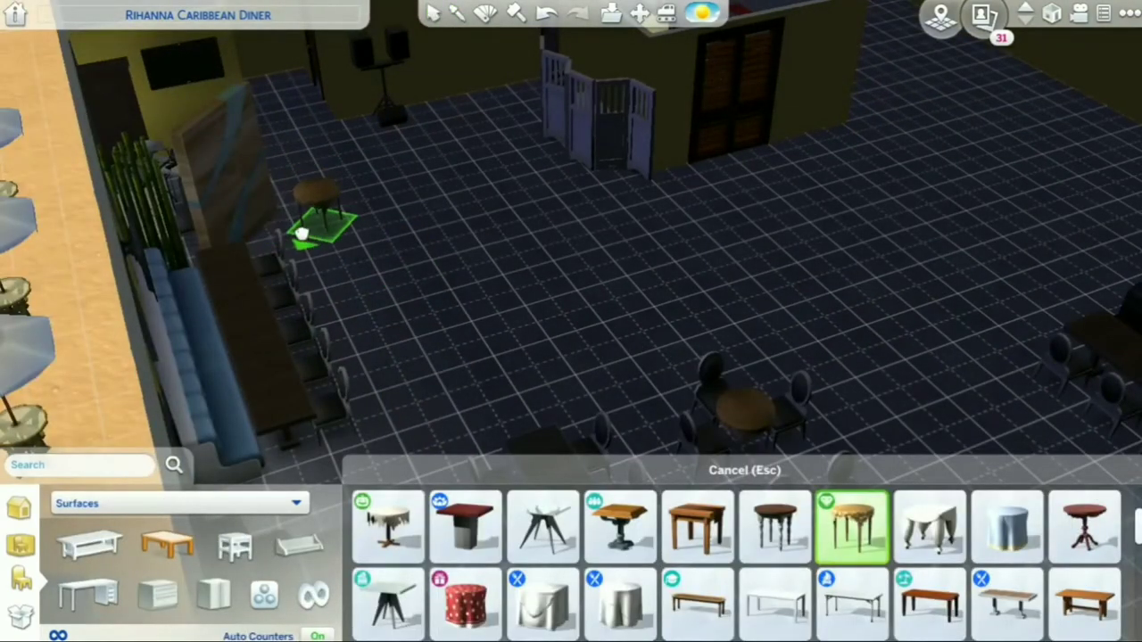
pyautogui.click(292, 232)
pyautogui.click(454, 229)
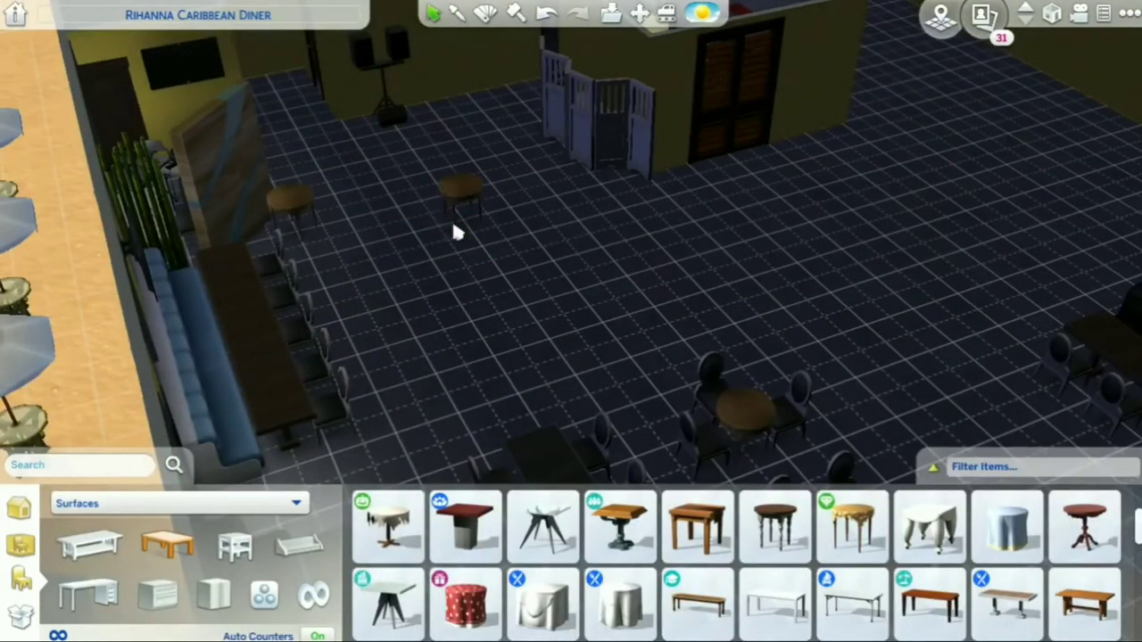
# Step: Place three copies of the dark long table together, adjusting one into position
pyautogui.press('e')
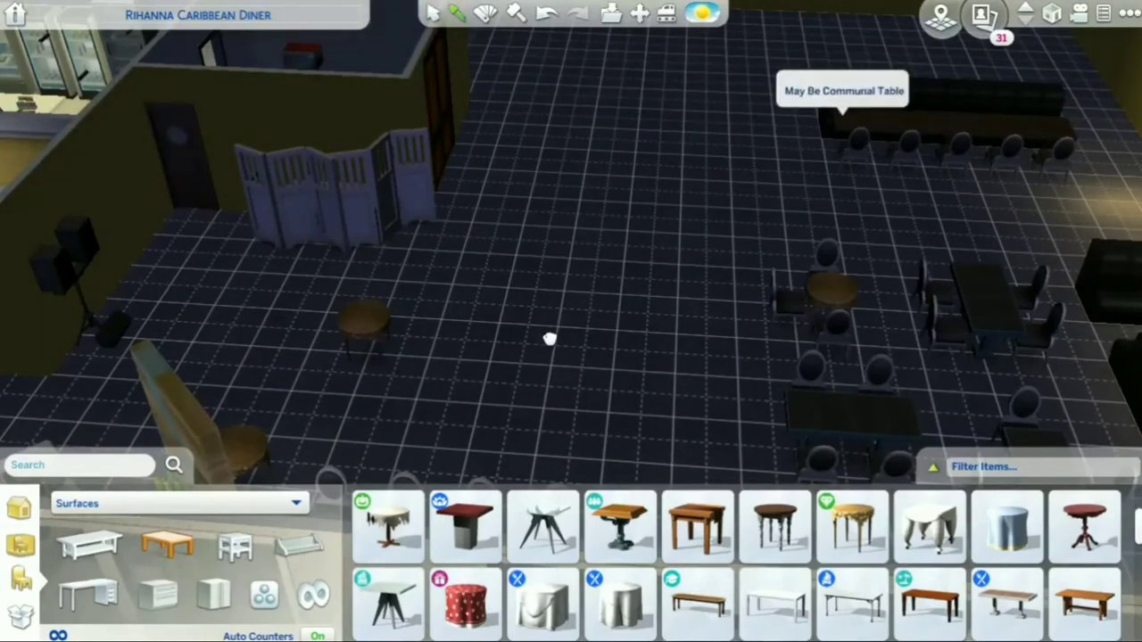
pyautogui.click(853, 122)
pyautogui.click(542, 371)
pyautogui.click(544, 528)
pyautogui.click(555, 344)
pyautogui.click(557, 344)
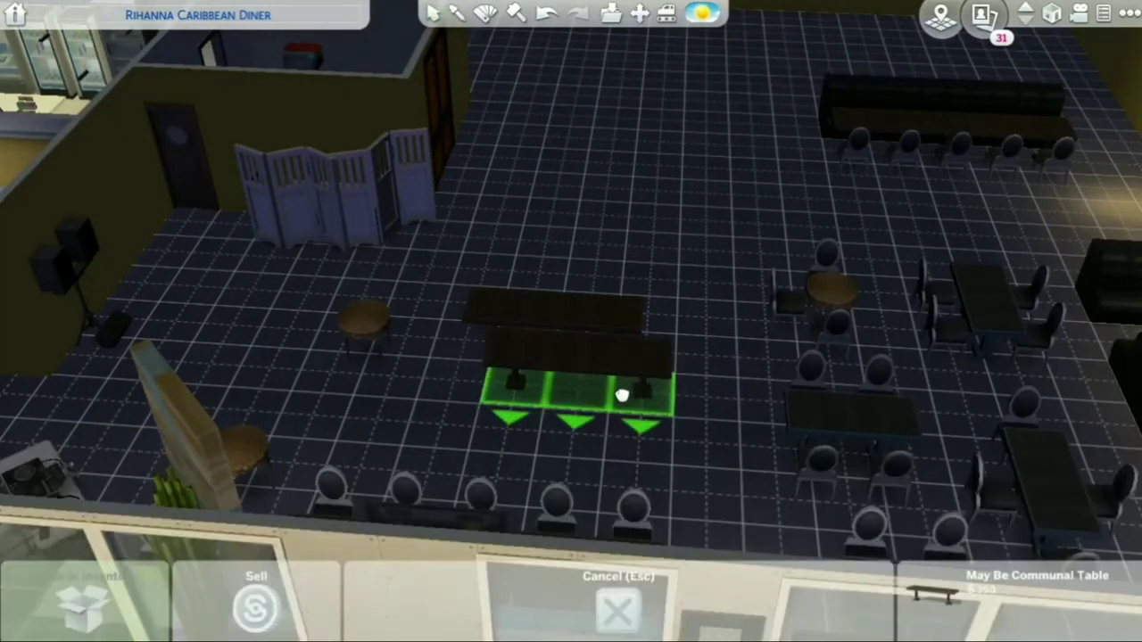
pyautogui.click(624, 343)
# Step: Move a black chair over to the round table
pyautogui.press('e')
pyautogui.press('w')
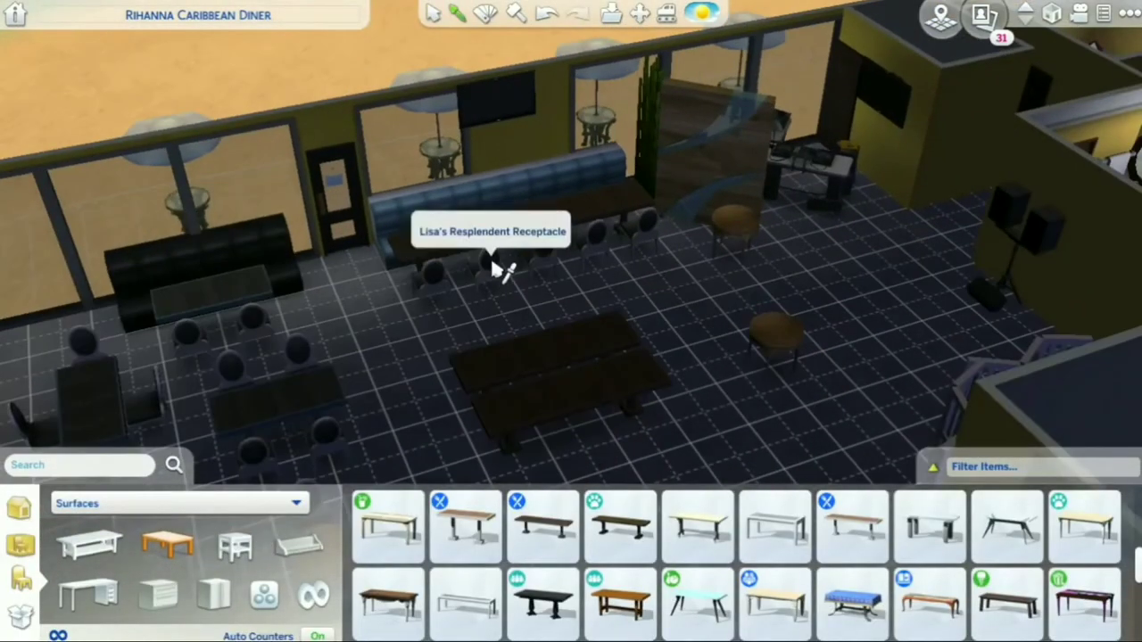
pyautogui.click(502, 263)
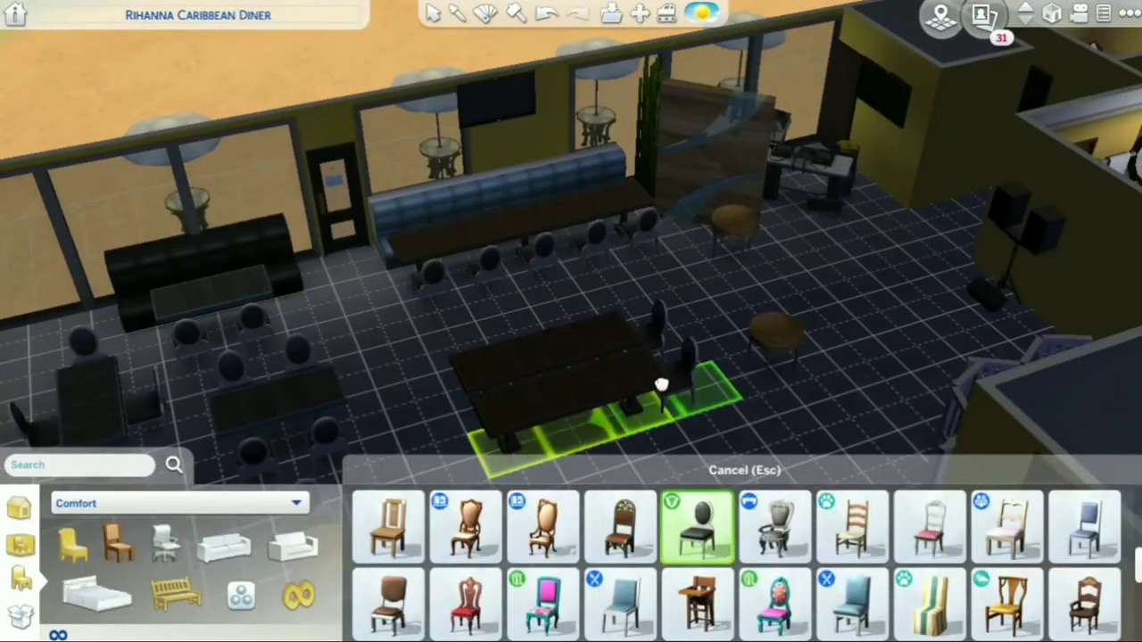
pyautogui.press('s')
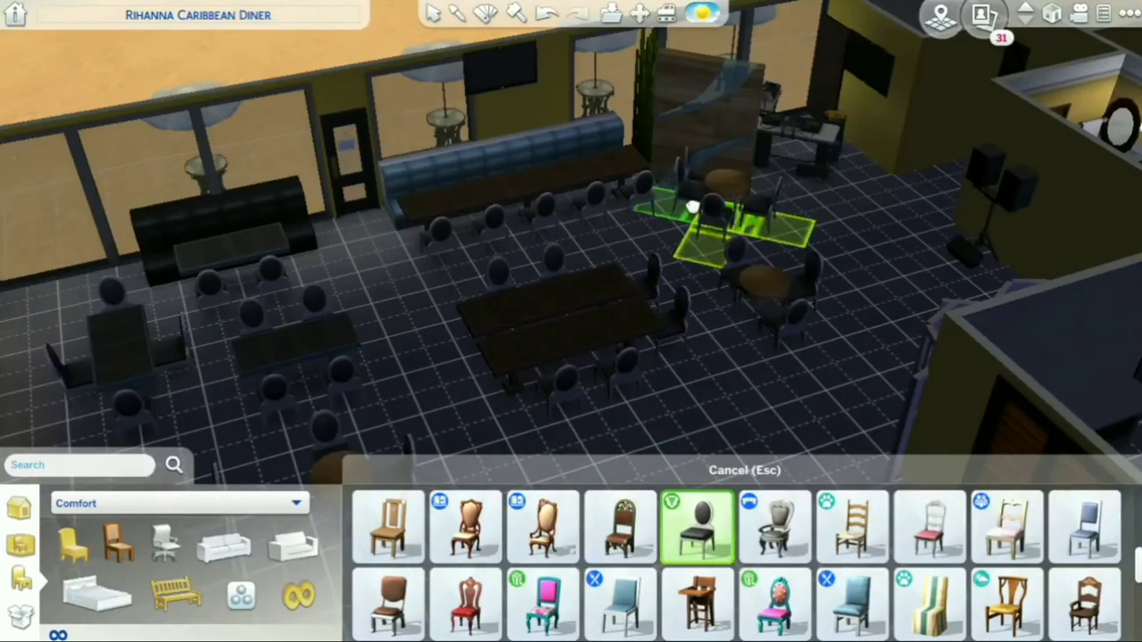
pyautogui.click(692, 207)
# Step: Bring a condiment basket from the kitchen onto the round table
pyautogui.press('d')
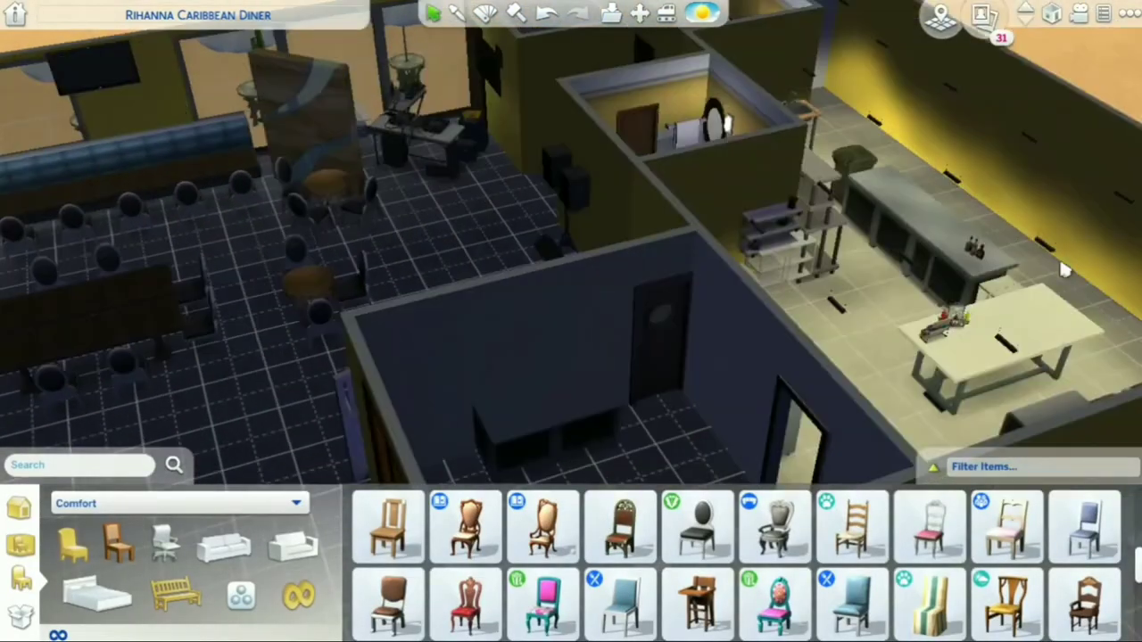
pyautogui.click(981, 321)
pyautogui.press('a')
pyautogui.click(769, 290)
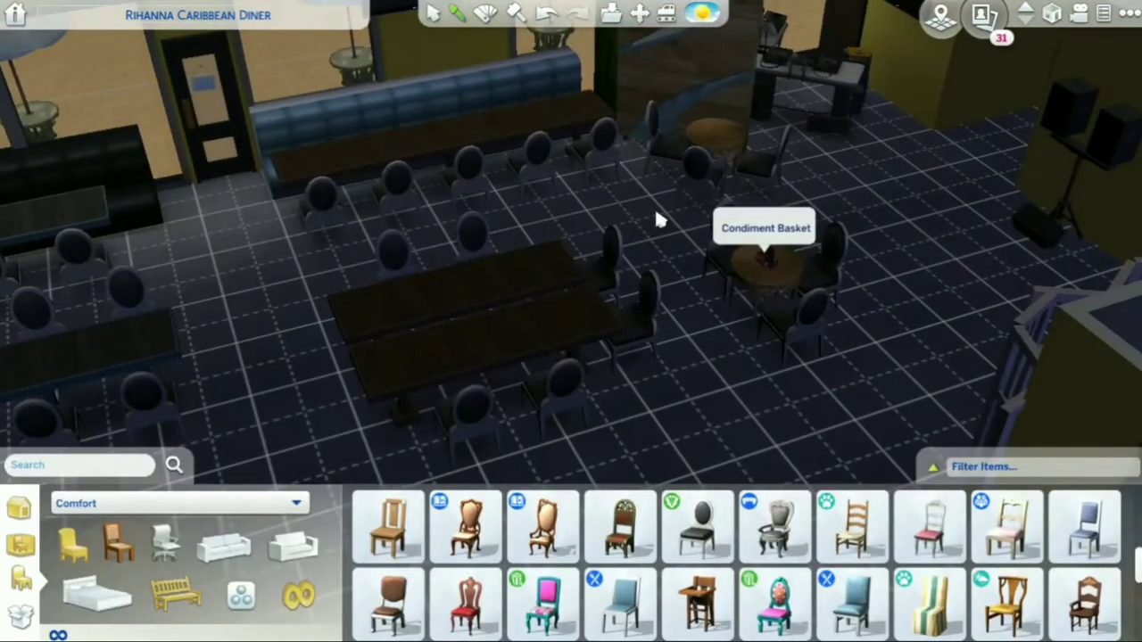
pyautogui.press('e')
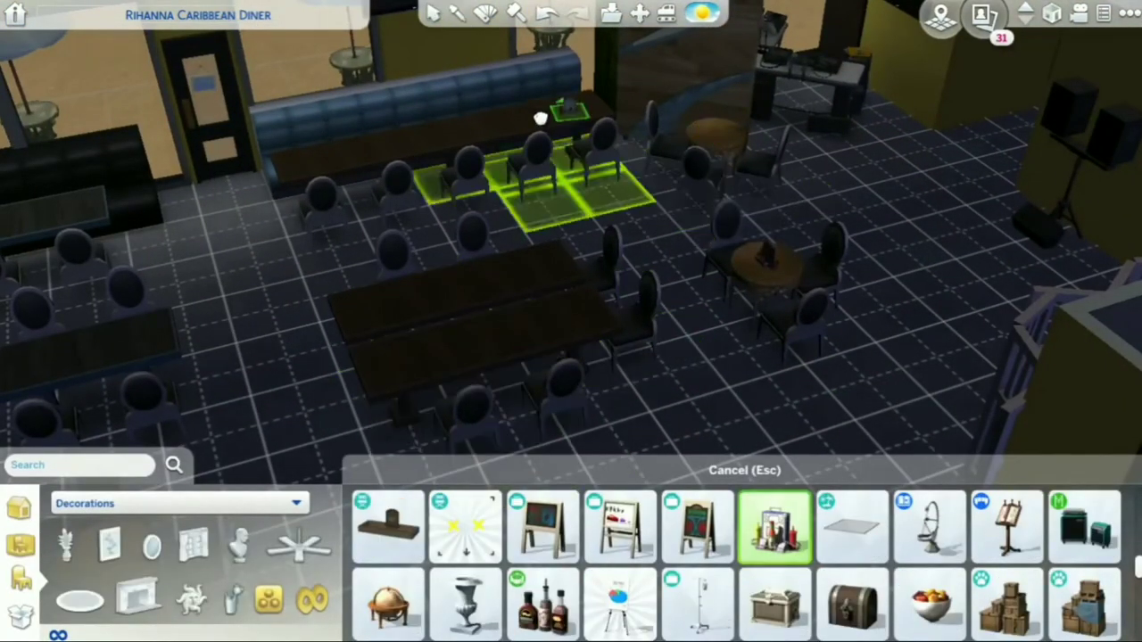
pyautogui.press('Escape')
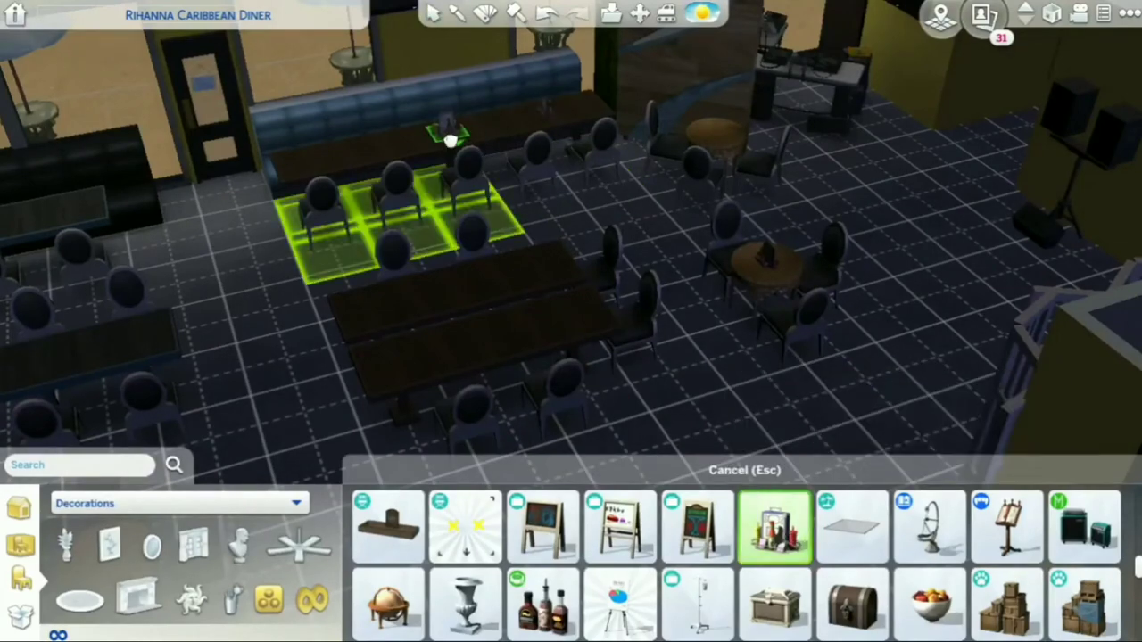
pyautogui.press('Escape')
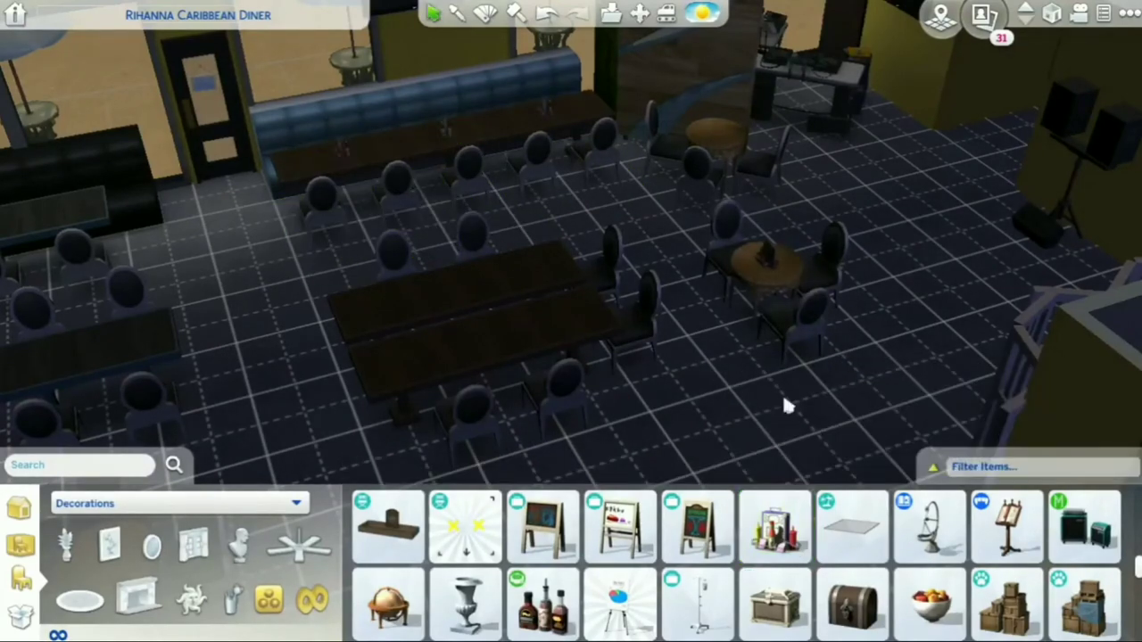
pyautogui.click(1061, 555)
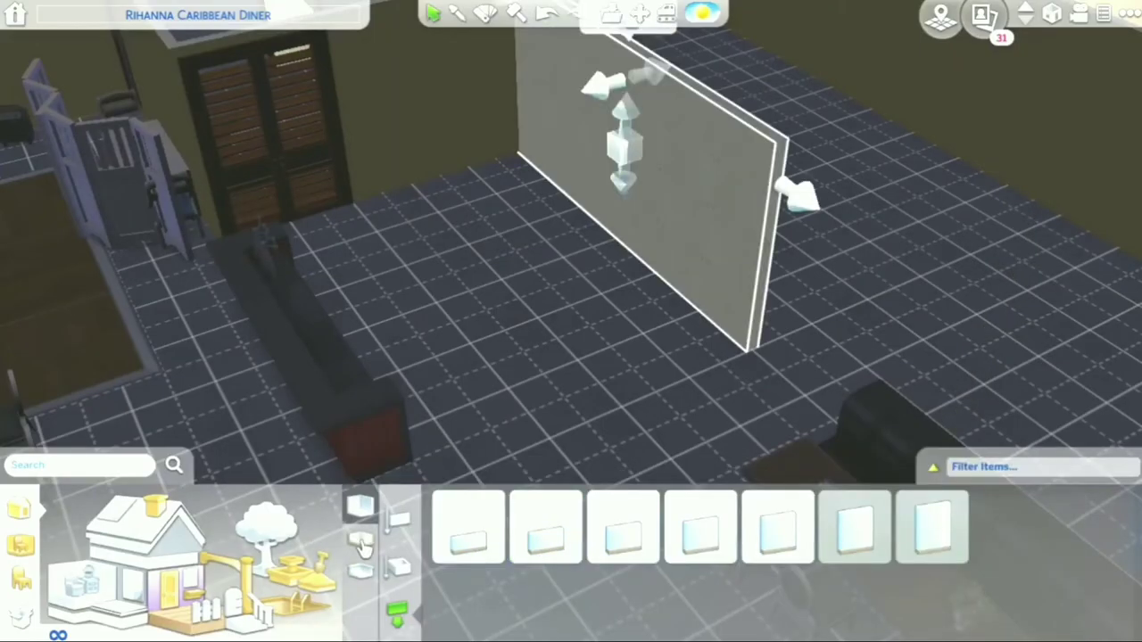
# Step: Remove the half-wall panel and draw a short full wall from the bar counter's end by the gate
pyautogui.click(544, 530)
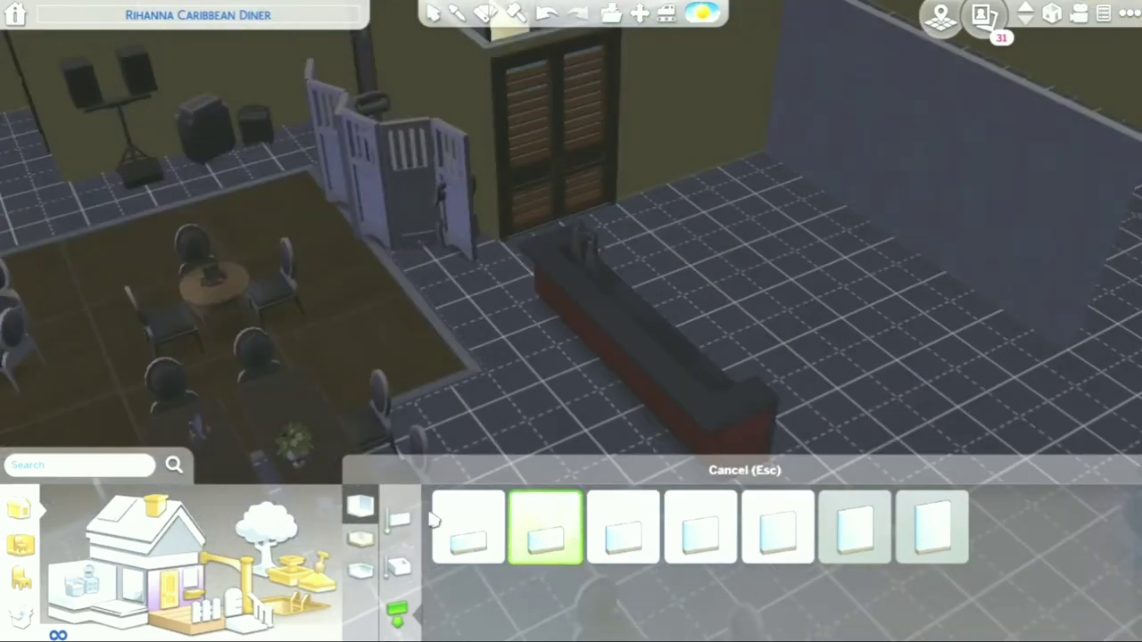
pyautogui.click(361, 506)
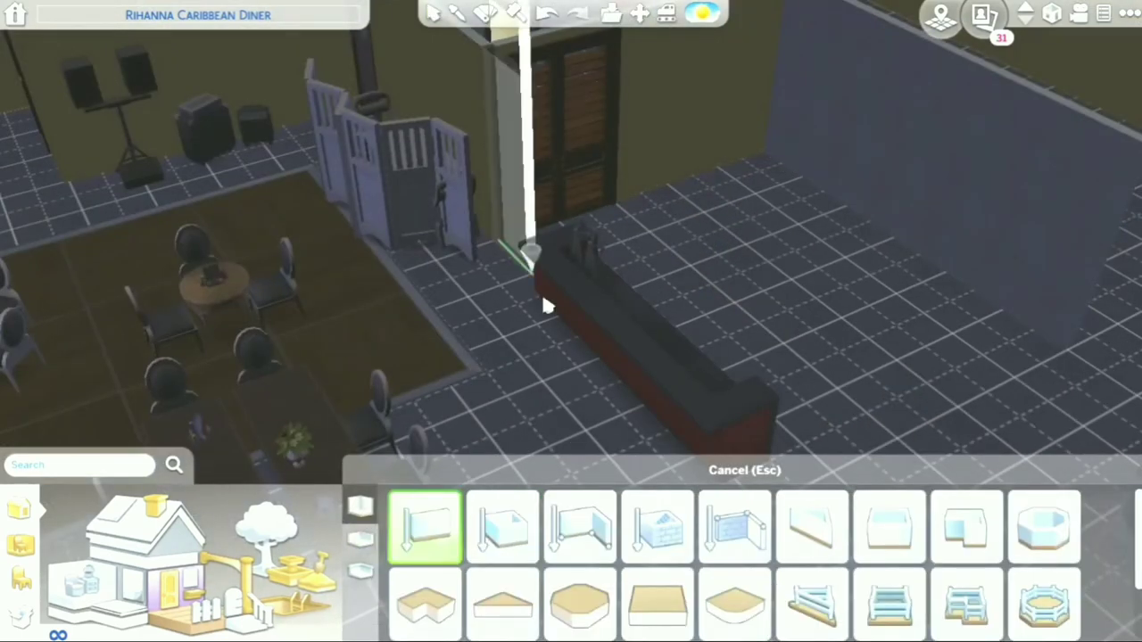
pyautogui.moveTo(536, 273)
pyautogui.mouseDown()
pyautogui.moveTo(509, 255)
pyautogui.moveTo(467, 266)
pyautogui.mouseUp()
pyautogui.press('a')
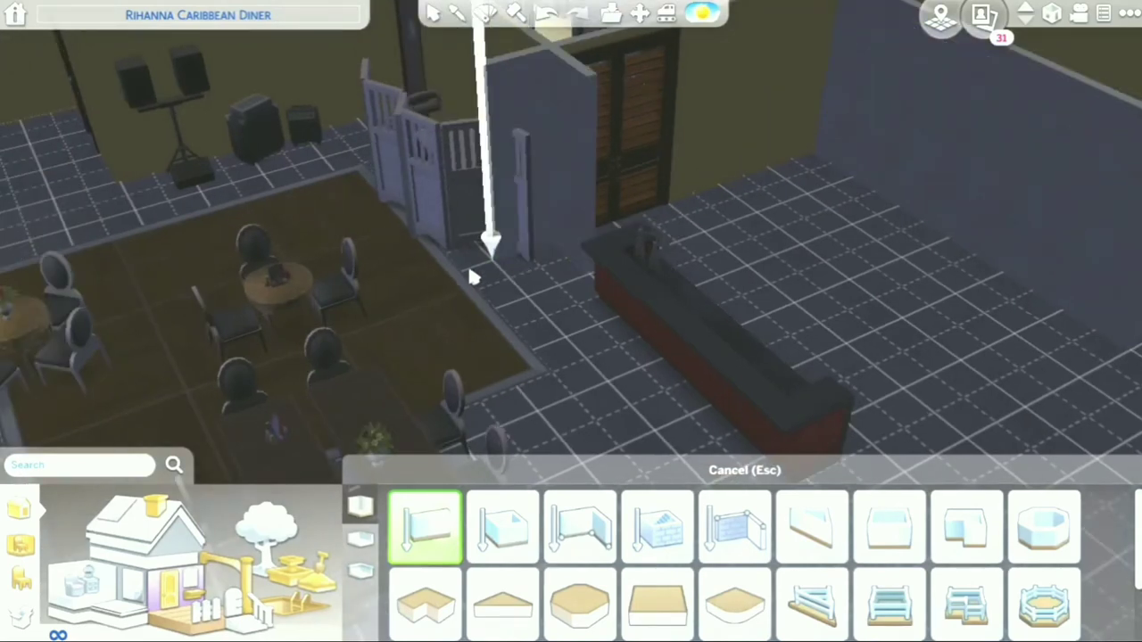
pyautogui.press('s')
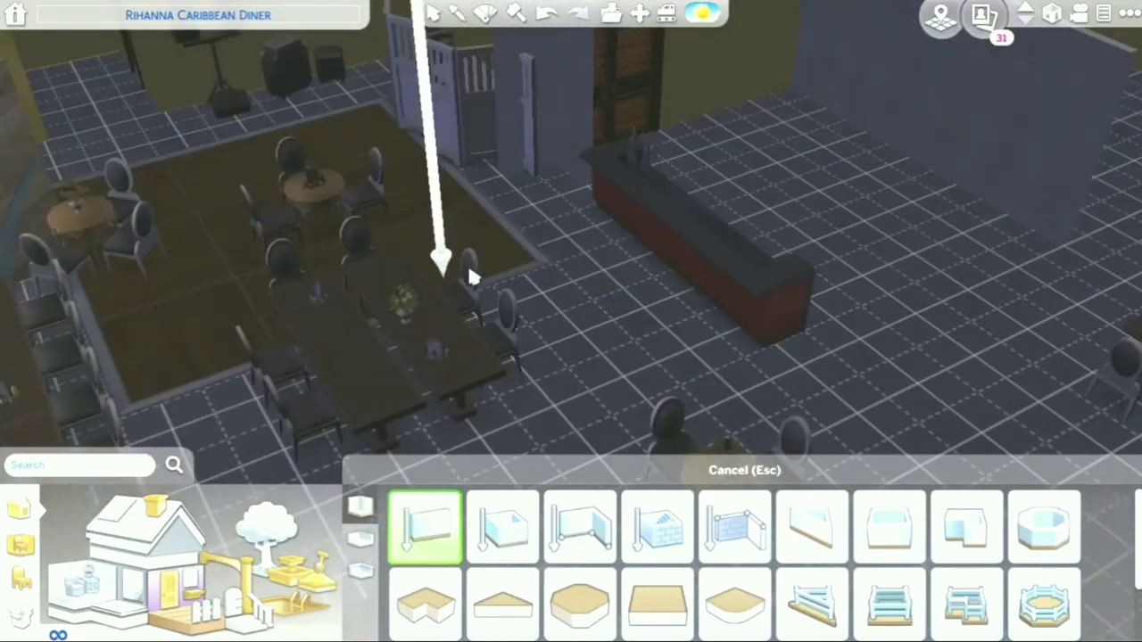
pyautogui.press('s')
pyautogui.scroll(2, 472, 277)
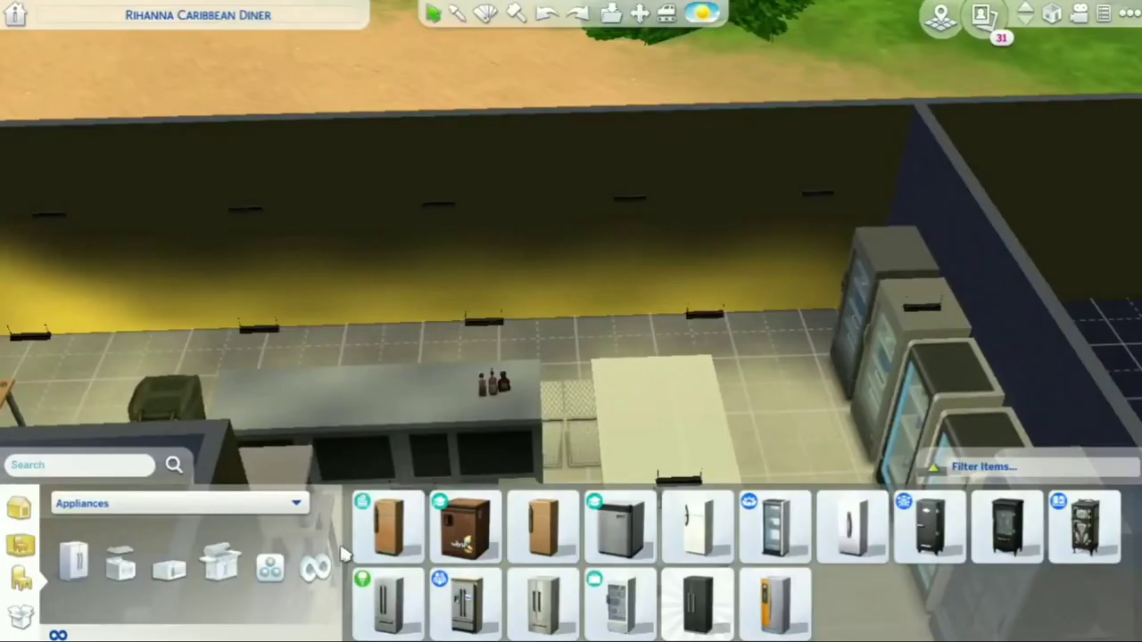
# Step: Add a stainless mini fridge left of the tall grey fridge and realign the tall fridge
pyautogui.click(543, 604)
pyautogui.click(625, 337)
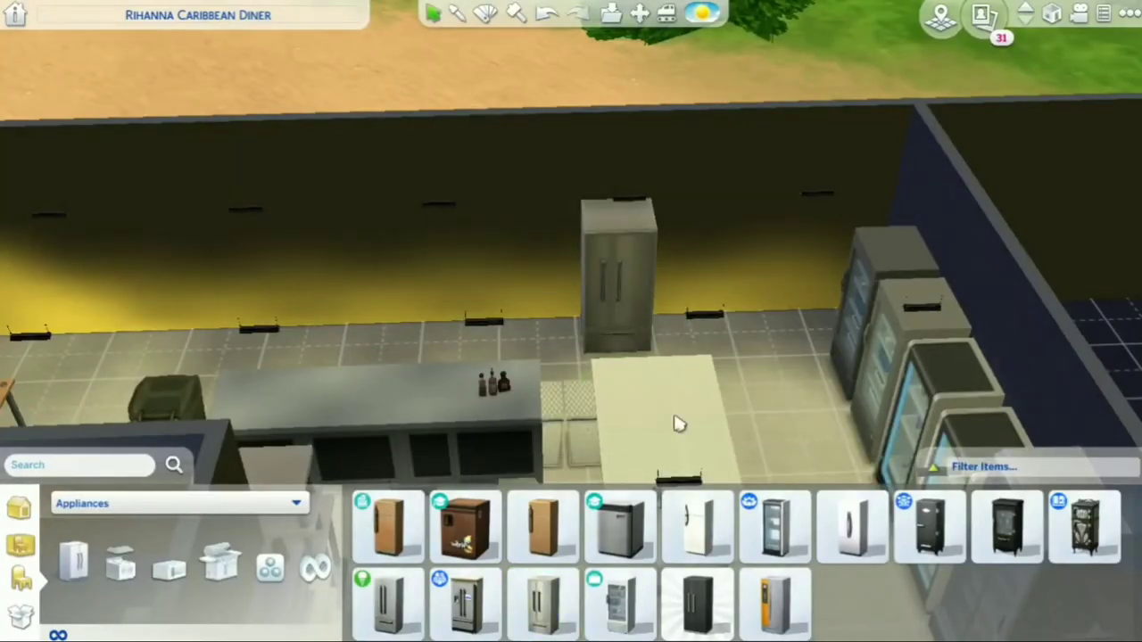
pyautogui.click(619, 527)
pyautogui.click(536, 329)
pyautogui.click(455, 329)
pyautogui.click(642, 306)
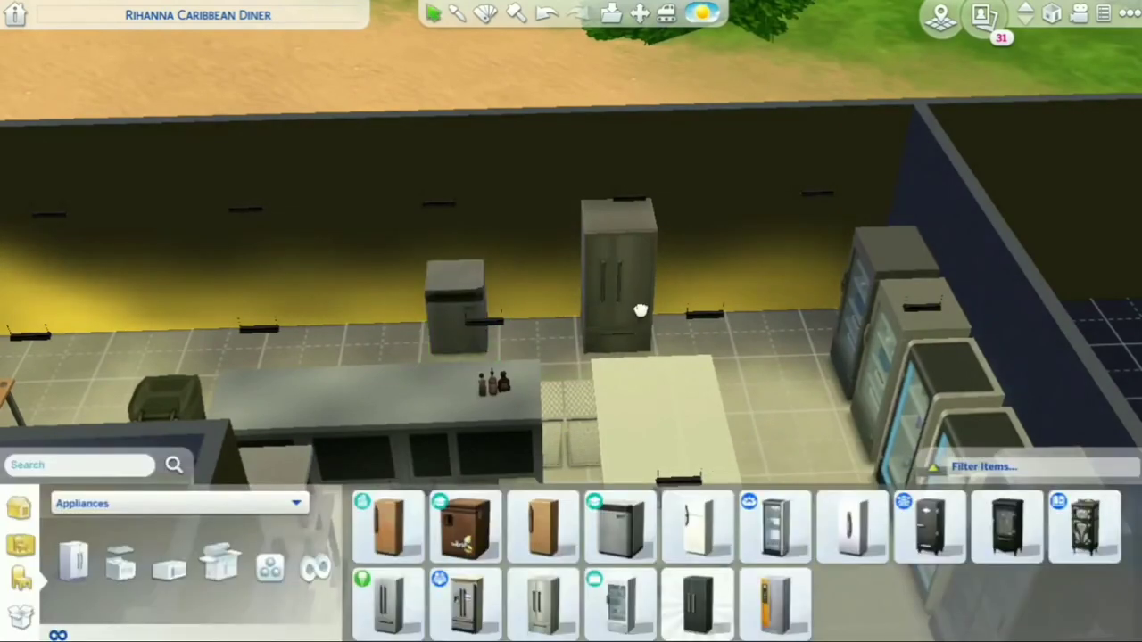
pyautogui.click(658, 306)
pyautogui.click(625, 288)
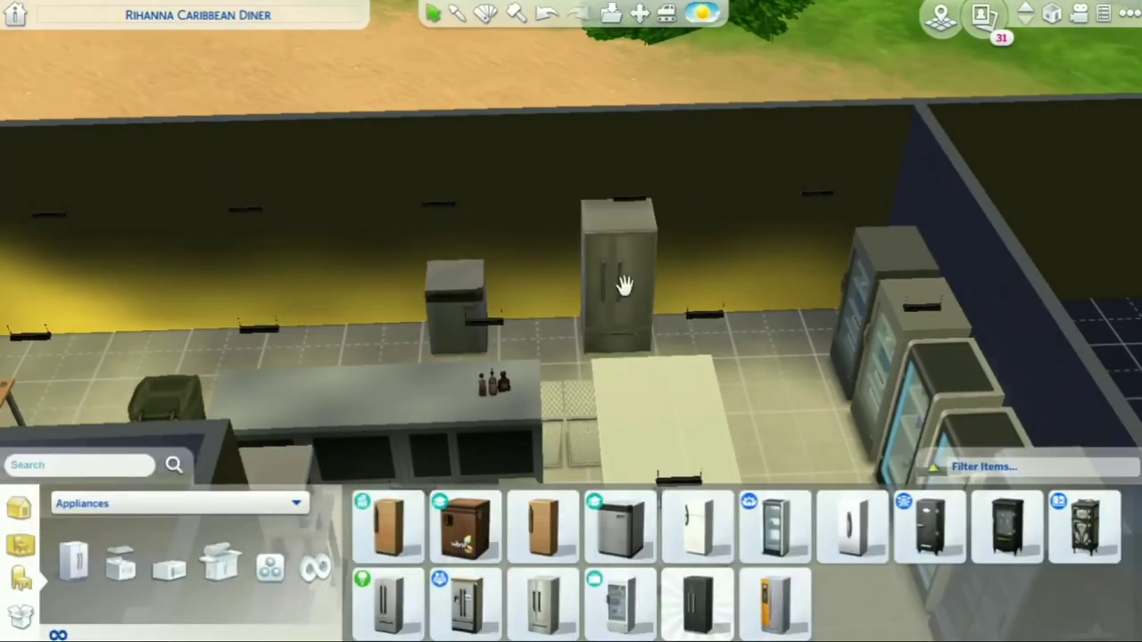
pyautogui.click(625, 288)
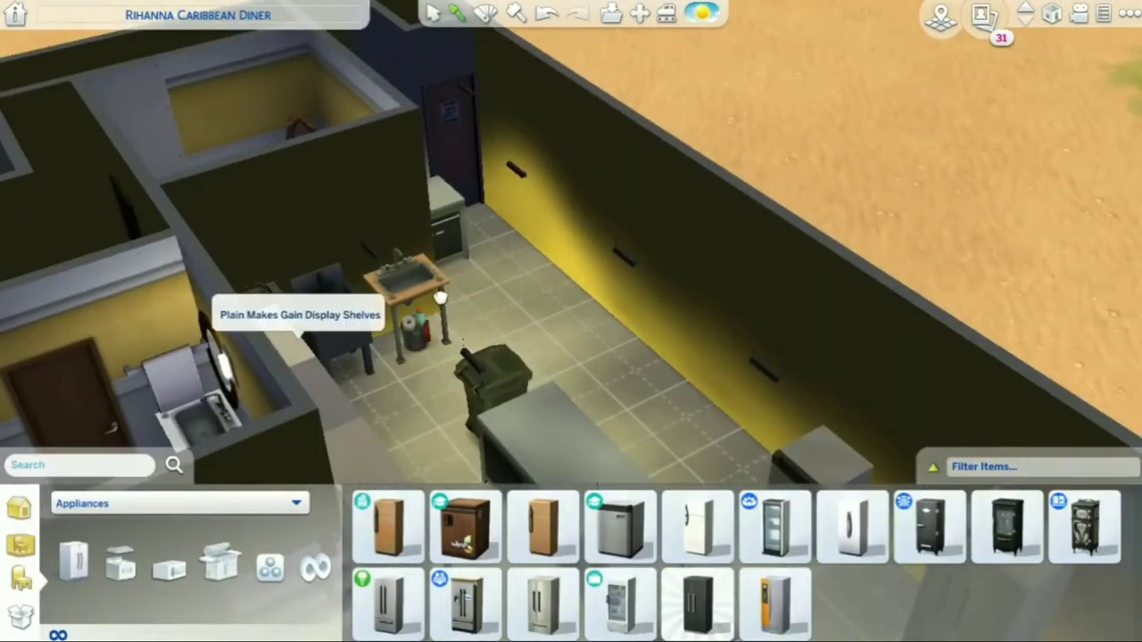
# Step: Move the display shelves beside the other shelf unit in the kitchen
pyautogui.click(440, 297)
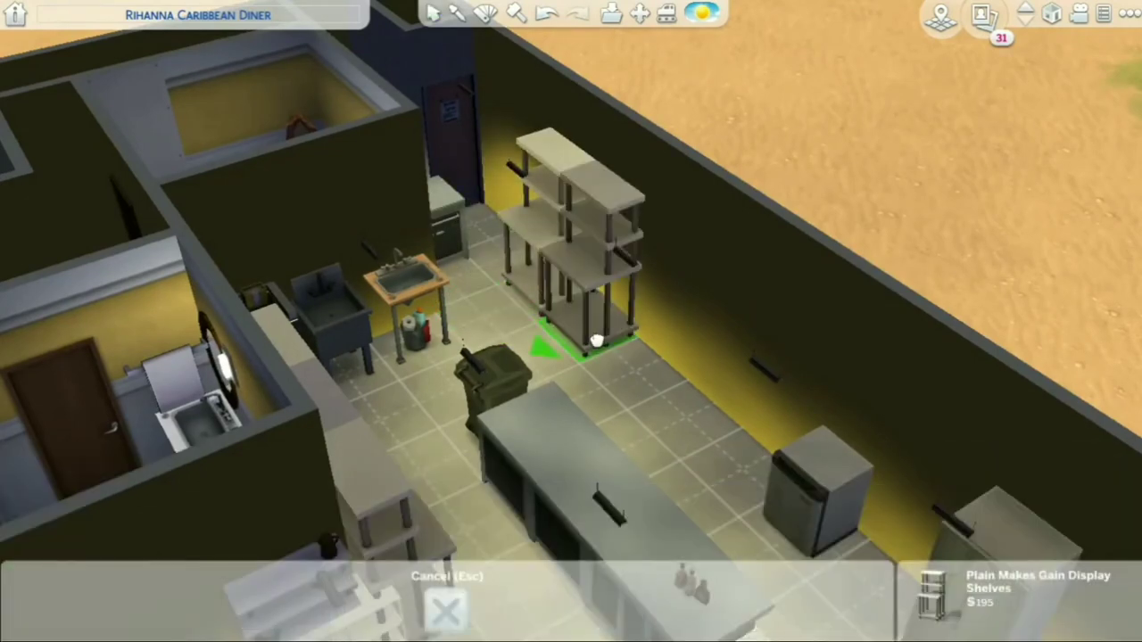
pyautogui.click(624, 366)
pyautogui.click(624, 369)
pyautogui.click(657, 356)
# Step: Place the Heavy Metal - Heavy Duty Shelf against the back kitchen wall
pyautogui.scroll(-2, 887, 562)
pyautogui.scroll(3, 1138, 571)
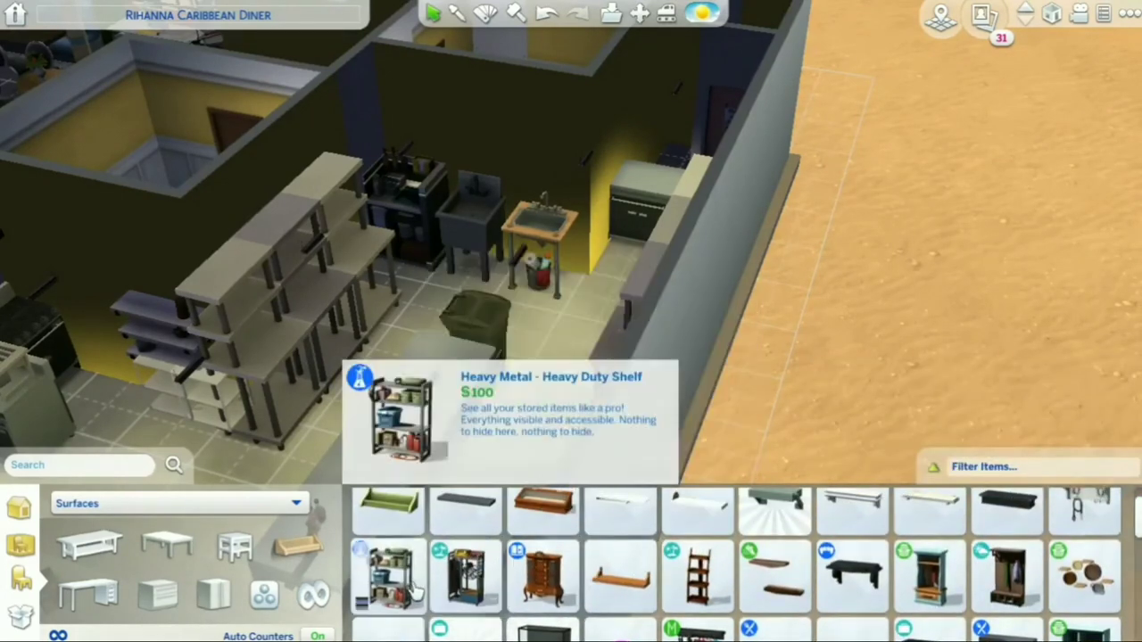
pyautogui.click(388, 564)
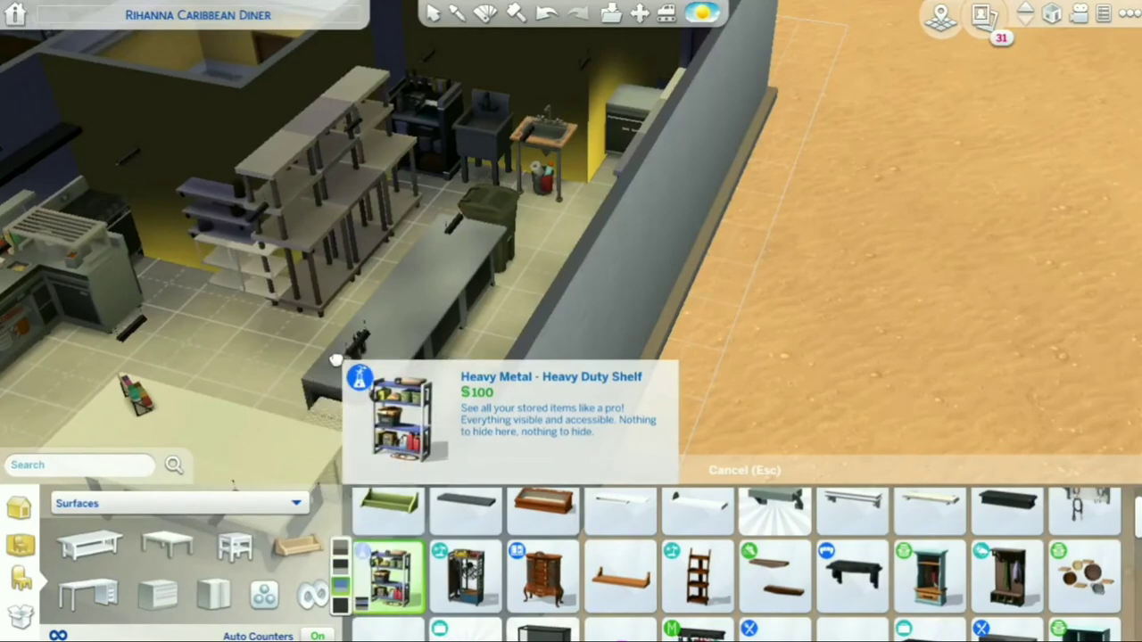
pyautogui.click(241, 361)
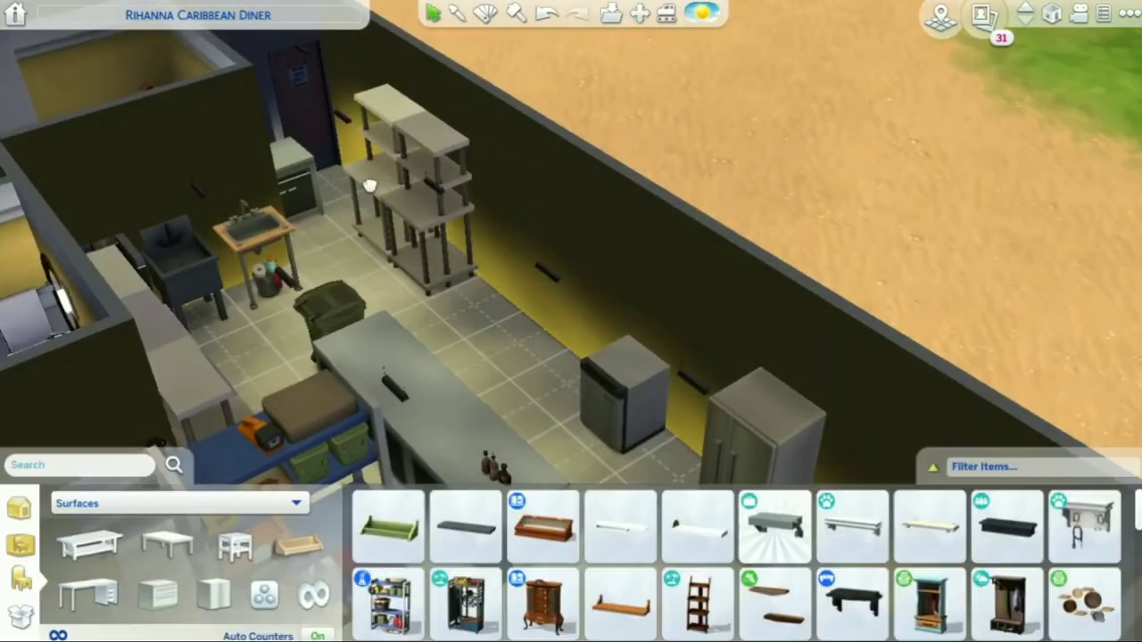
pyautogui.click(379, 187)
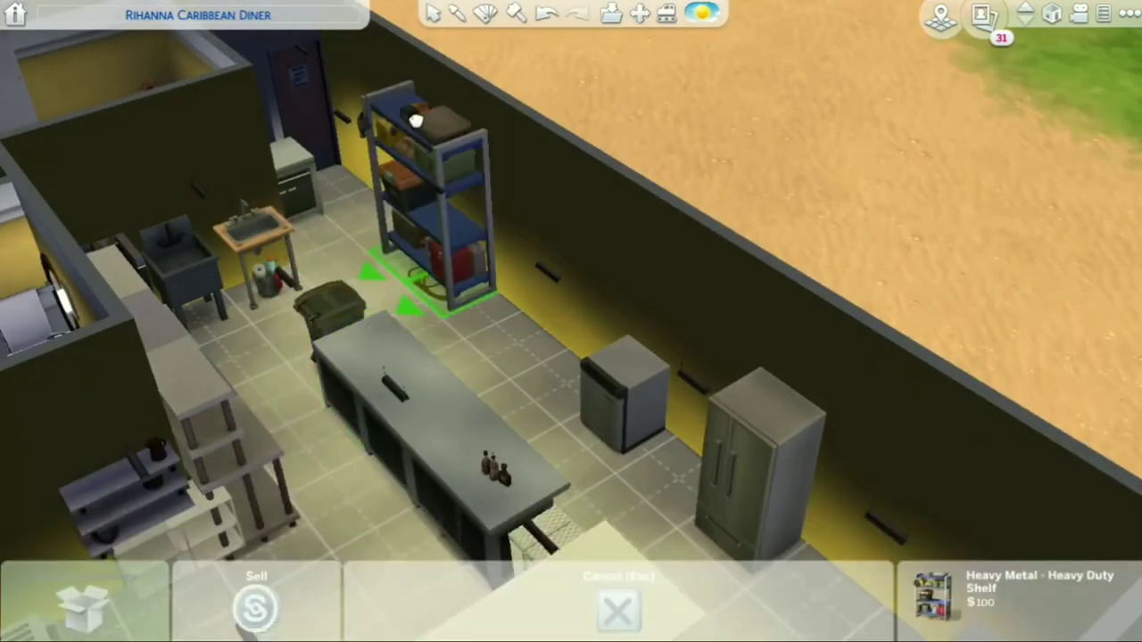
pyautogui.click(413, 114)
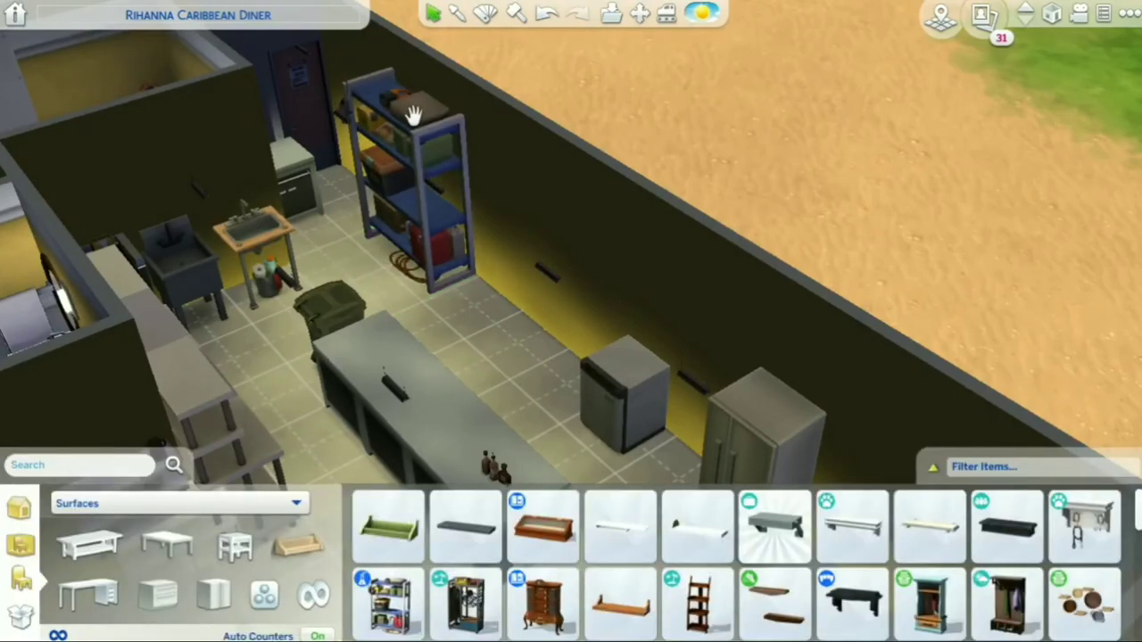
# Step: Place a dark counter against the kitchen's back wall
pyautogui.click(157, 593)
pyautogui.click(388, 526)
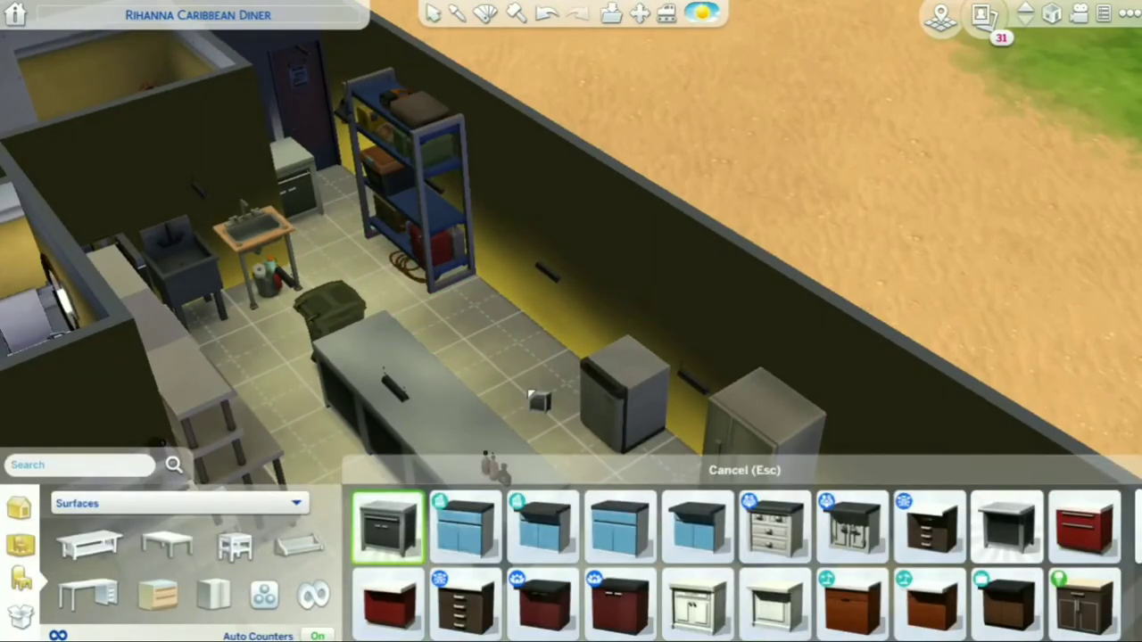
pyautogui.click(503, 339)
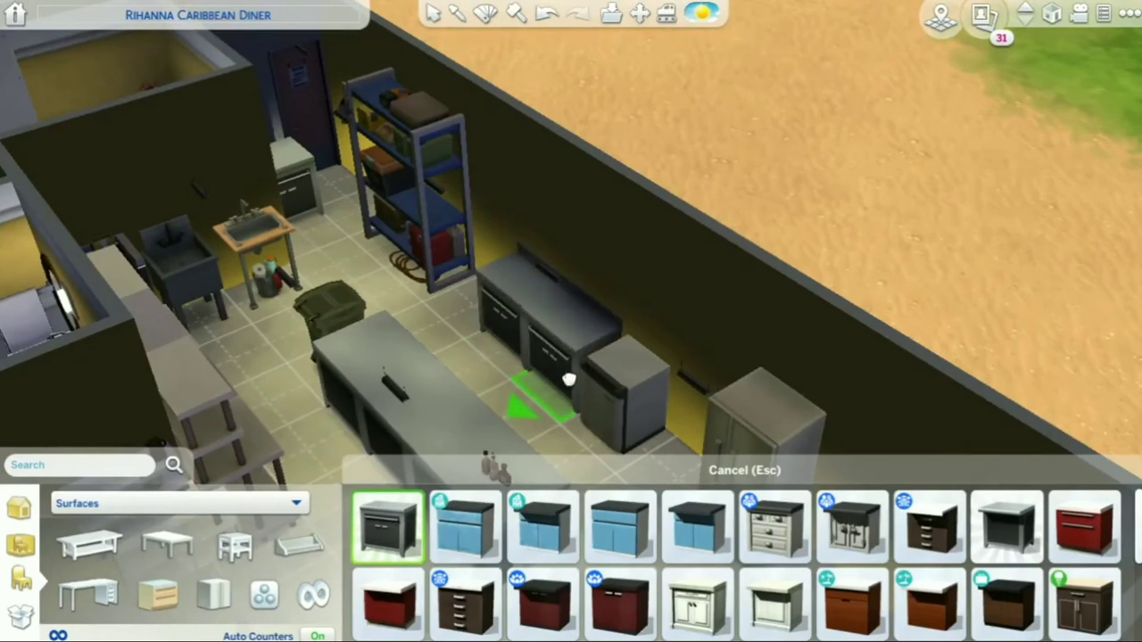
pyautogui.press('Escape')
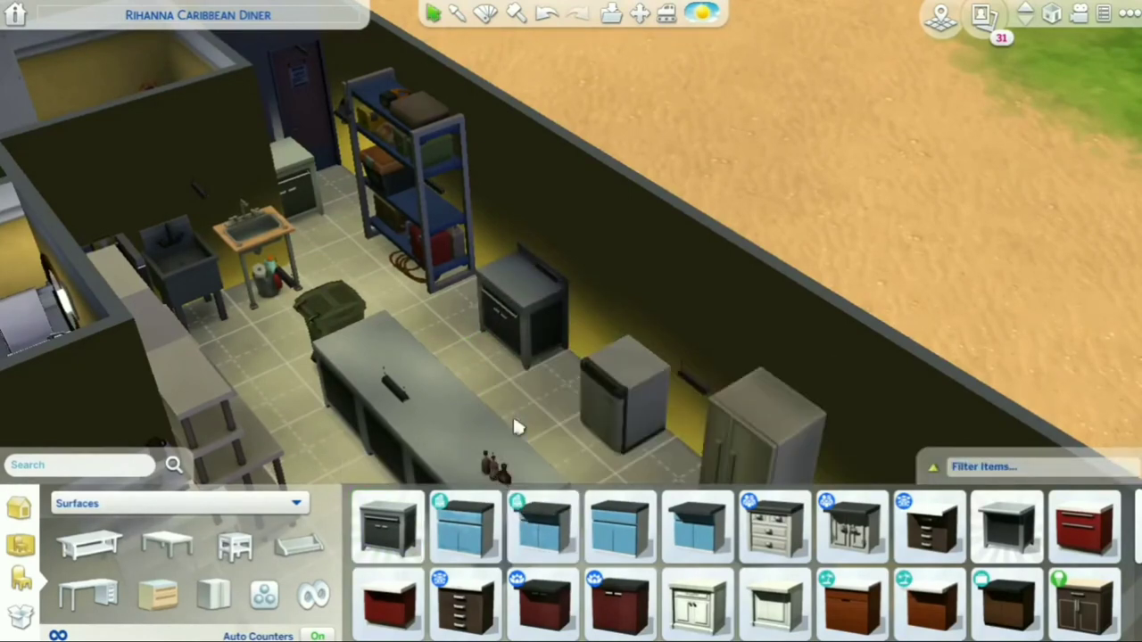
pyautogui.click(388, 526)
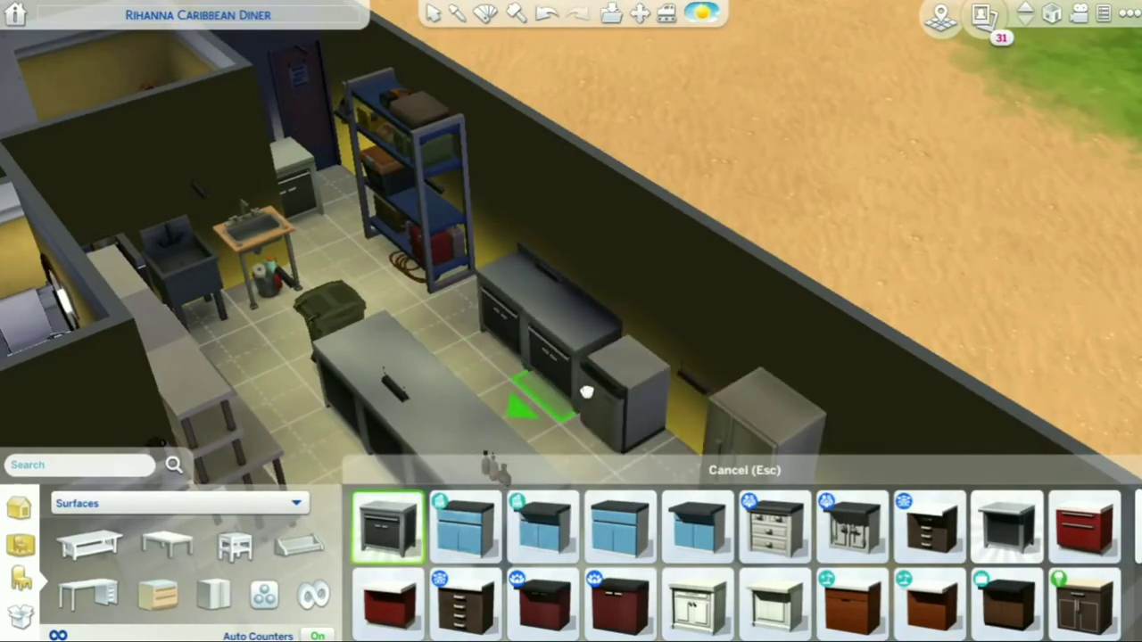
pyautogui.press('Escape')
pyautogui.scroll(-2, 665, 348)
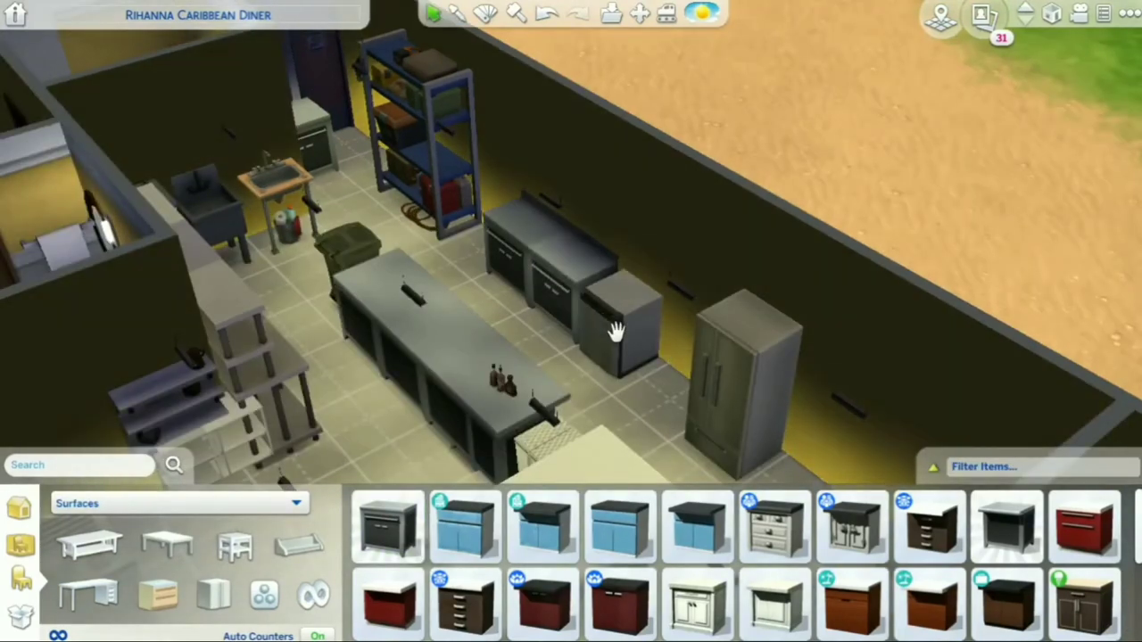
# Step: Delete the mini fridge and move a countertop beside the other counter
pyautogui.click(612, 323)
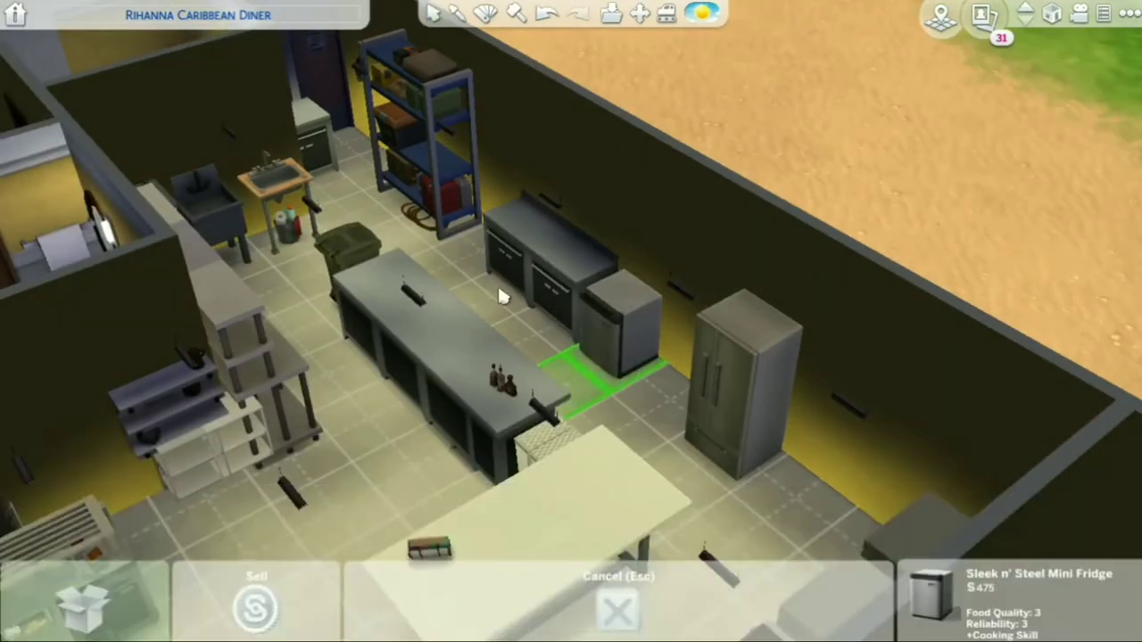
pyautogui.press('Delete')
pyautogui.click(500, 286)
pyautogui.click(610, 359)
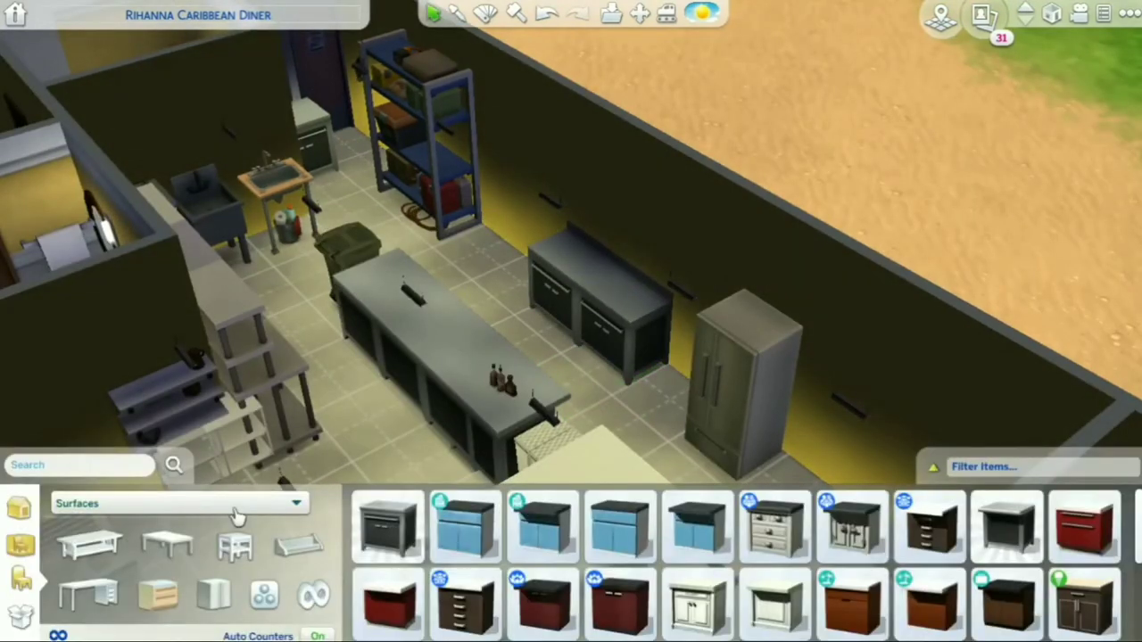
# Step: Add a grey two-door fridge beside the blue shelves, with a matching countertop next to it
pyautogui.click(235, 511)
pyautogui.click(85, 439)
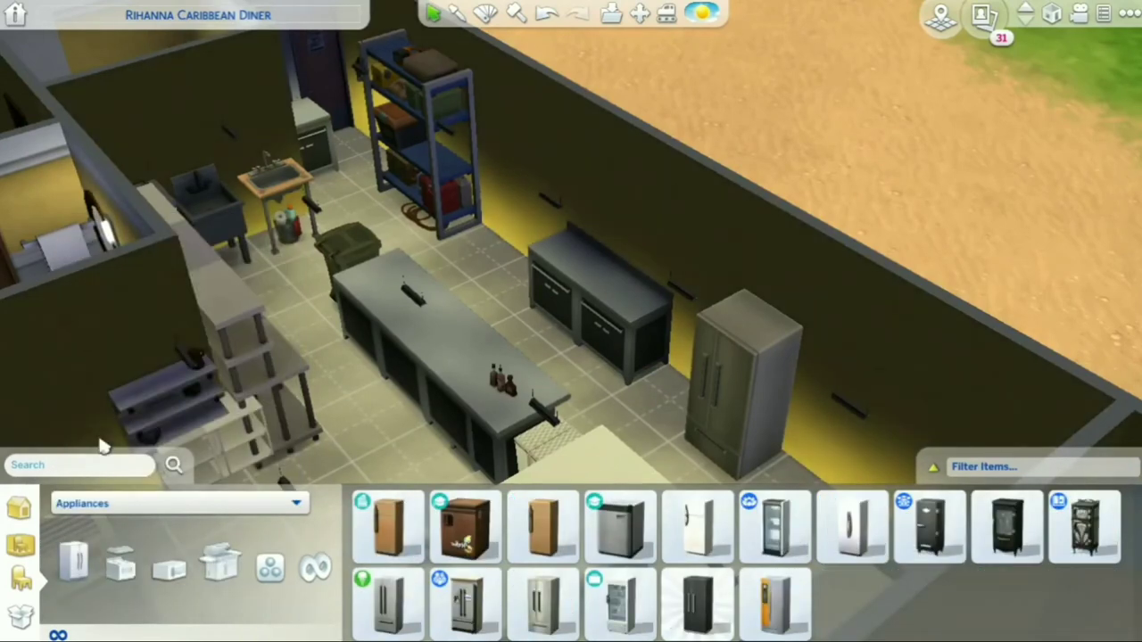
pyautogui.click(697, 603)
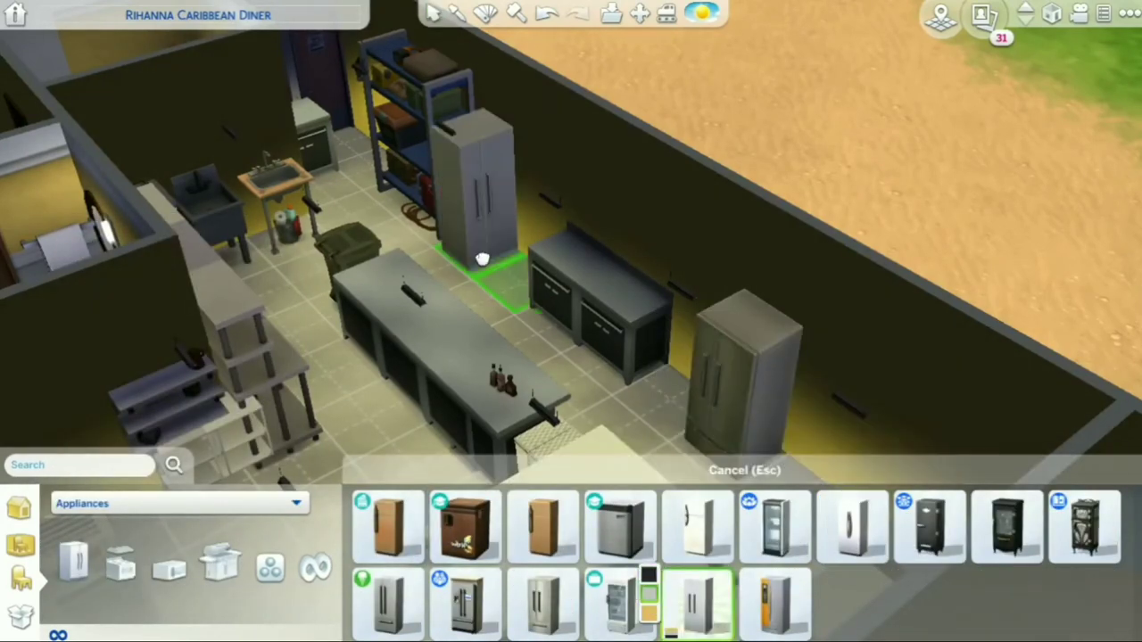
pyautogui.click(483, 251)
pyautogui.click(528, 361)
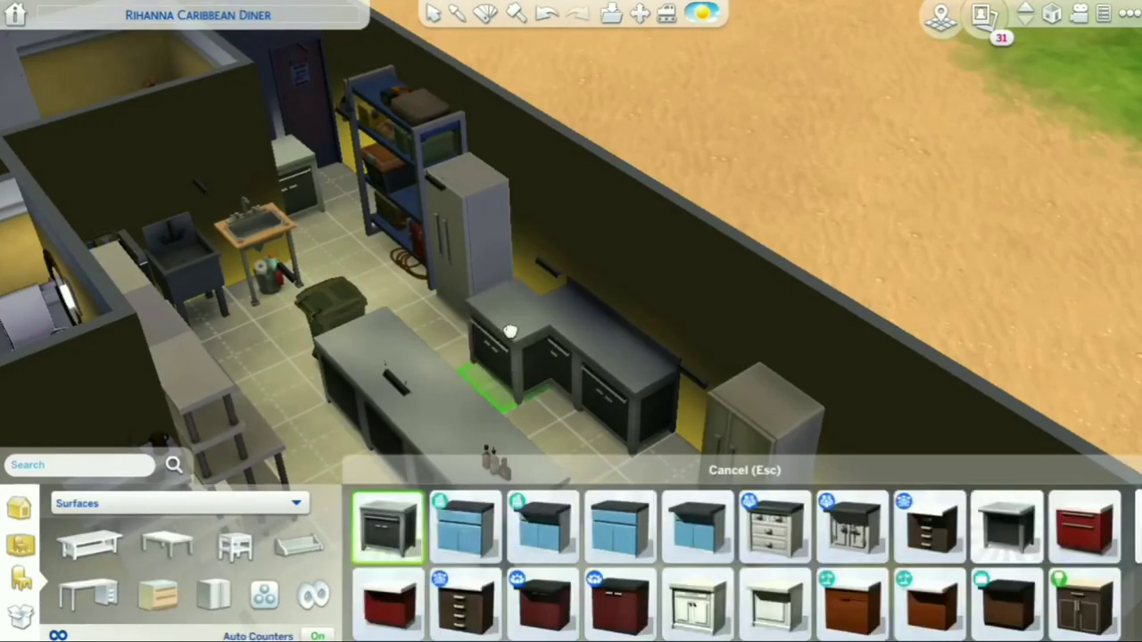
pyautogui.click(519, 326)
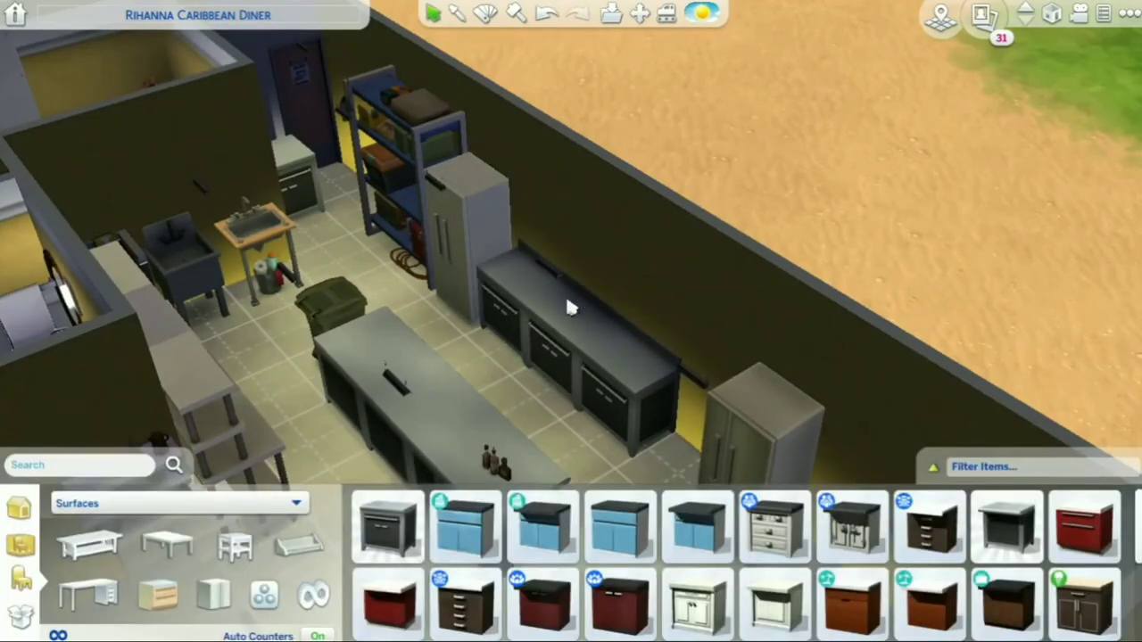
pyautogui.press('w')
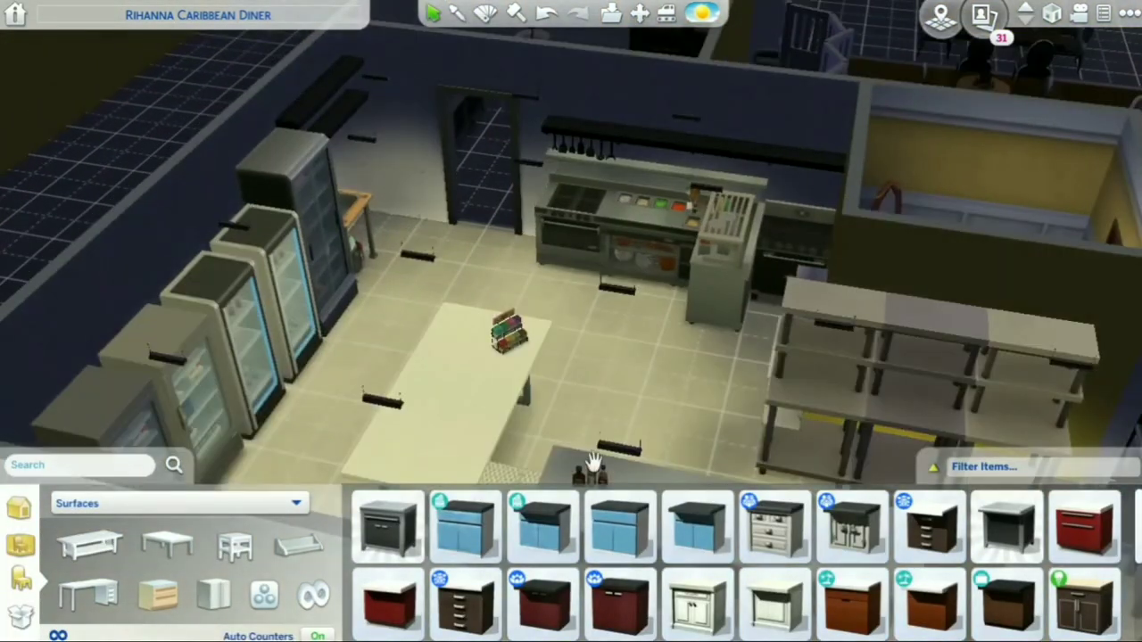
# Step: Move the sauce bottles from the island to the counter and paint the dining room's back wall yellow
pyautogui.click(500, 486)
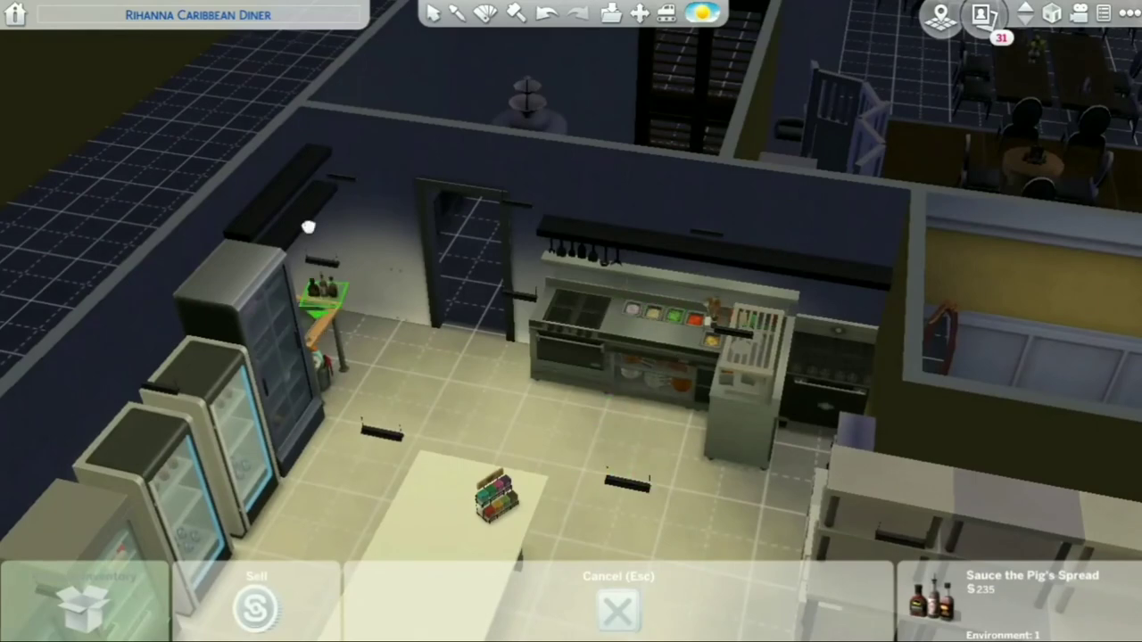
pyautogui.click(311, 199)
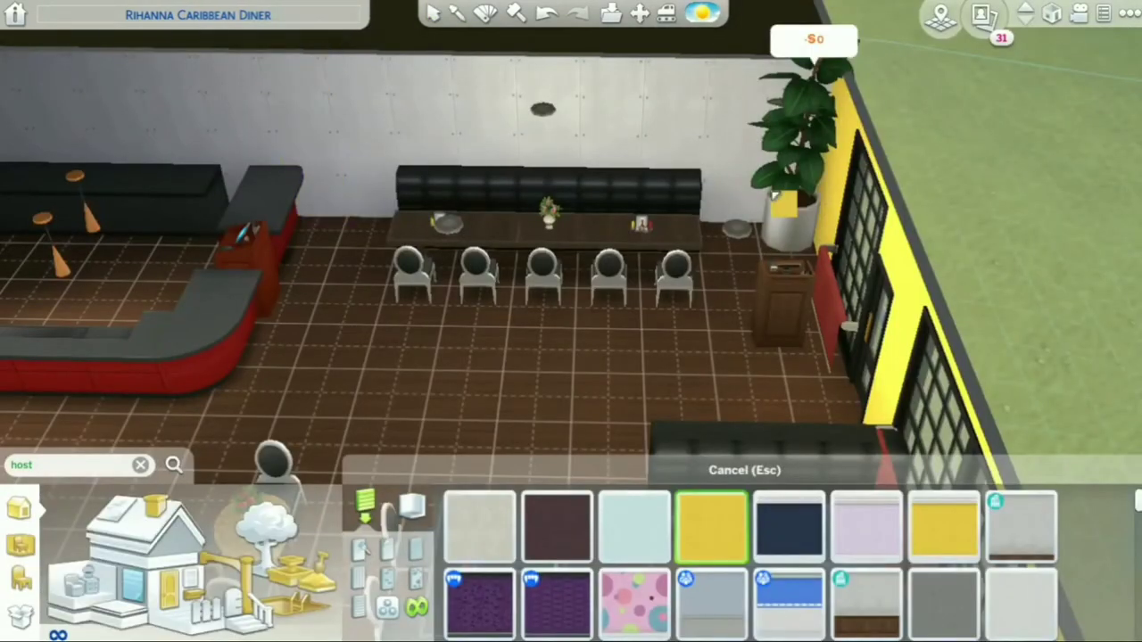
pyautogui.keyDown('shift'); pyautogui.click(580, 134); pyautogui.keyUp('shift')
pyautogui.press('Escape')
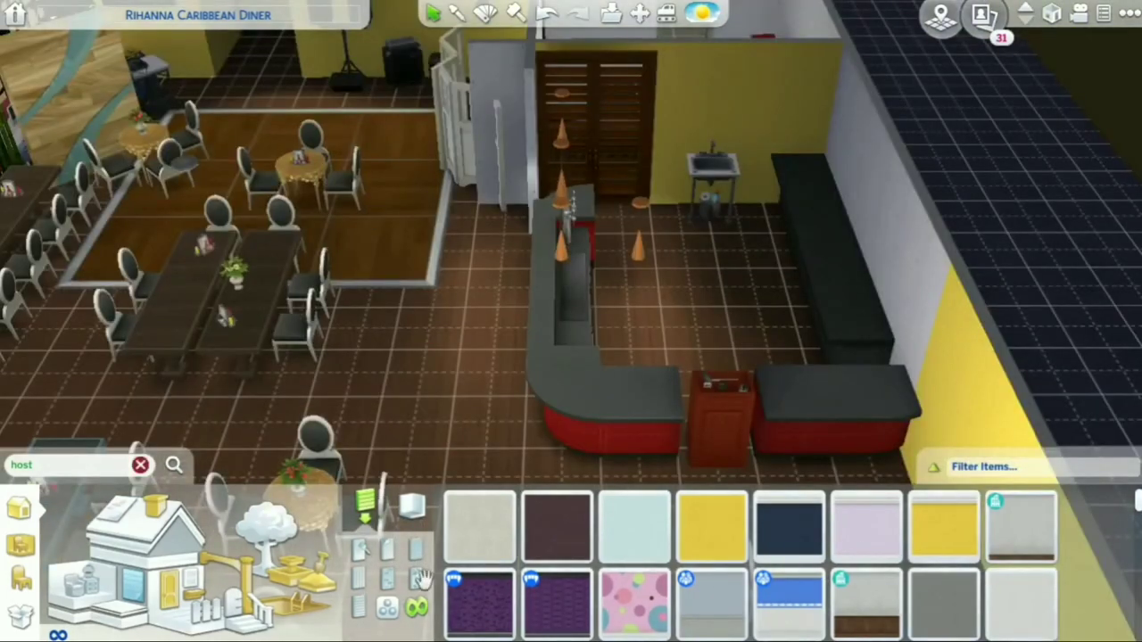
# Step: Cover the wall behind the bar with High Fashion Triangles; paint the back room Basic Pastels pale yellow
pyautogui.click(140, 465)
pyautogui.click(388, 607)
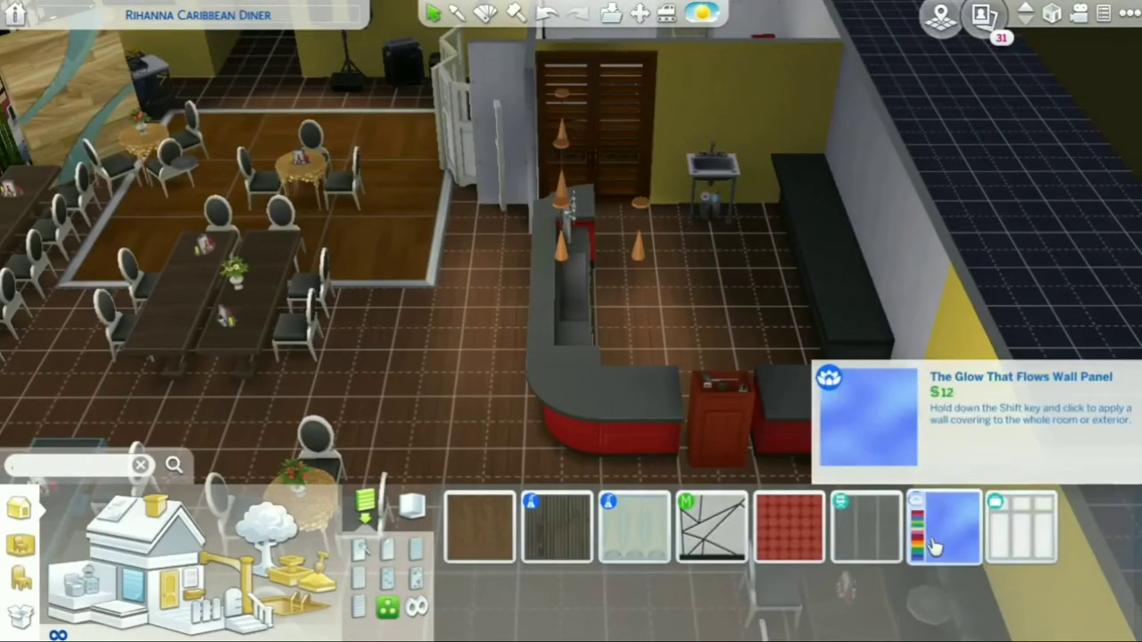
pyautogui.moveTo(704, 535)
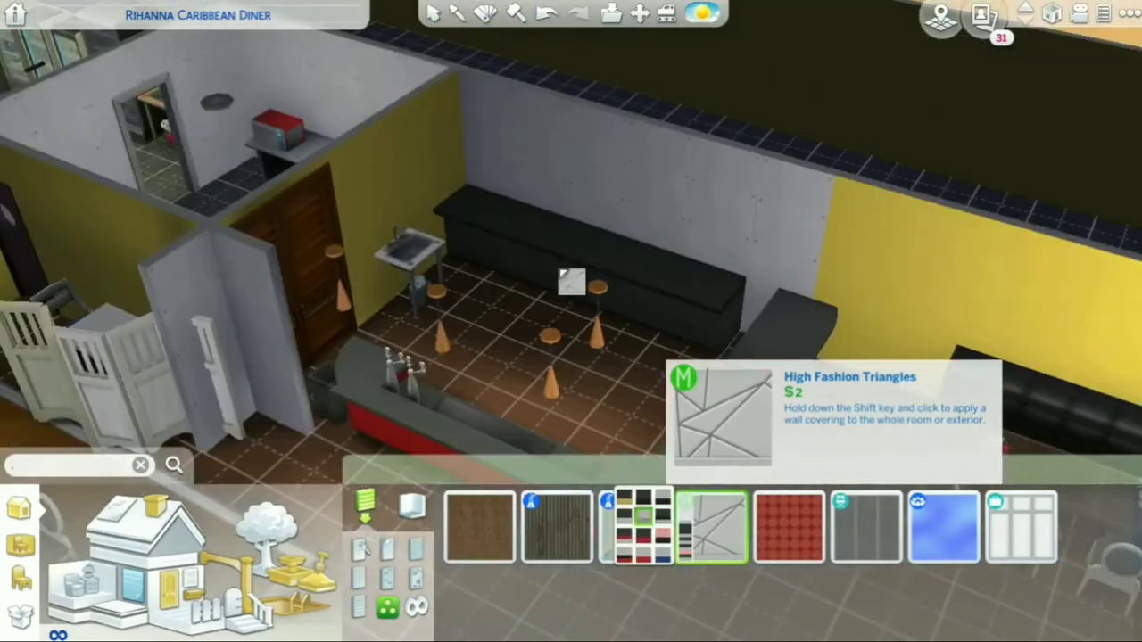
pyautogui.click(655, 524)
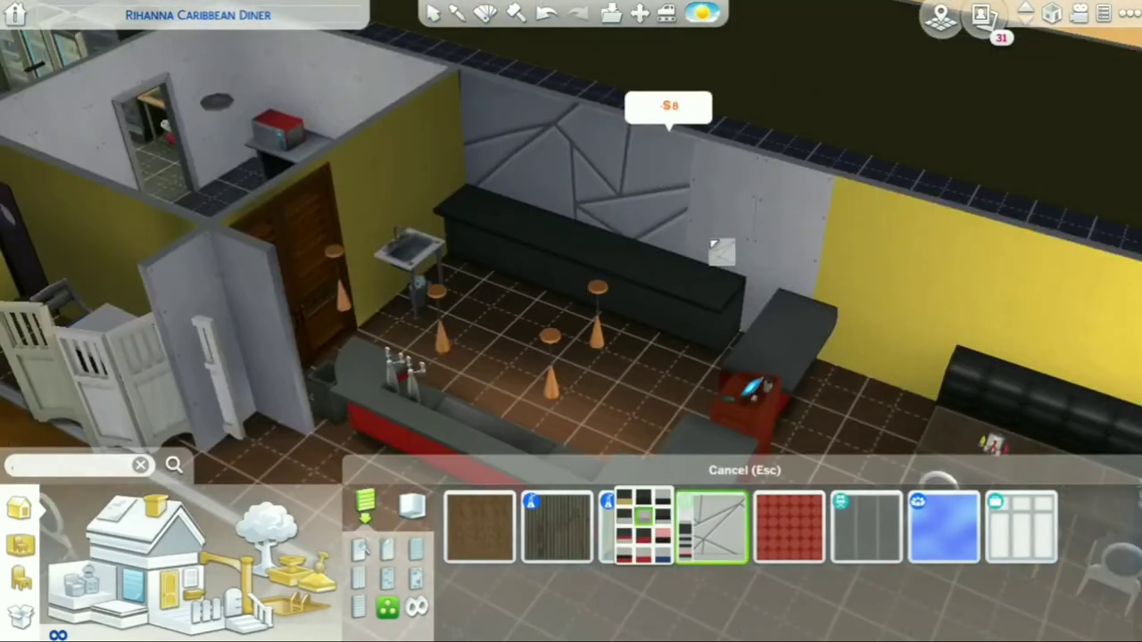
pyautogui.click(763, 272)
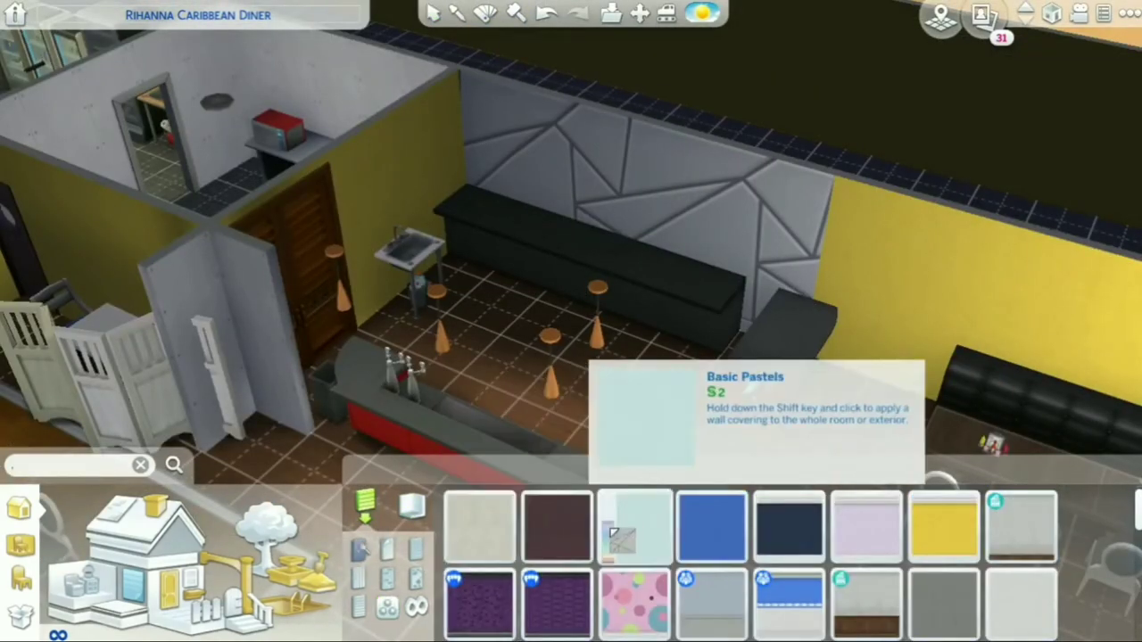
pyautogui.click(512, 524)
pyautogui.keyDown('shift'); pyautogui.click(344, 98); pyautogui.keyUp('shift')
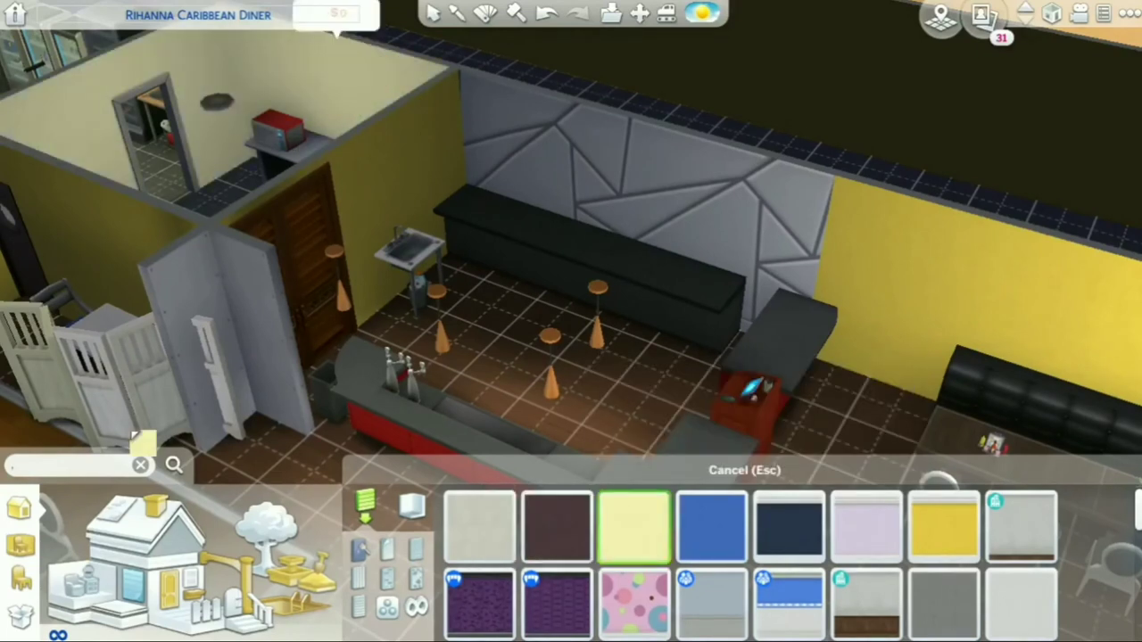